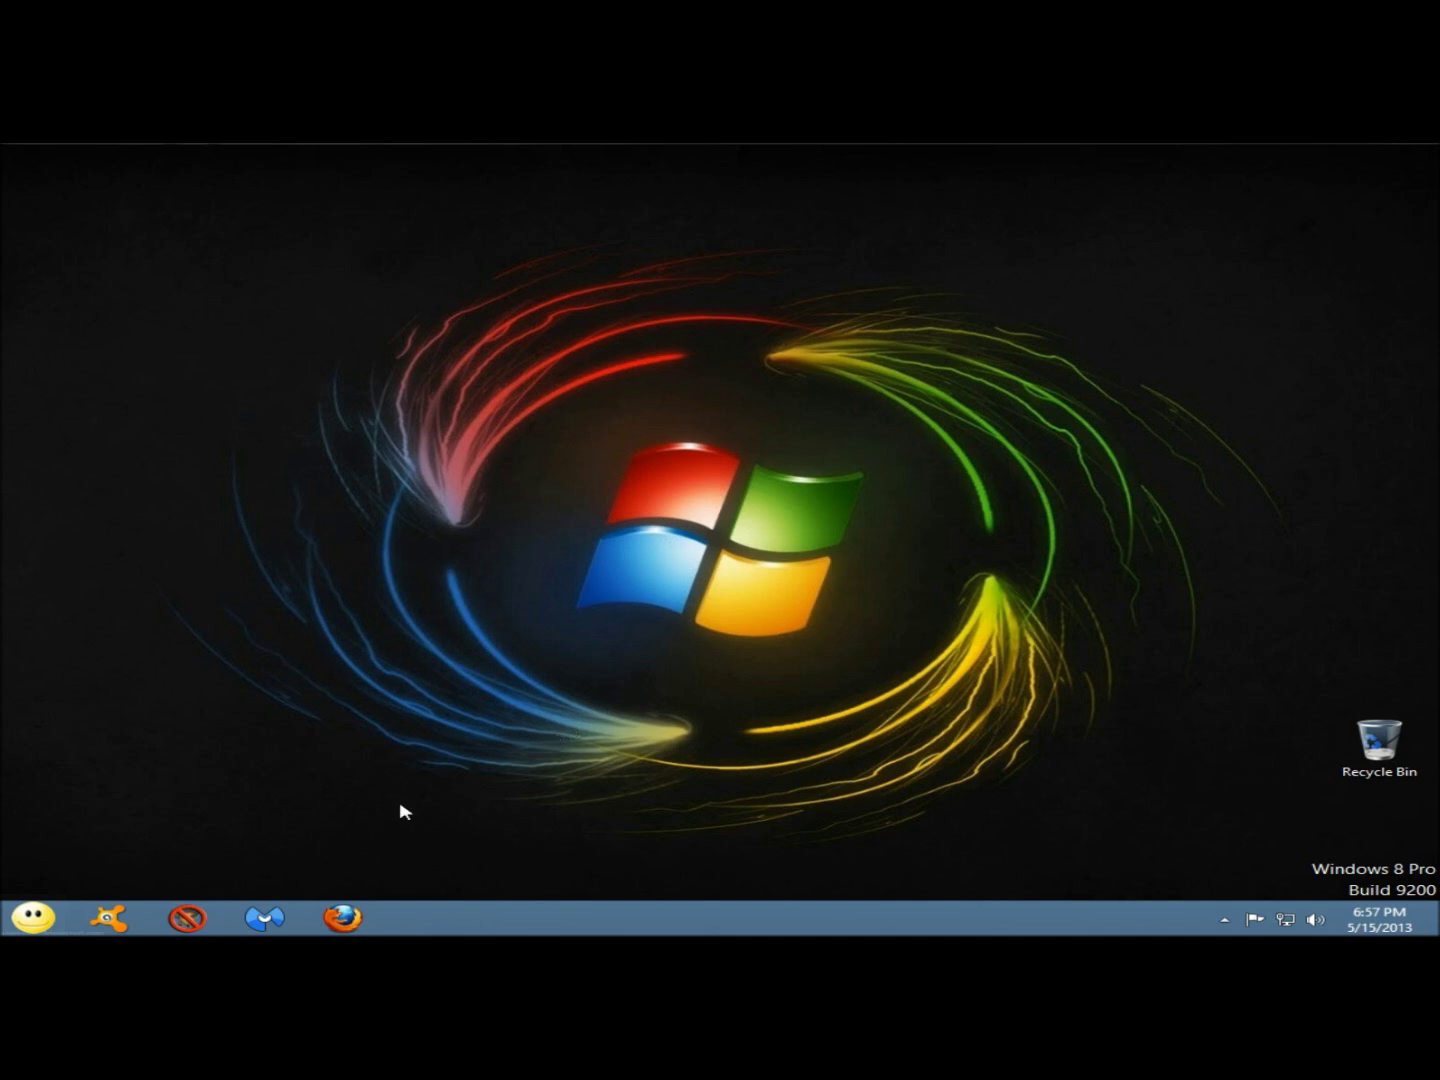
Search Google for UVK in Firefox and open the Ultra Virus Killer page on carifred.com.
{"action": "left_click", "coordinate": [346, 918]}
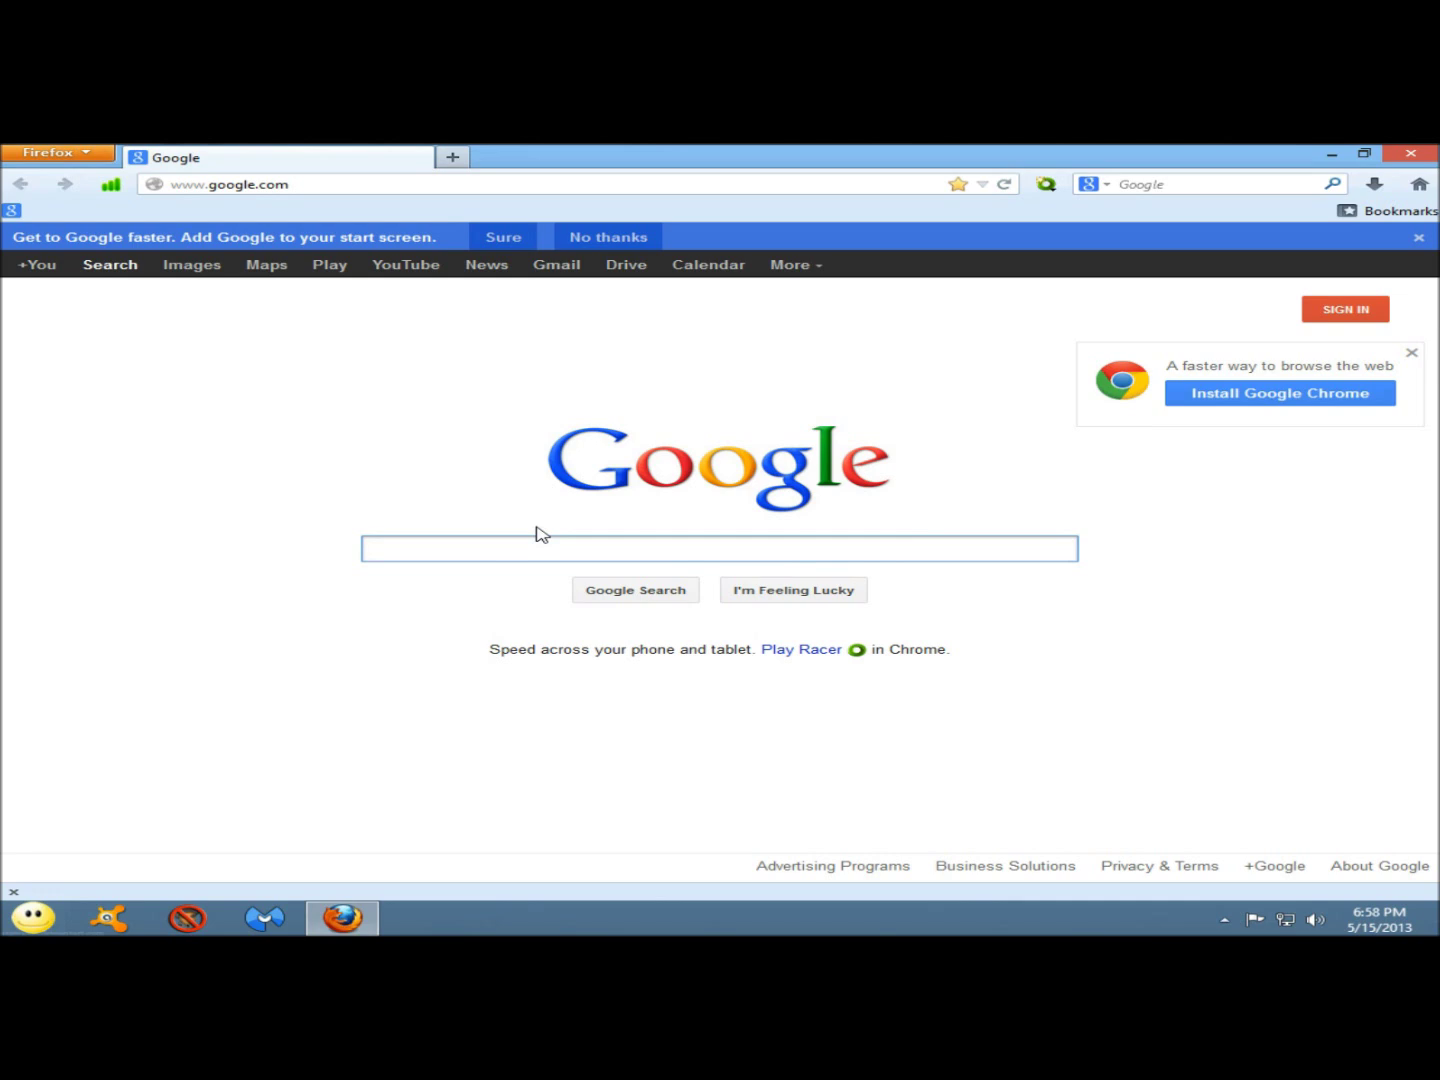
{"action": "type", "text": "UVK"}
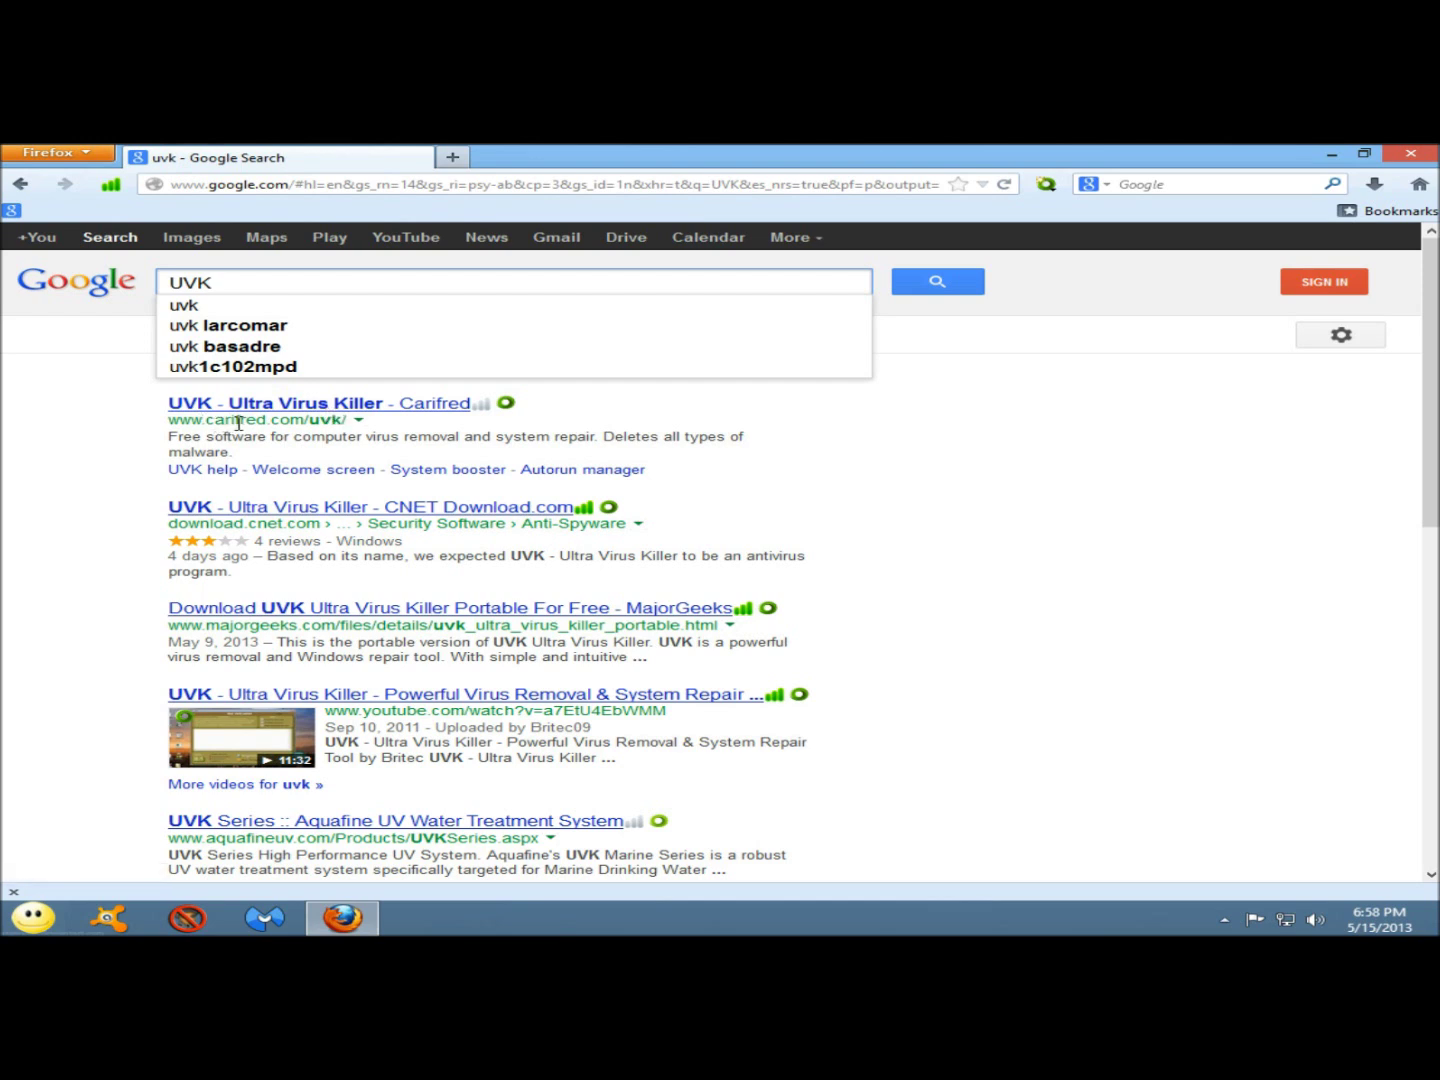
{"action": "left_click", "coordinate": [284, 406]}
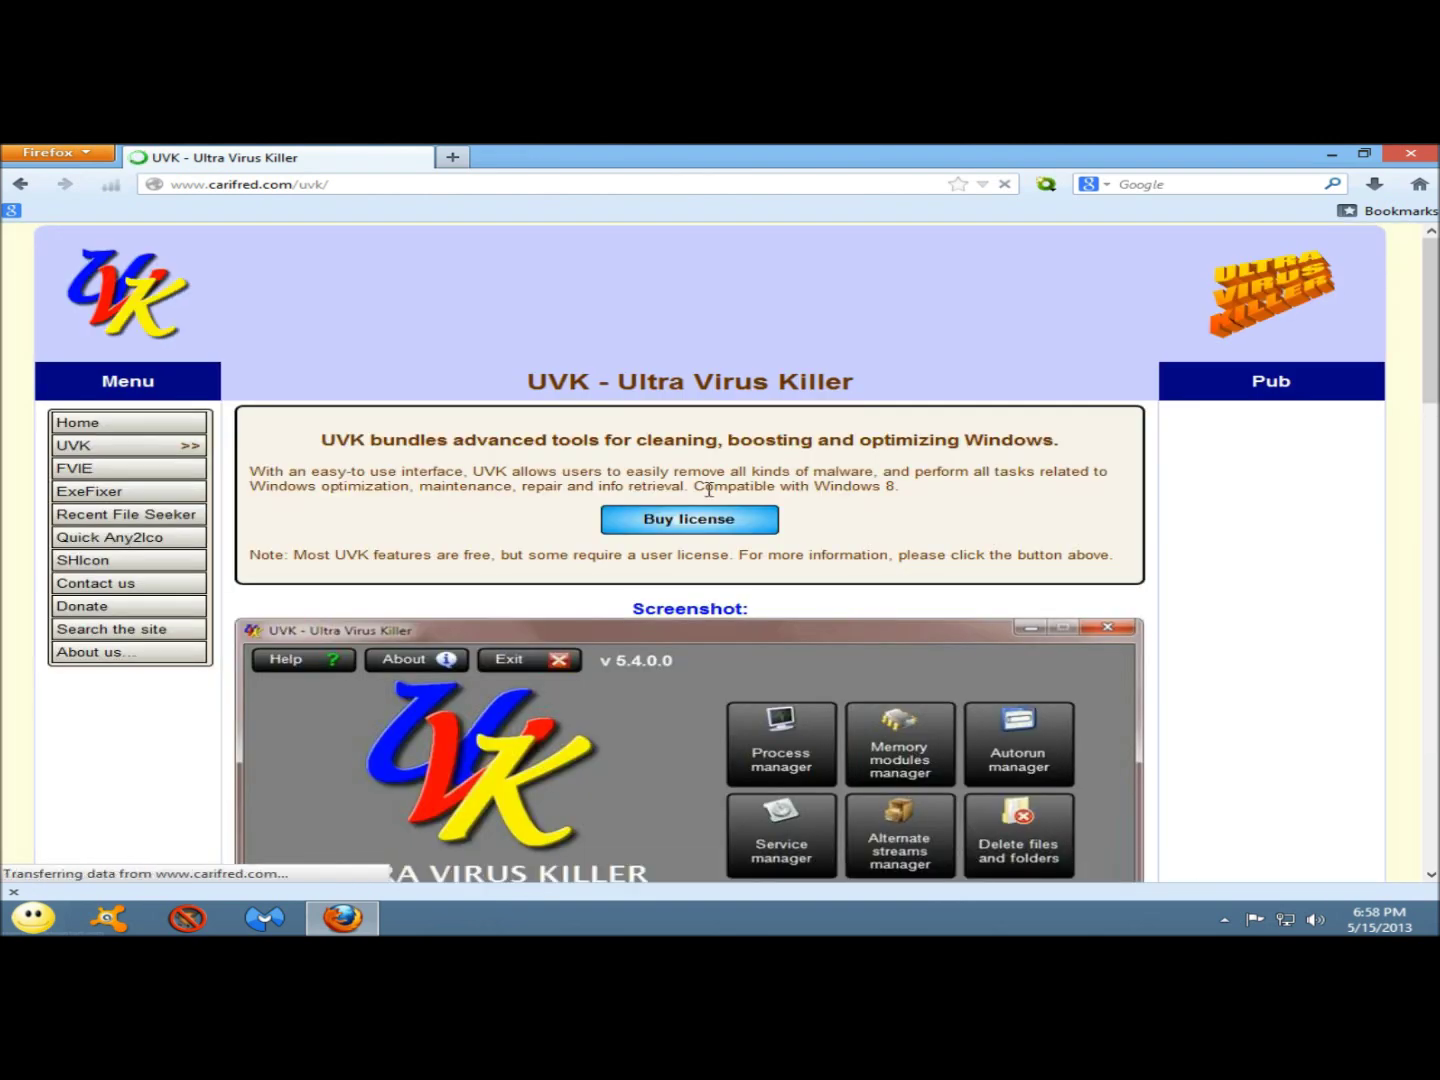
Download UVKSetup.exe from the publisher's recommended server and save the file.
{"action": "scroll", "coordinate": [534, 444], "scroll_direction": "down", "scroll_amount": 1}
{"action": "scroll", "coordinate": [598, 508], "scroll_direction": "down", "scroll_amount": 14}
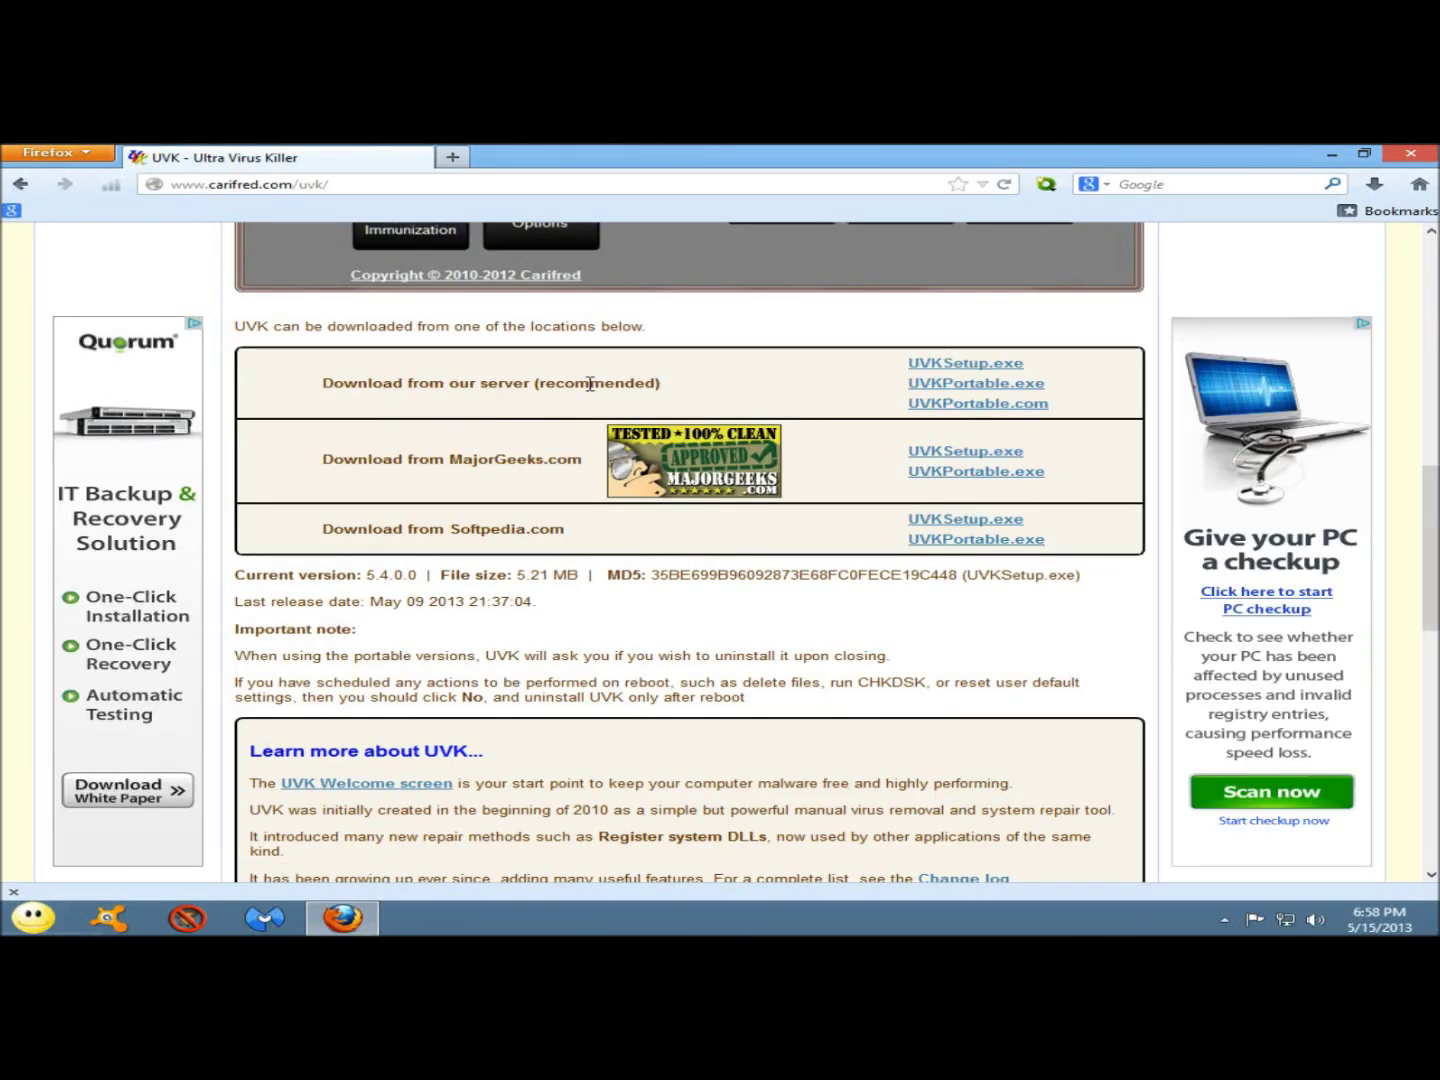
{"action": "left_click", "coordinate": [942, 370]}
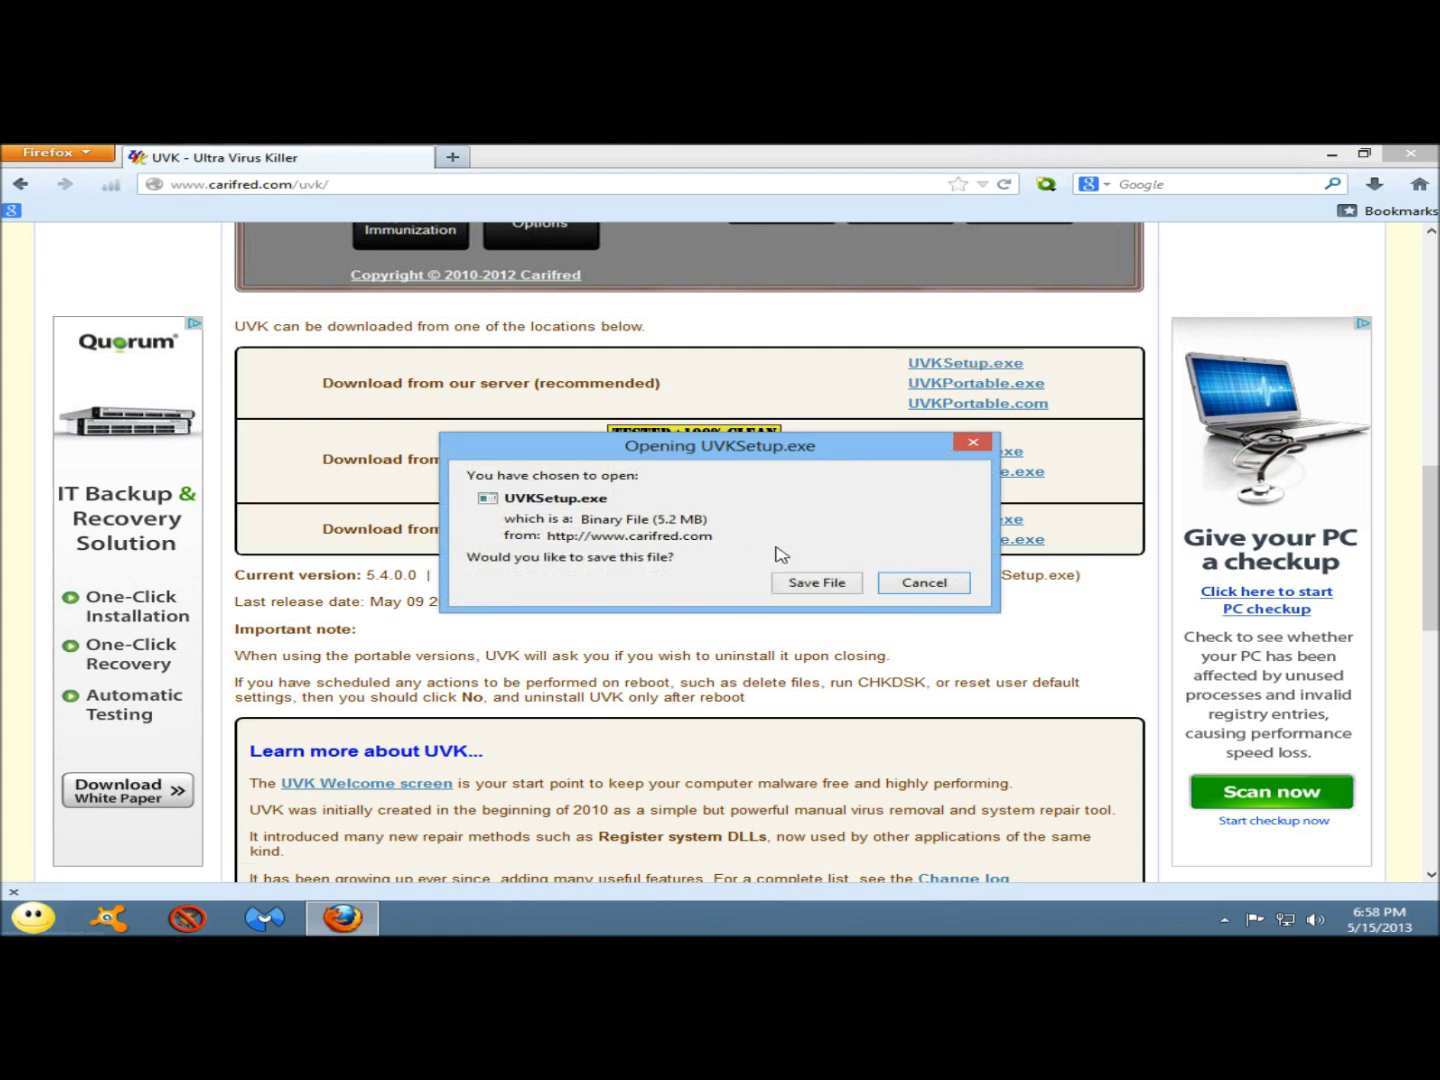
{"action": "left_click", "coordinate": [804, 585]}
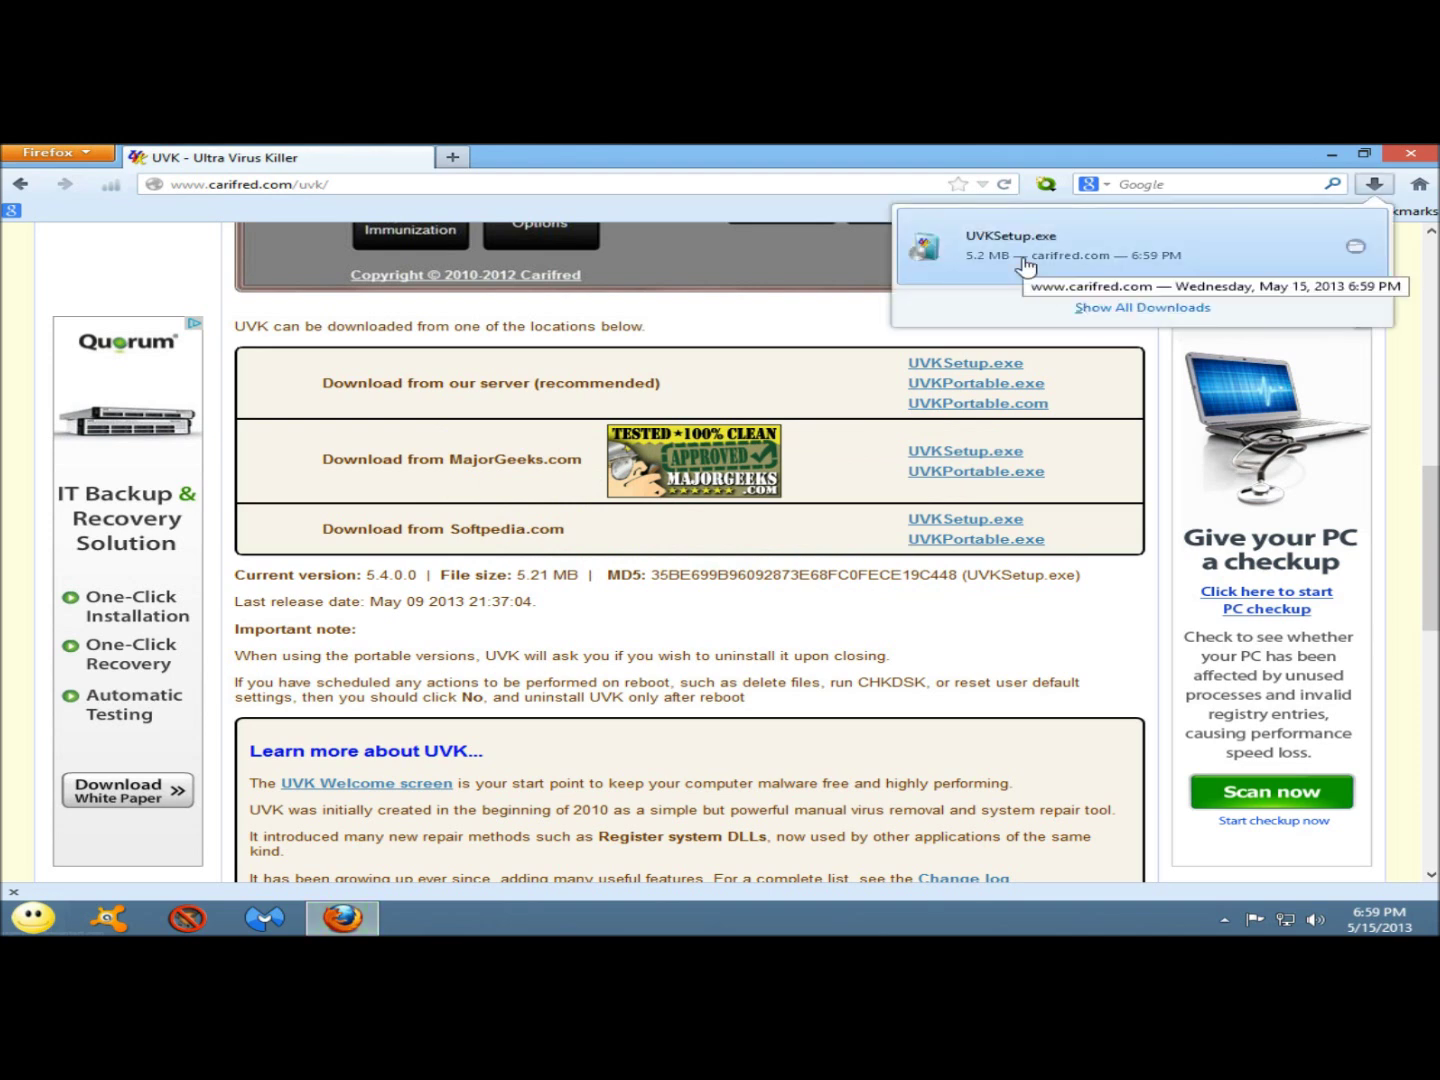
Run the downloaded UVKSetup.exe, accept the license agreement and install UVK in C:\Program Files\UVK\ with all setup options enabled.
{"action": "left_click", "coordinate": [1024, 265]}
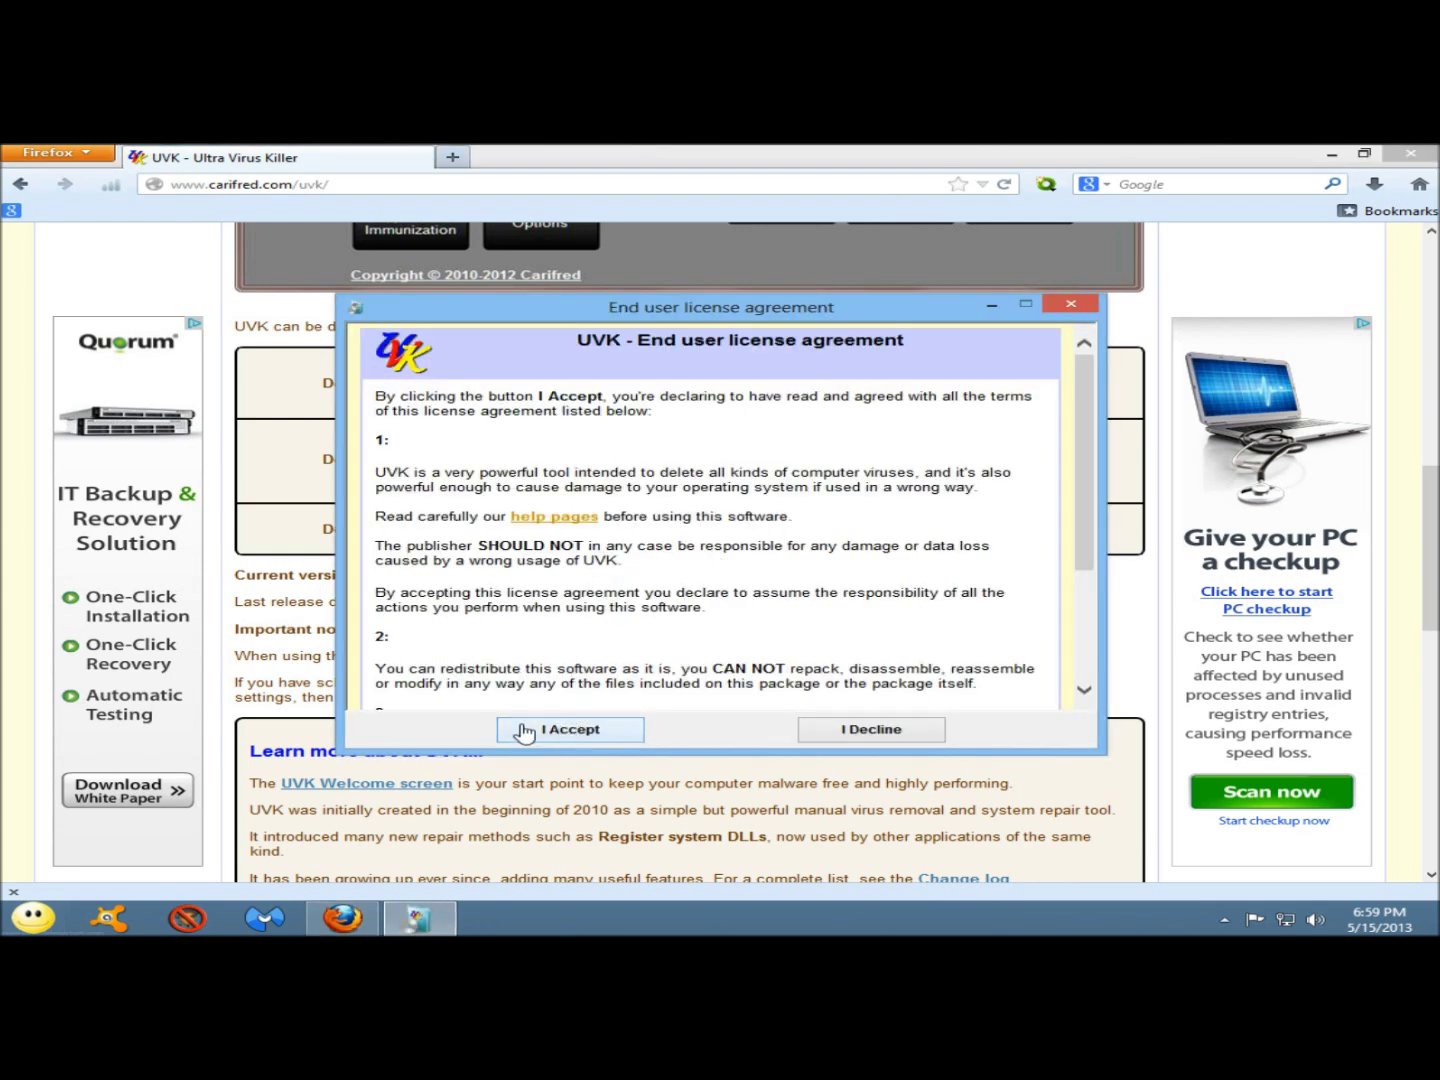
{"action": "left_click", "coordinate": [524, 730]}
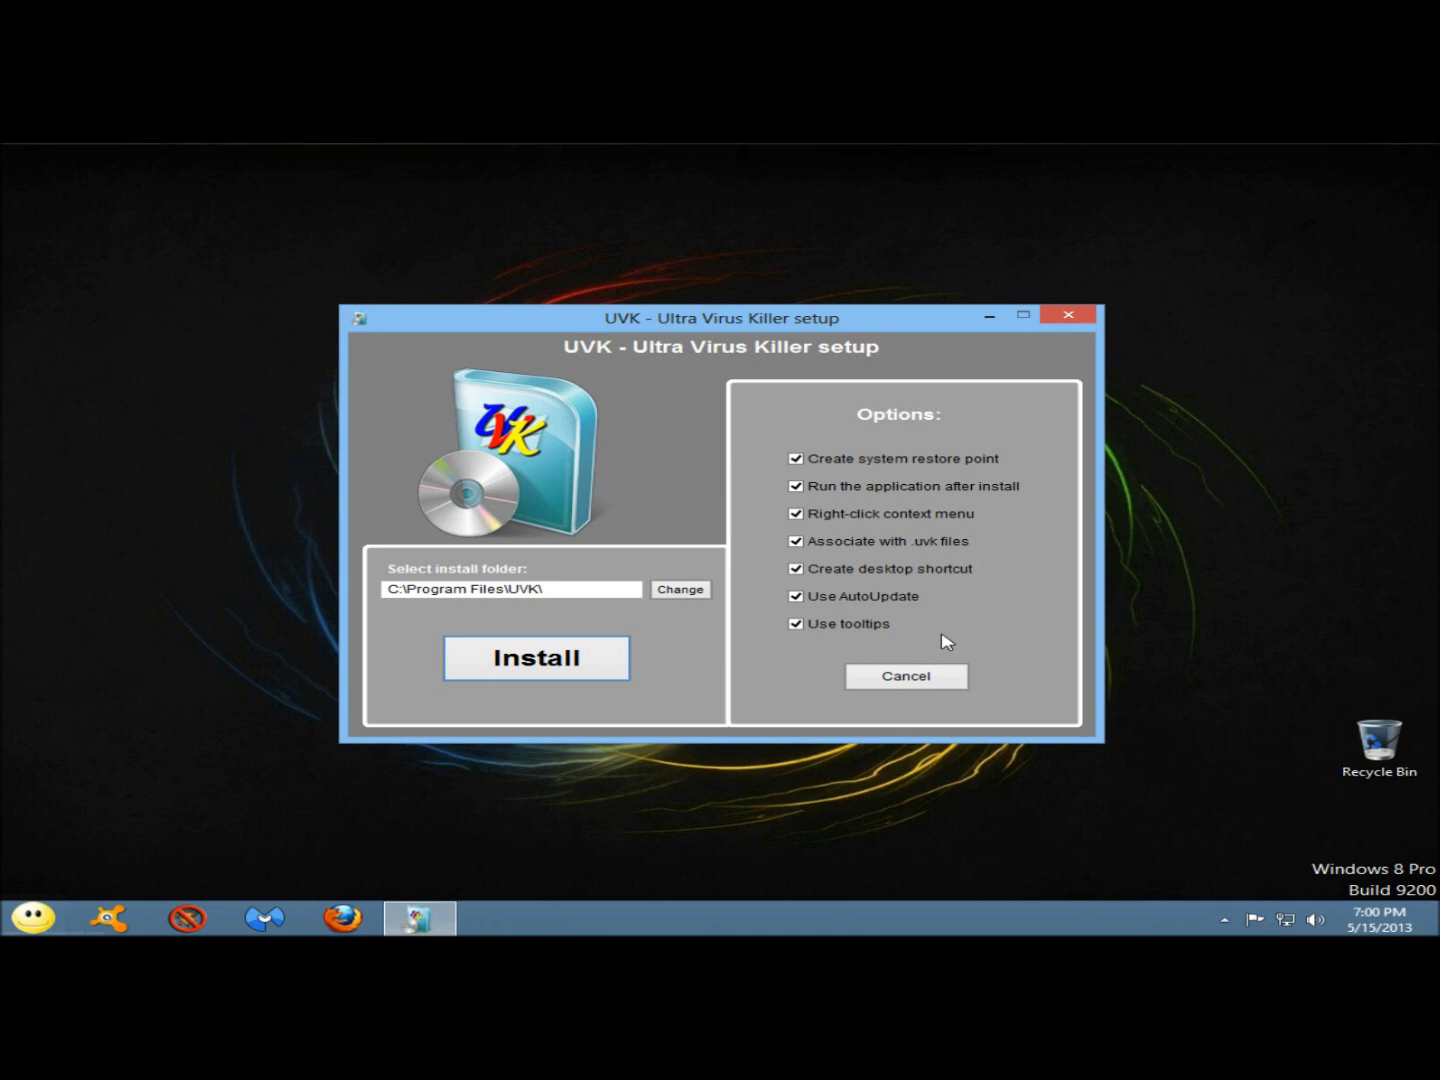
{"action": "left_click", "coordinate": [535, 655]}
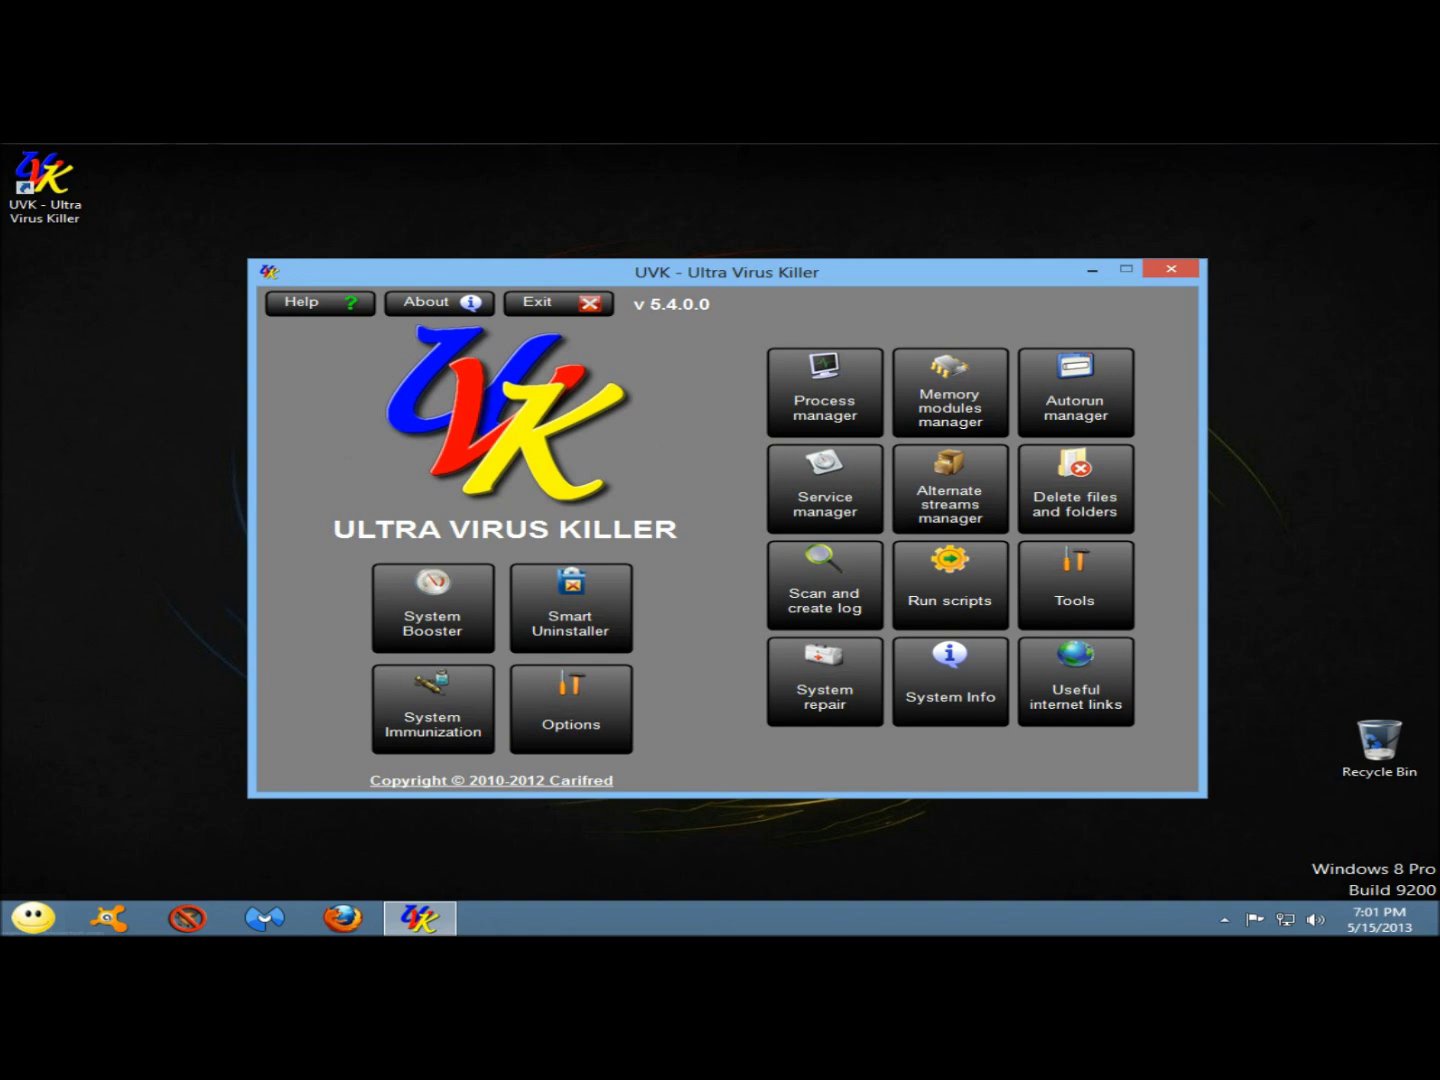
Review the System Booster's first-run recommendations and its scan areas, then return to the welcome screen.
{"action": "left_click", "coordinate": [448, 613]}
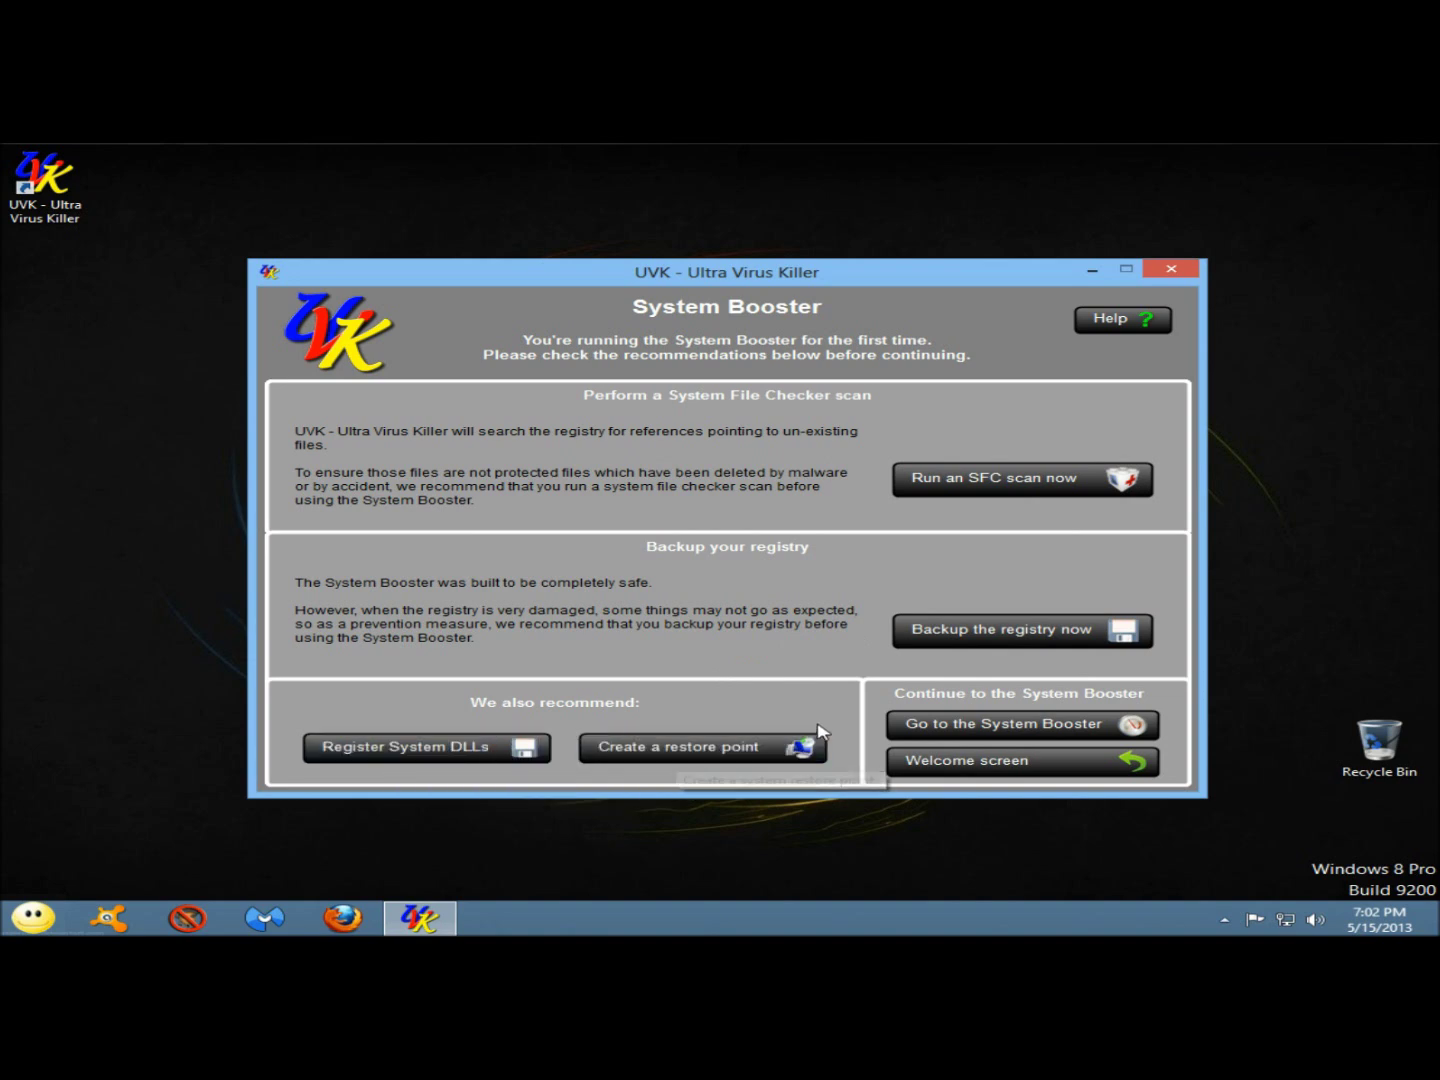
{"action": "left_click", "coordinate": [994, 734]}
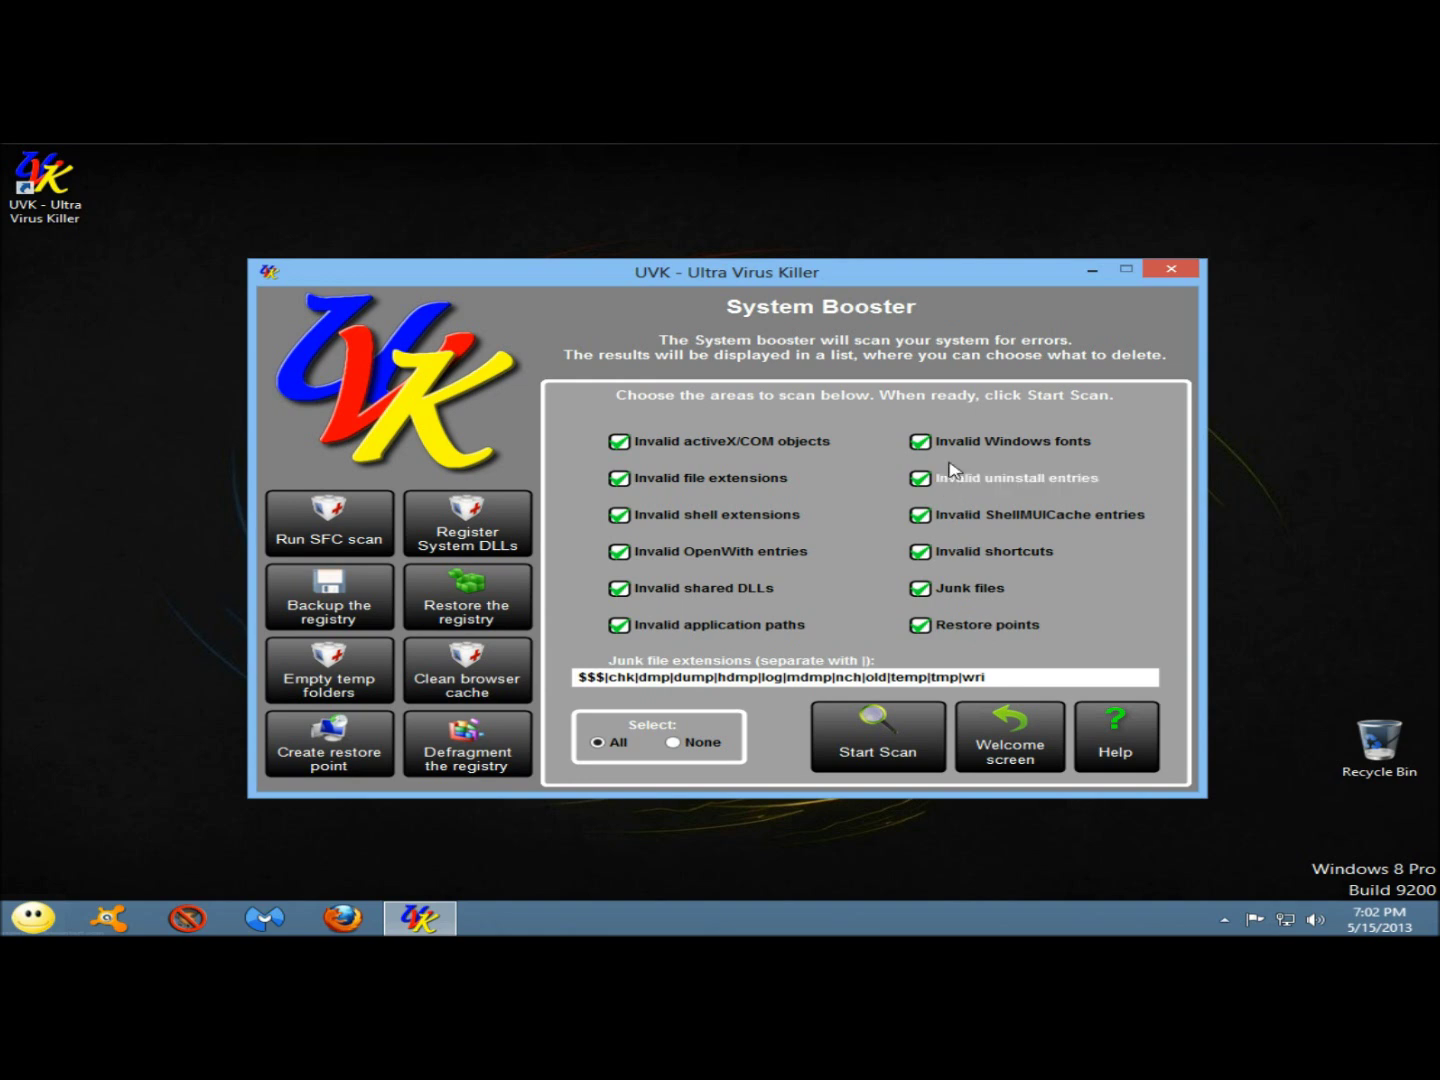
{"action": "left_click", "coordinate": [997, 737]}
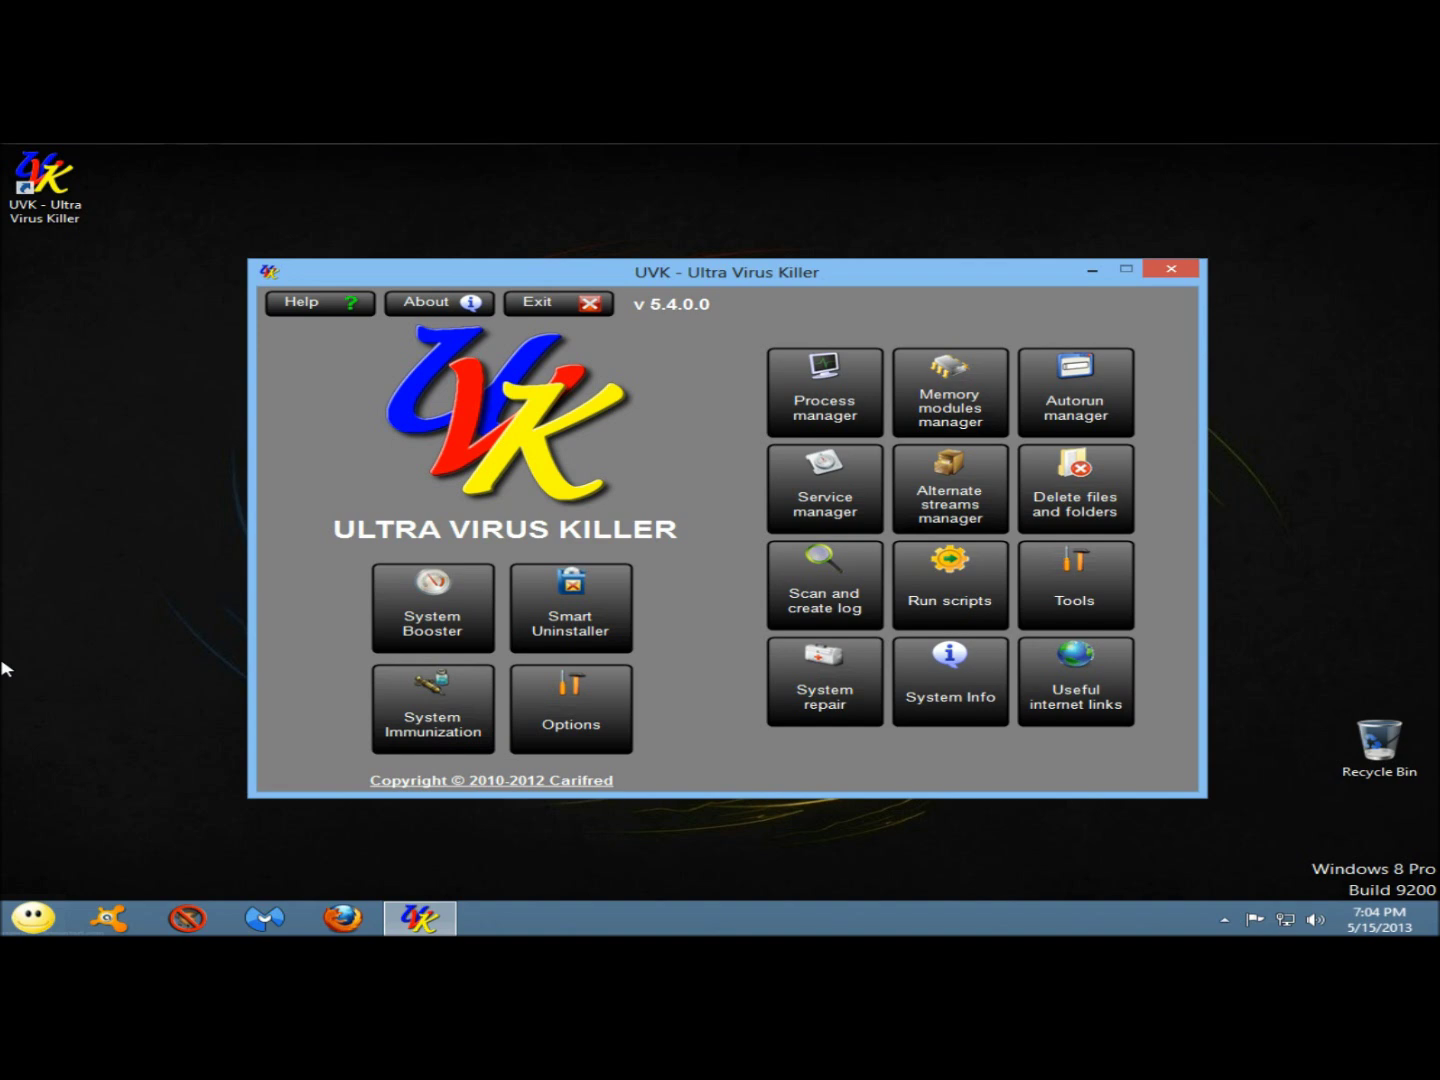
Uninstall EaseUS Data Recovery Wizard 5.8.5 with the Smart Uninstaller, skipping the feedback form.
{"action": "left_click", "coordinate": [600, 599]}
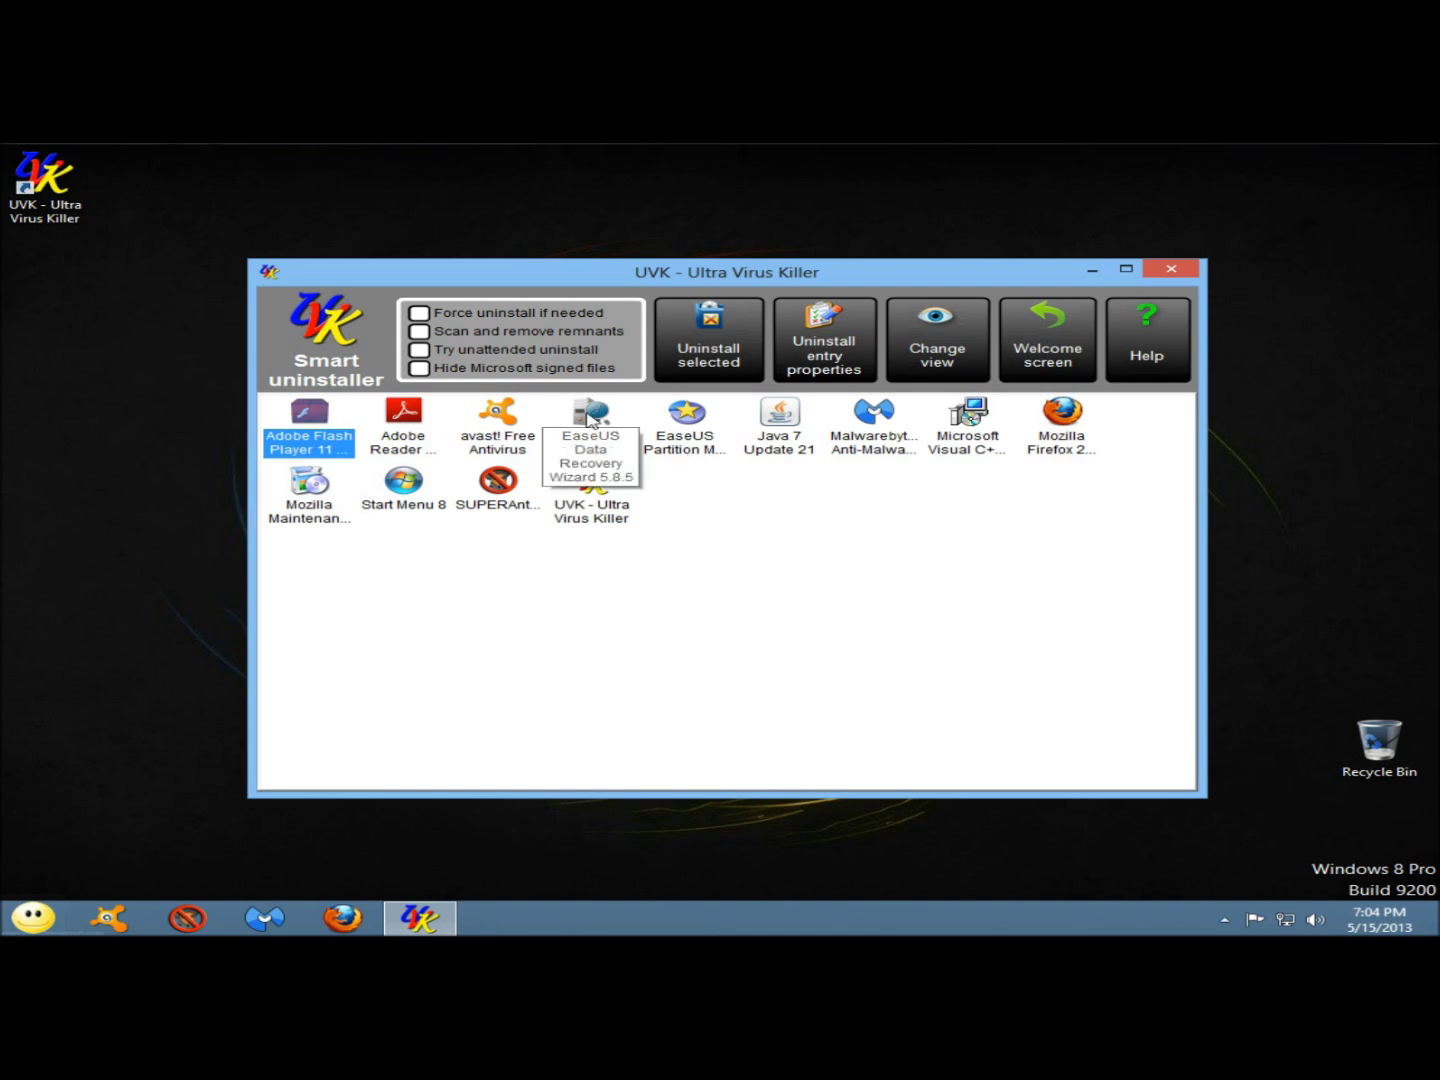
{"action": "right_click", "coordinate": [590, 420]}
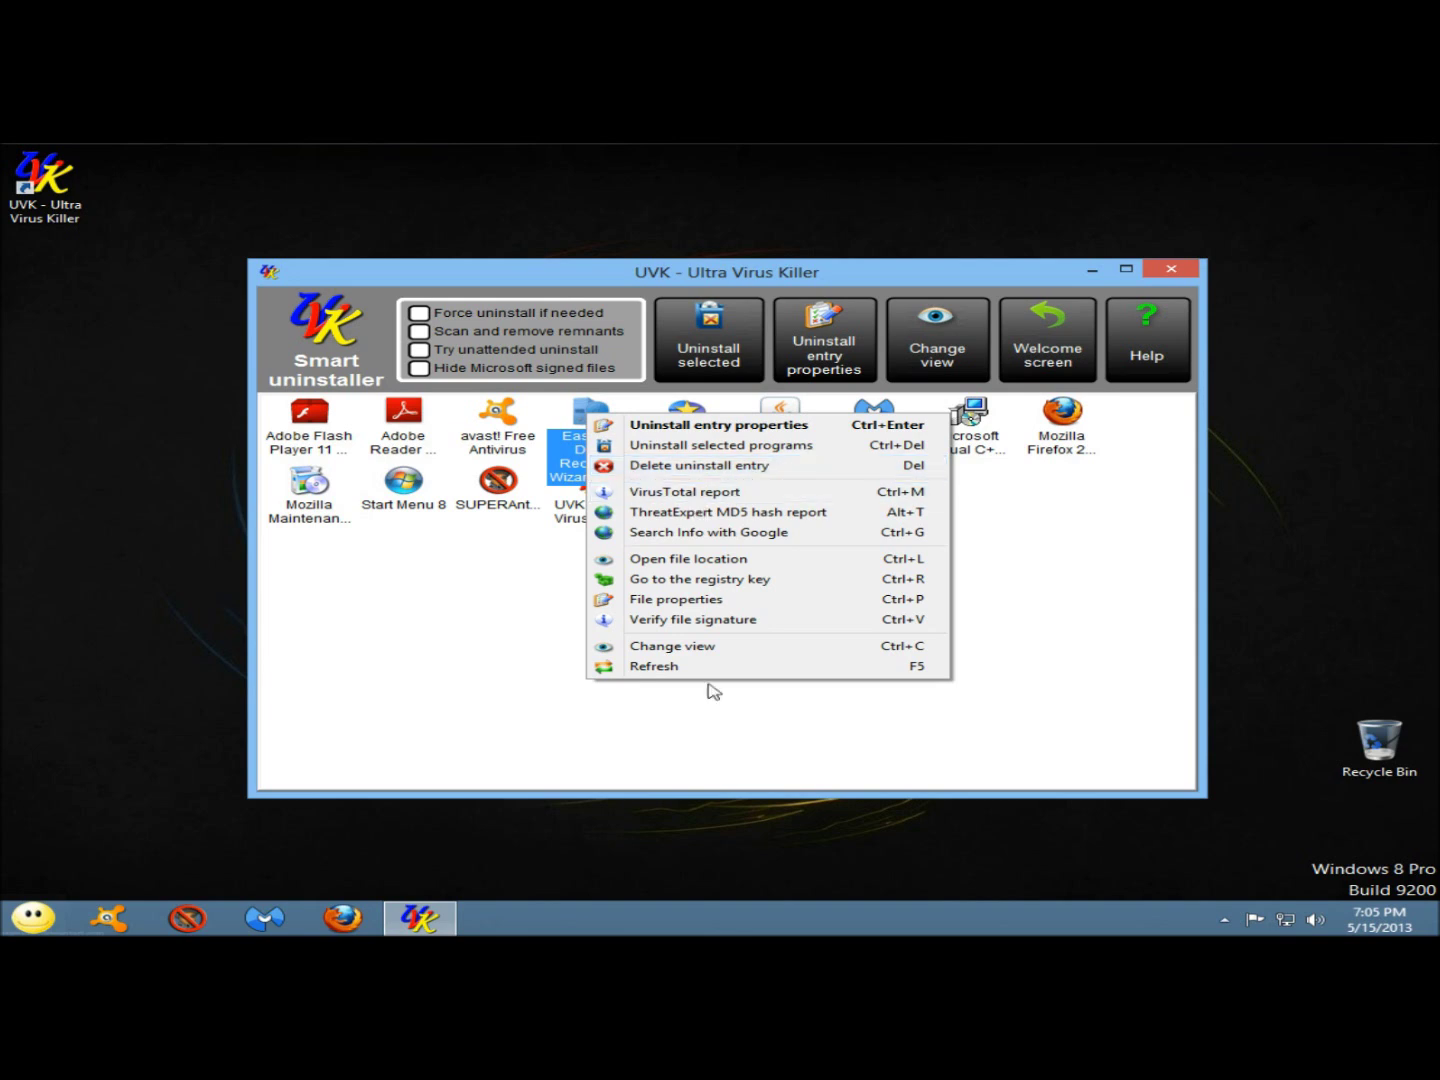
{"action": "left_click", "coordinate": [707, 445]}
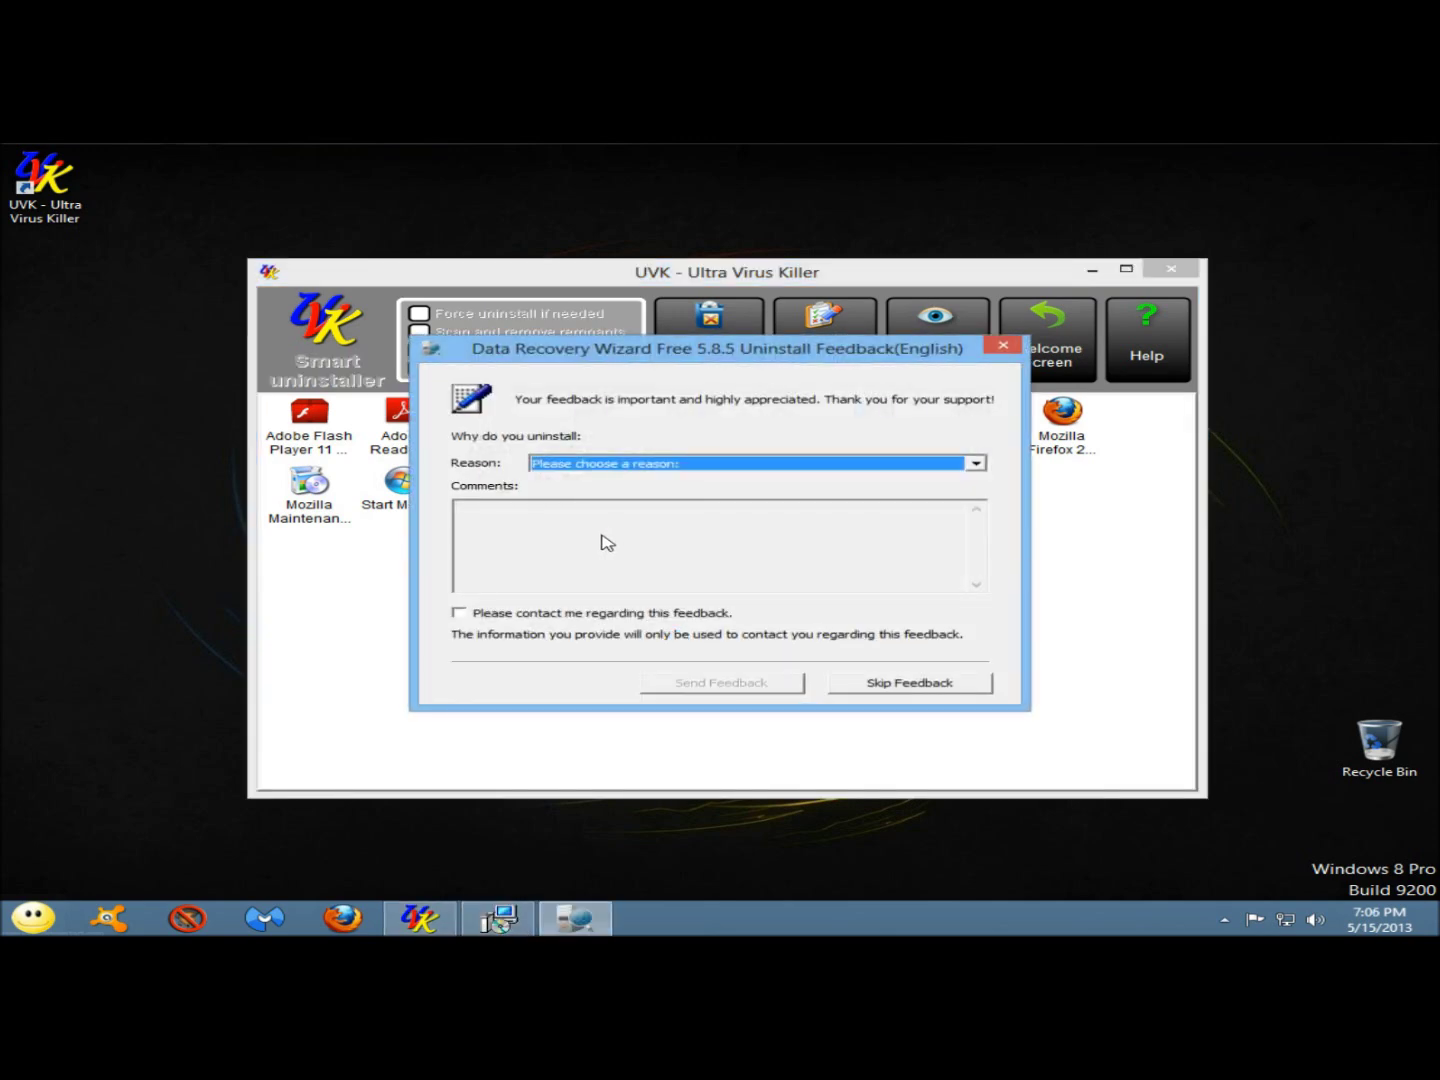
{"action": "left_click", "coordinate": [835, 684]}
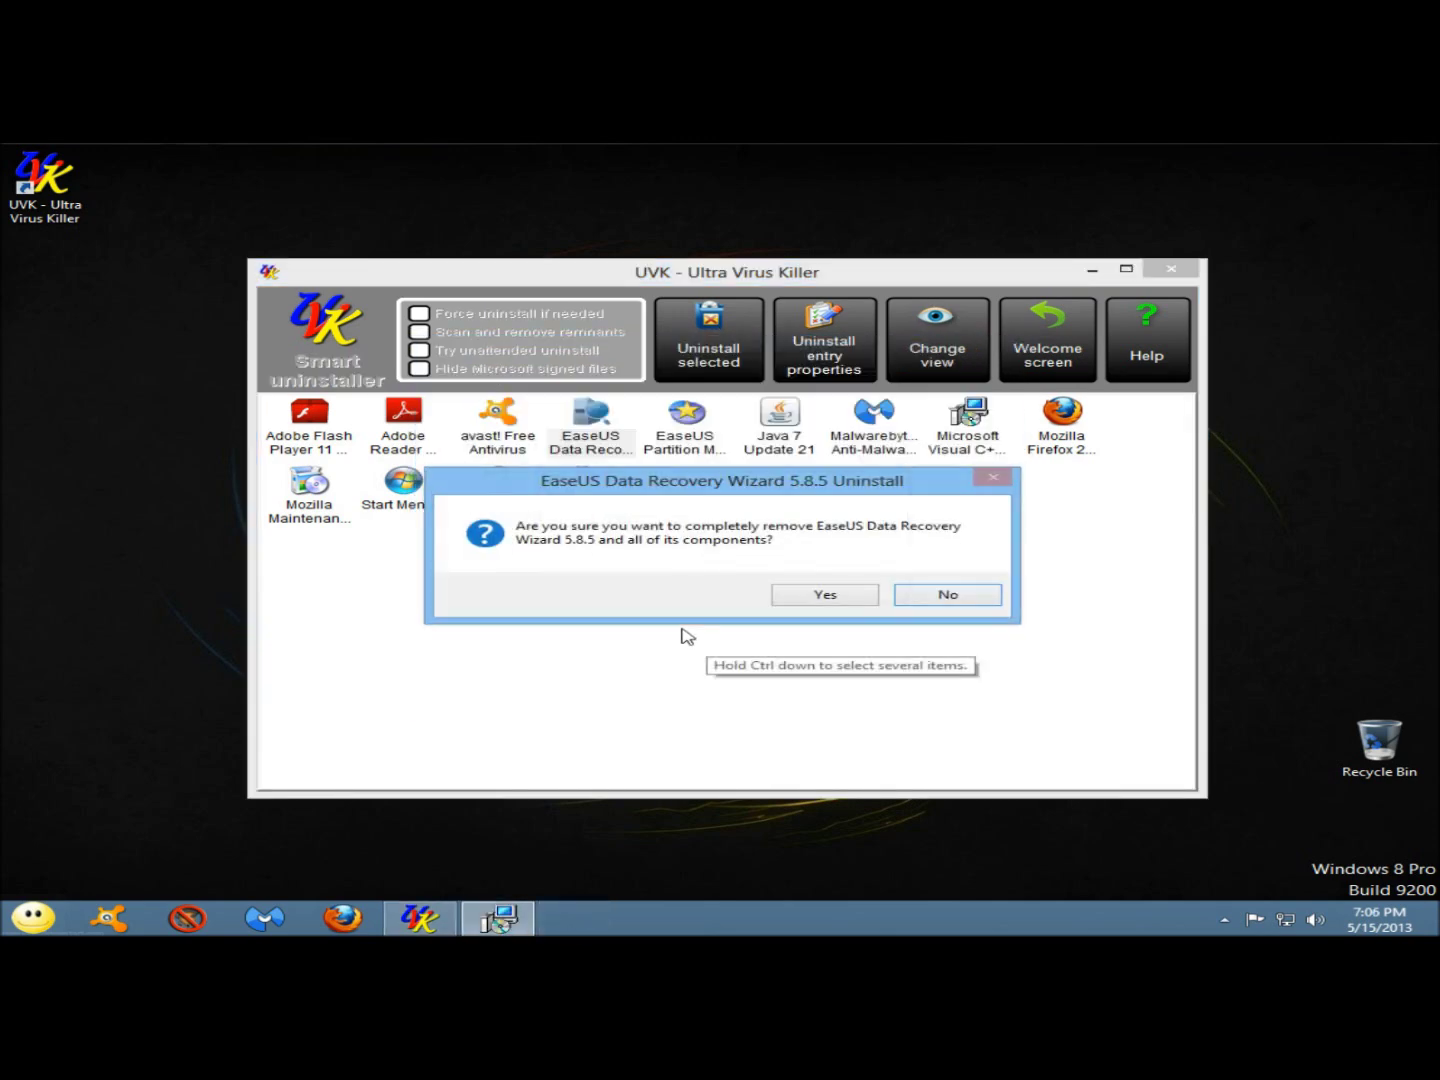
{"action": "left_click", "coordinate": [800, 598]}
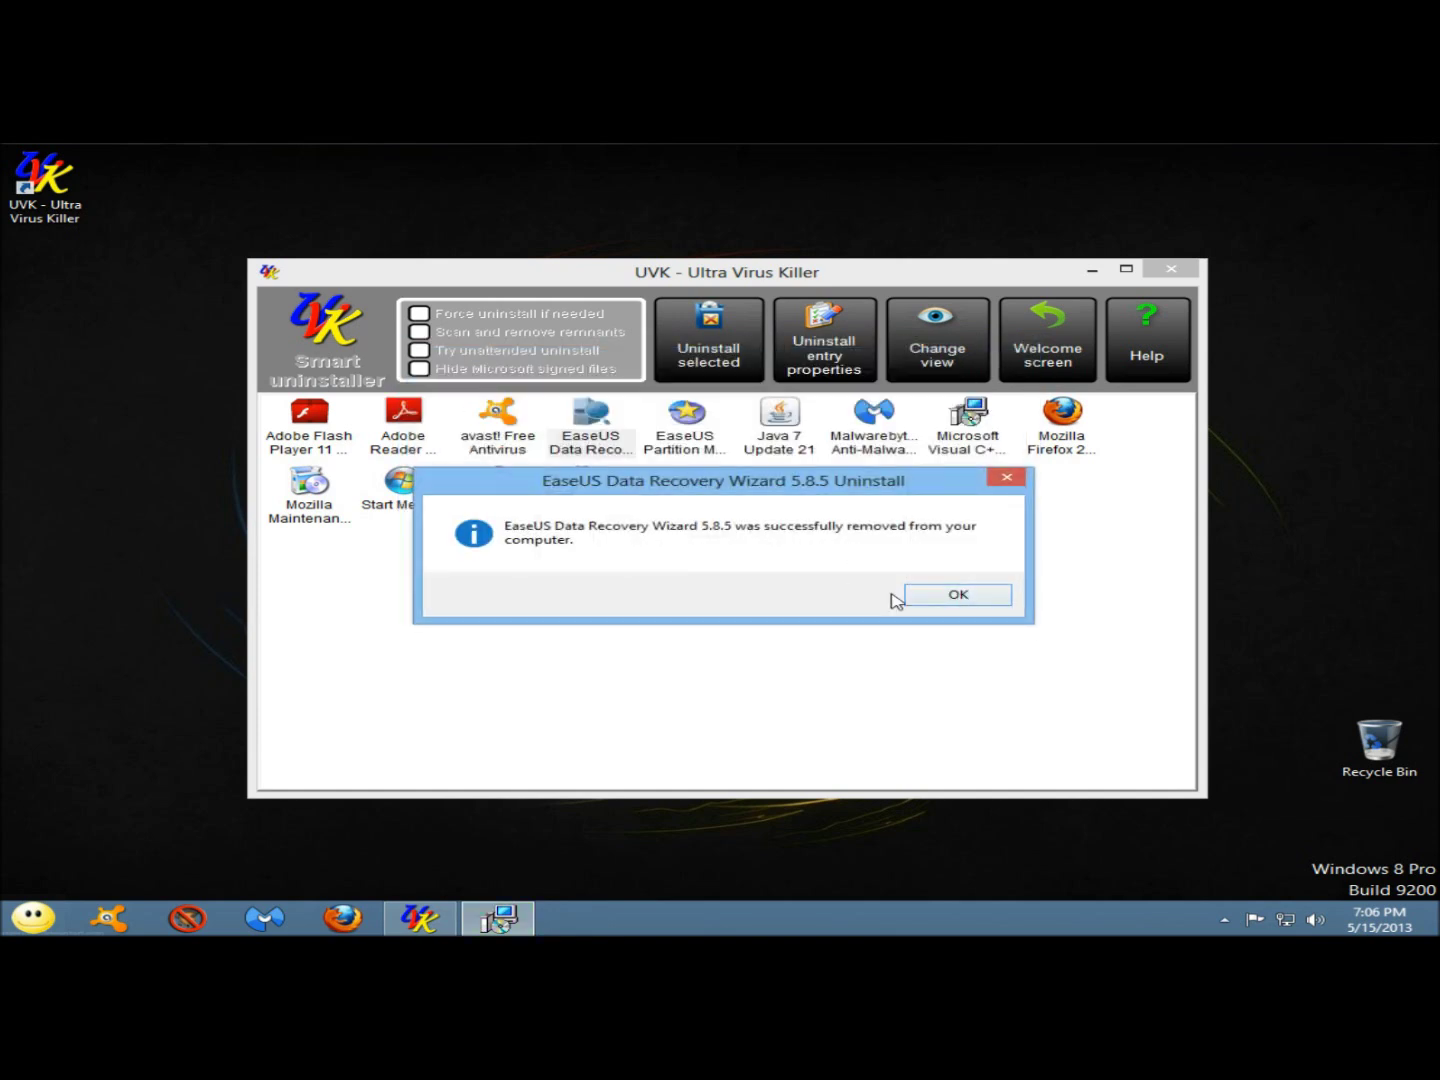
{"action": "left_click", "coordinate": [922, 599]}
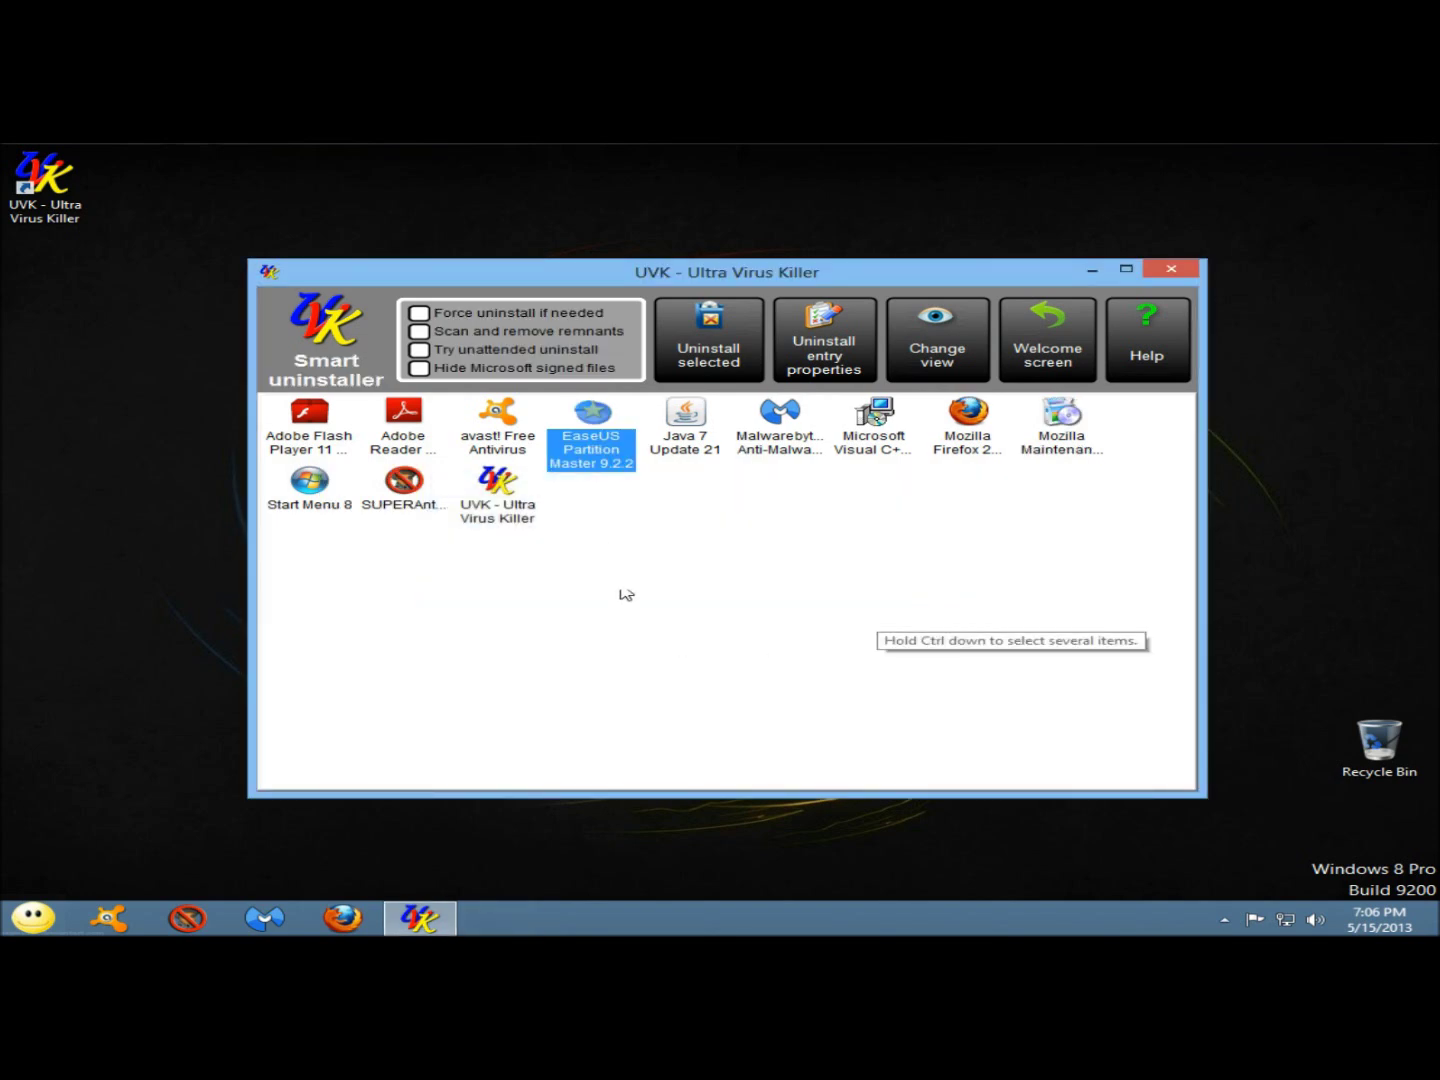
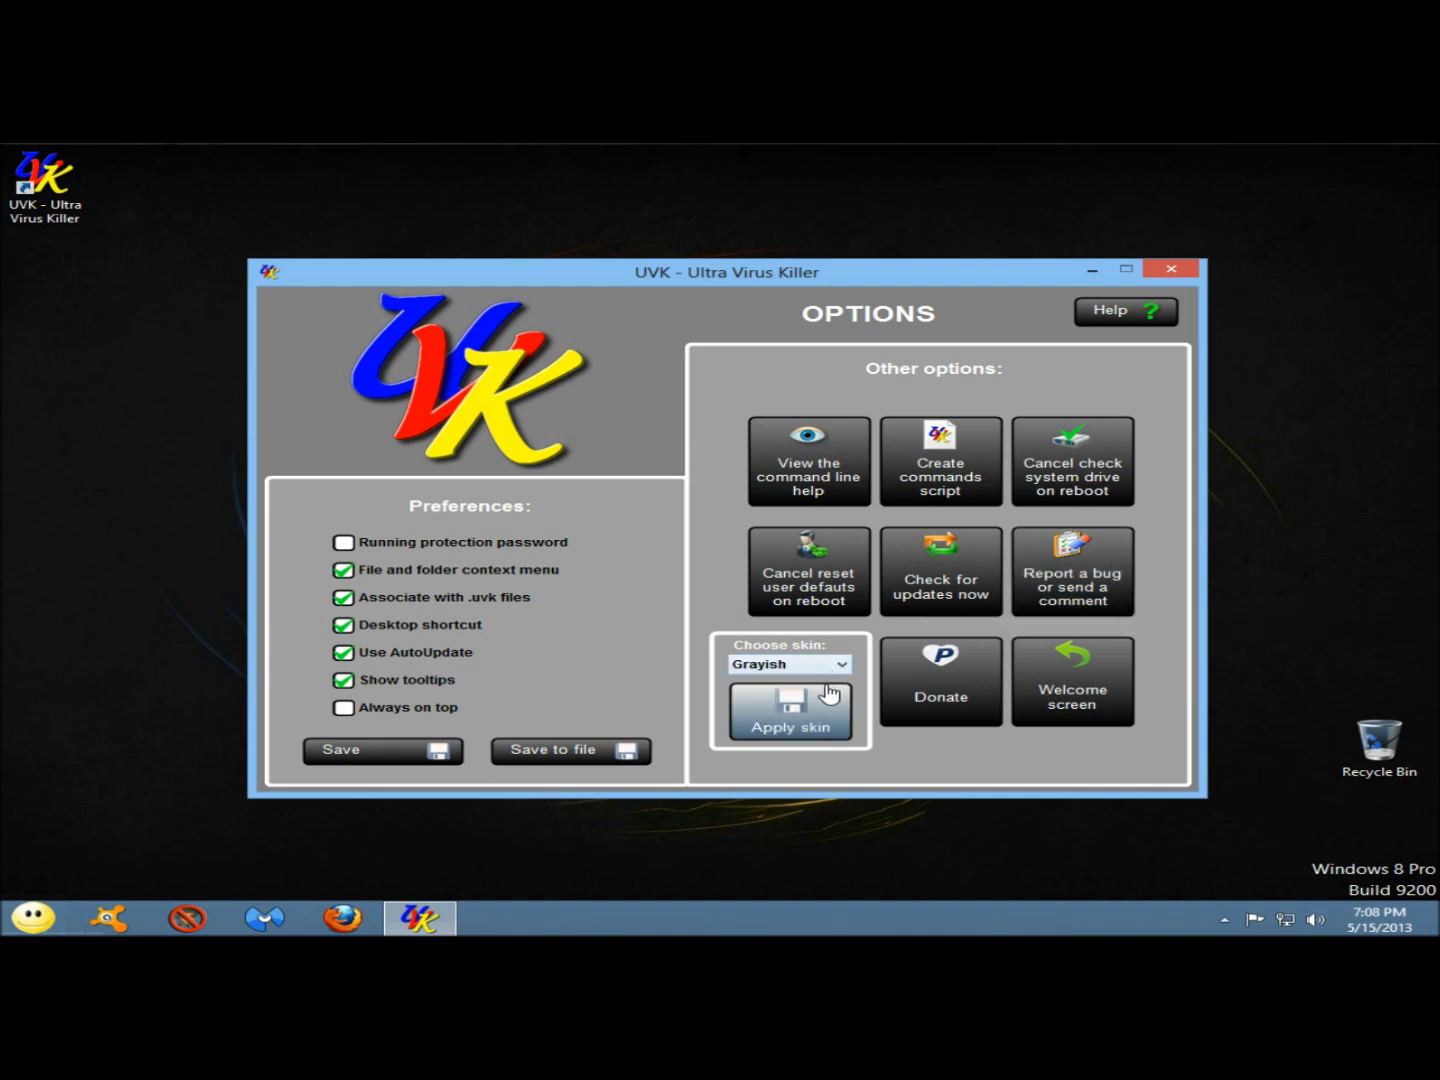
Leave the options and examine the Process manager's list and the actions available for the AvastSvc.exe process.
{"action": "left_click", "coordinate": [1031, 680]}
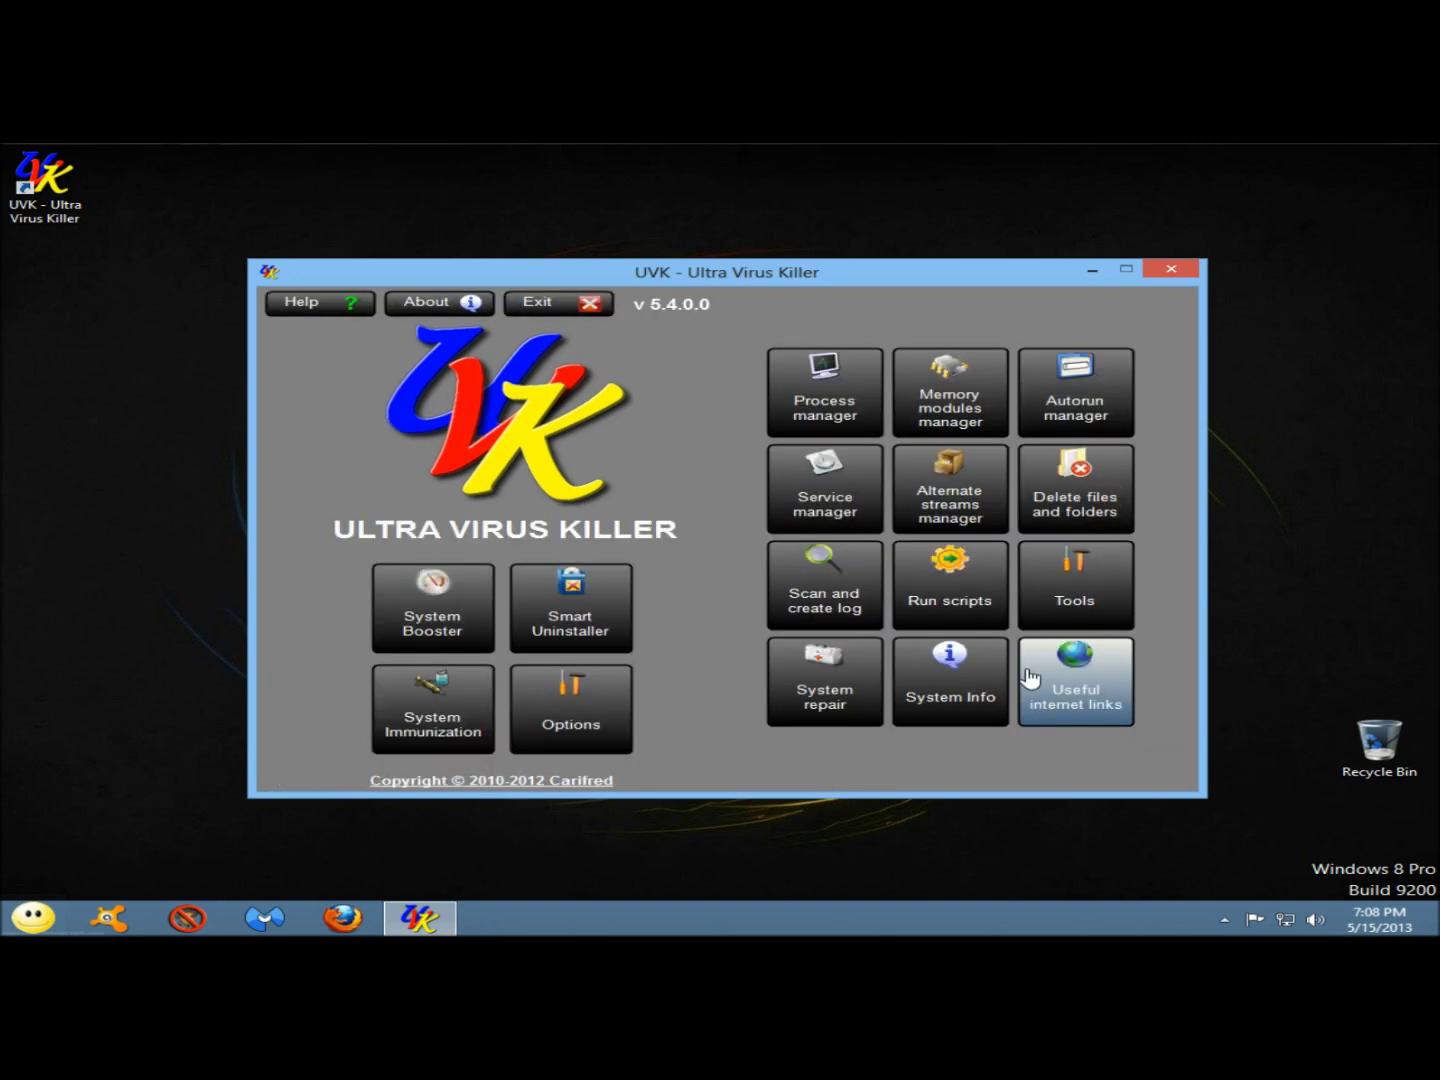
{"action": "left_click", "coordinate": [823, 419]}
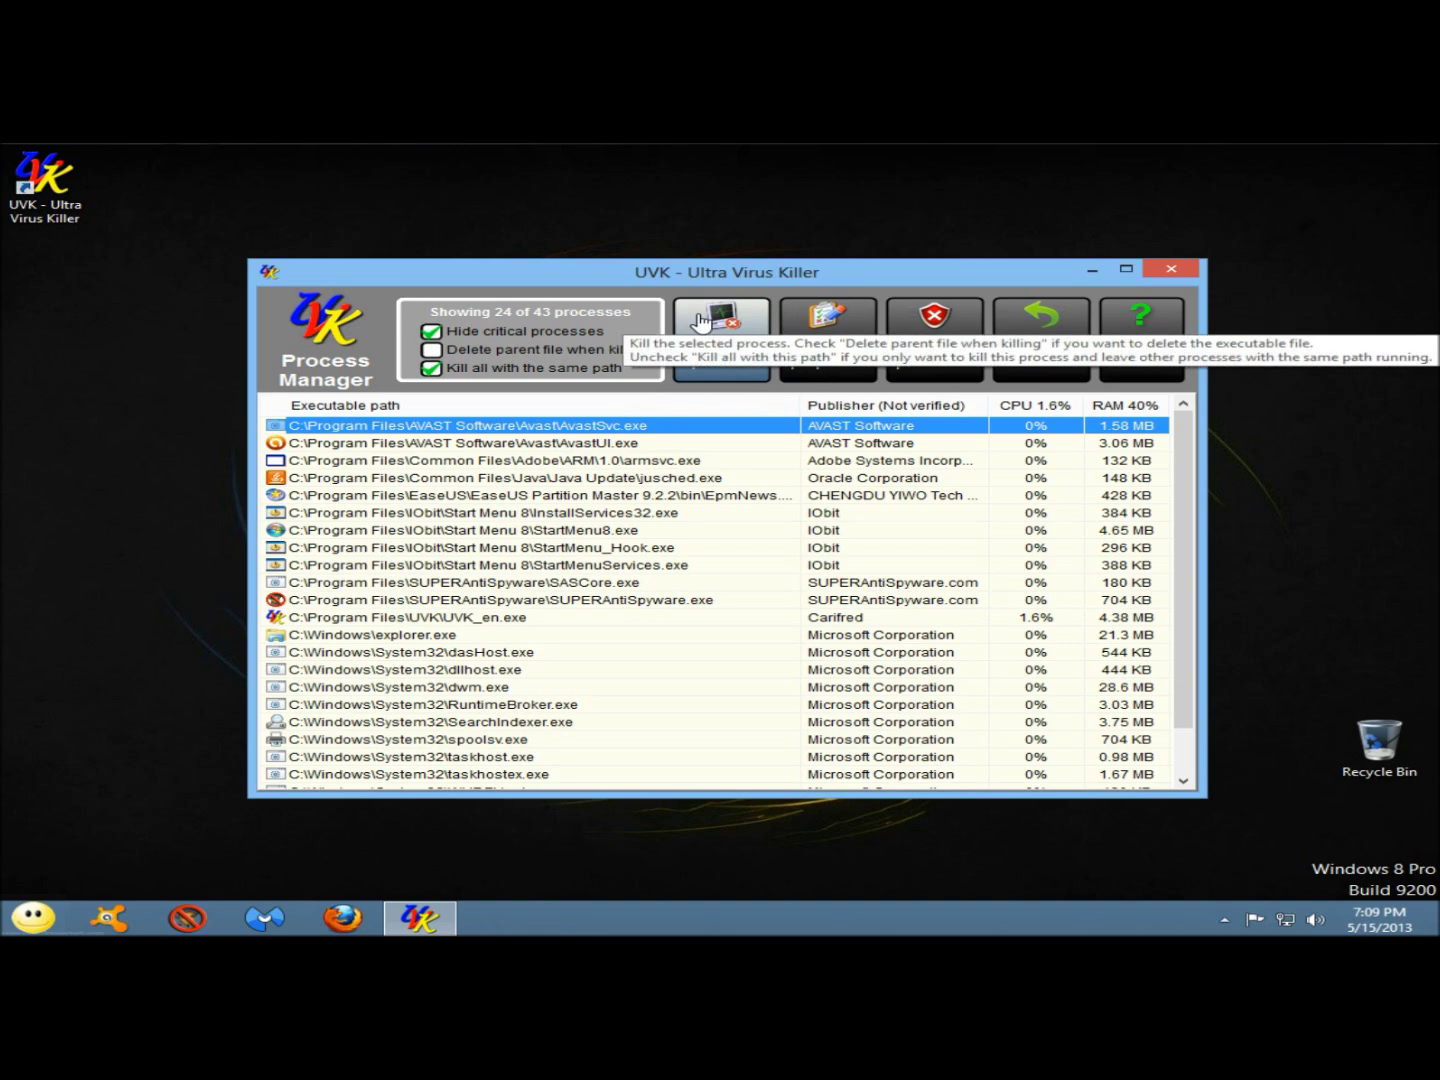
{"action": "right_click", "coordinate": [663, 427]}
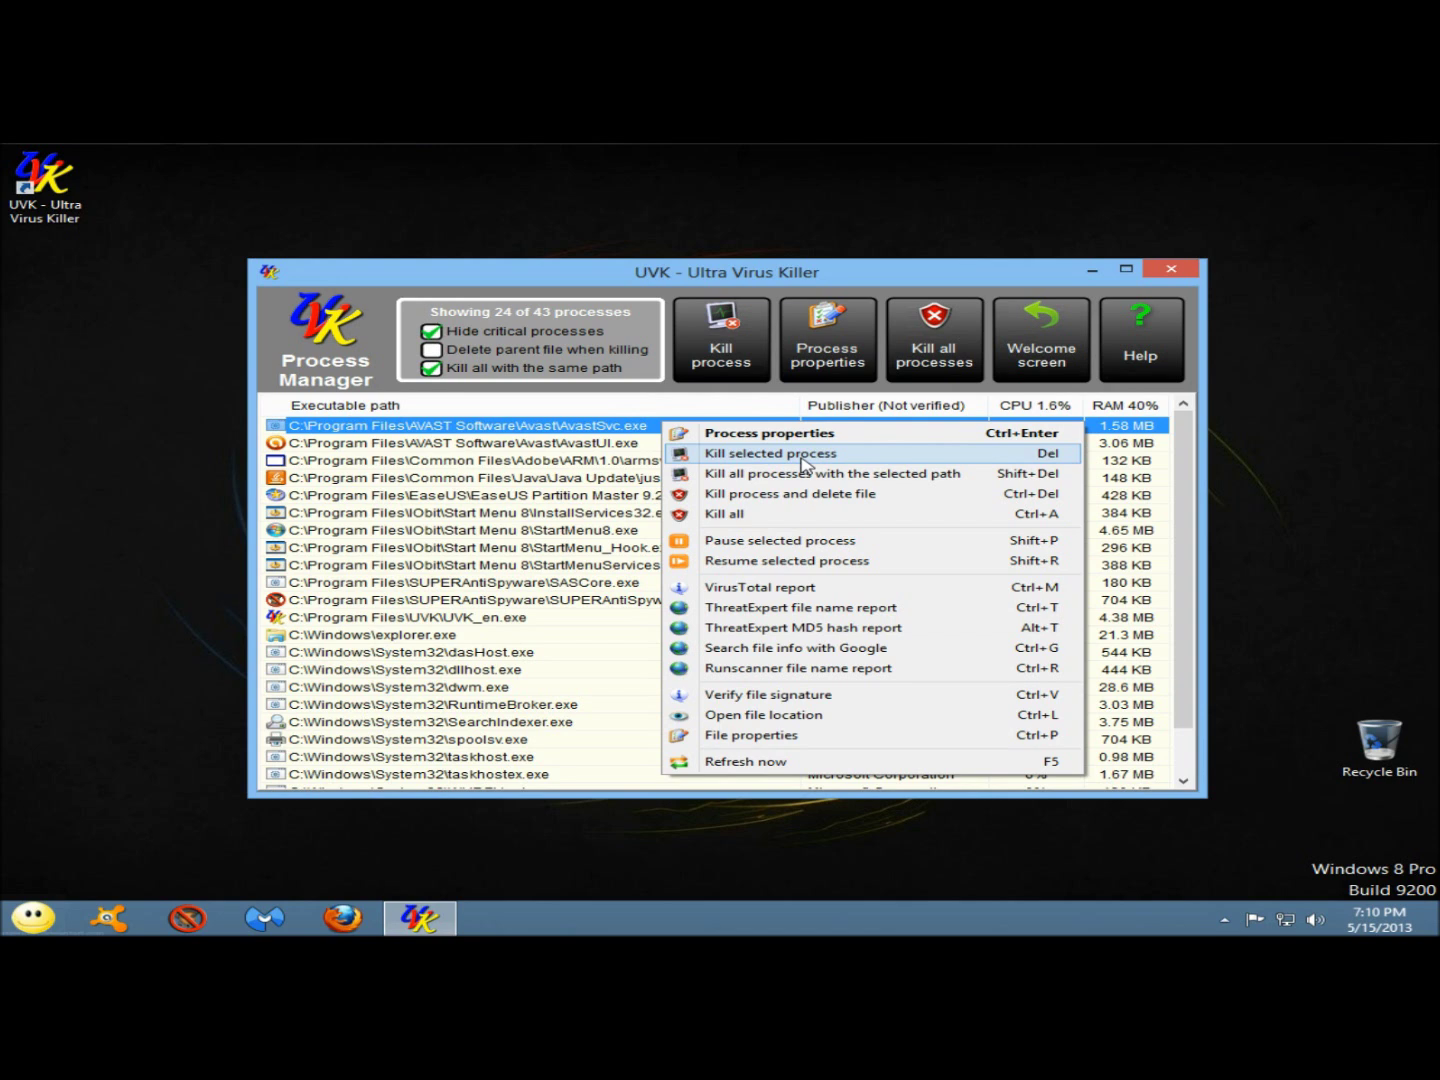
{"action": "left_click", "coordinate": [1026, 358]}
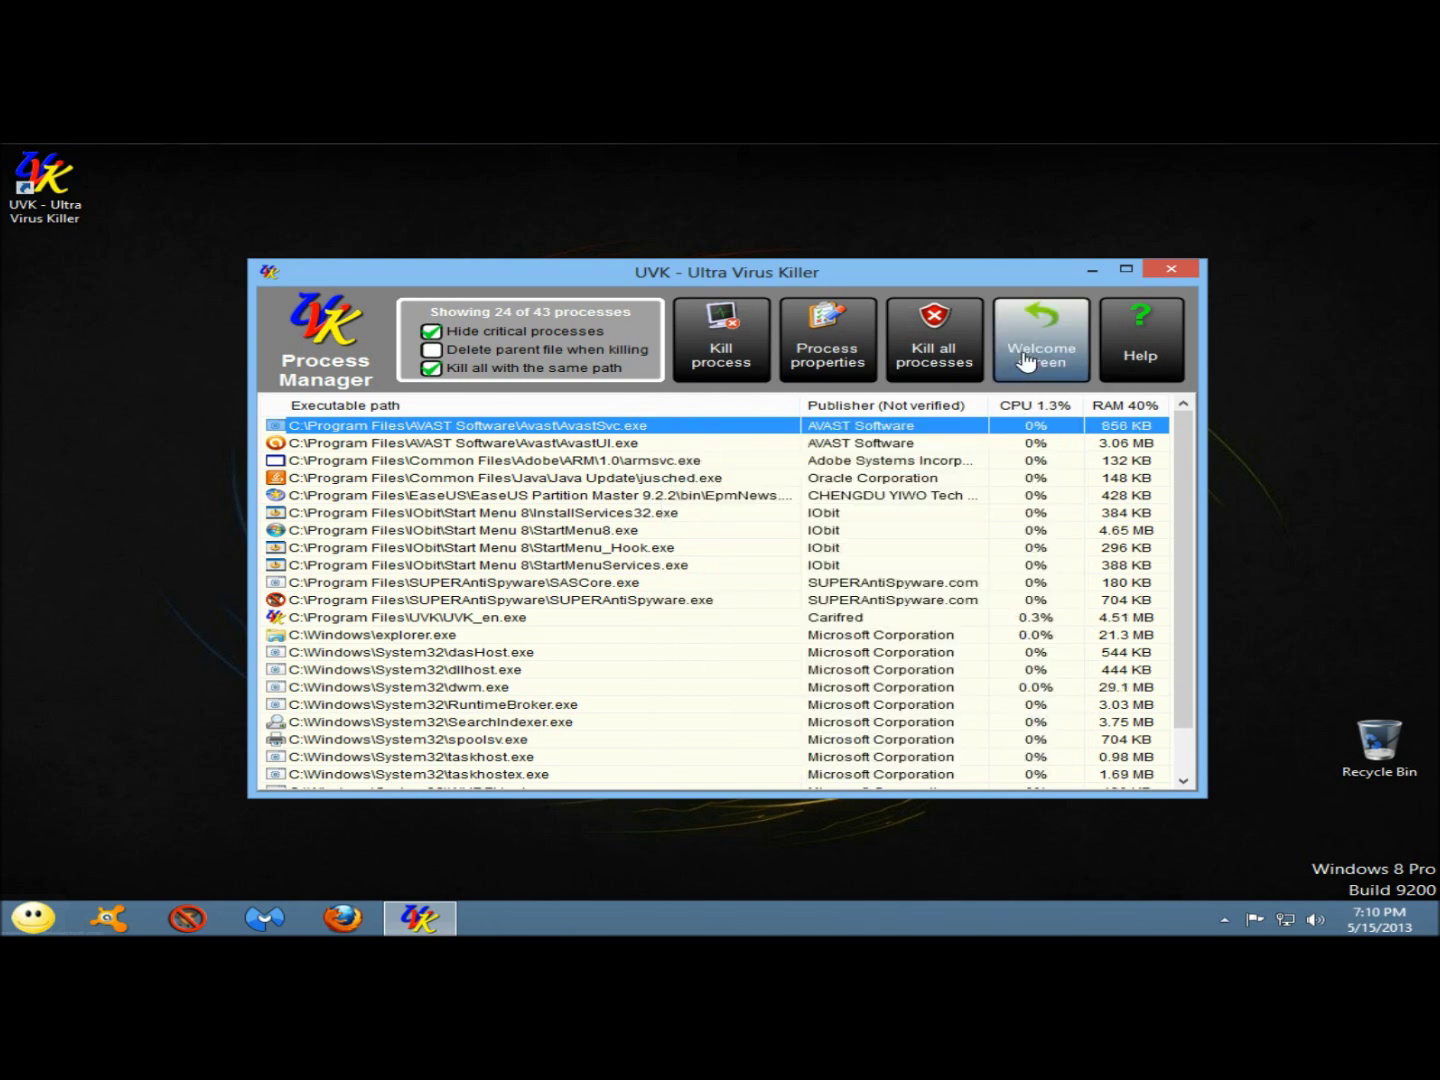
{"action": "left_click", "coordinate": [1028, 358]}
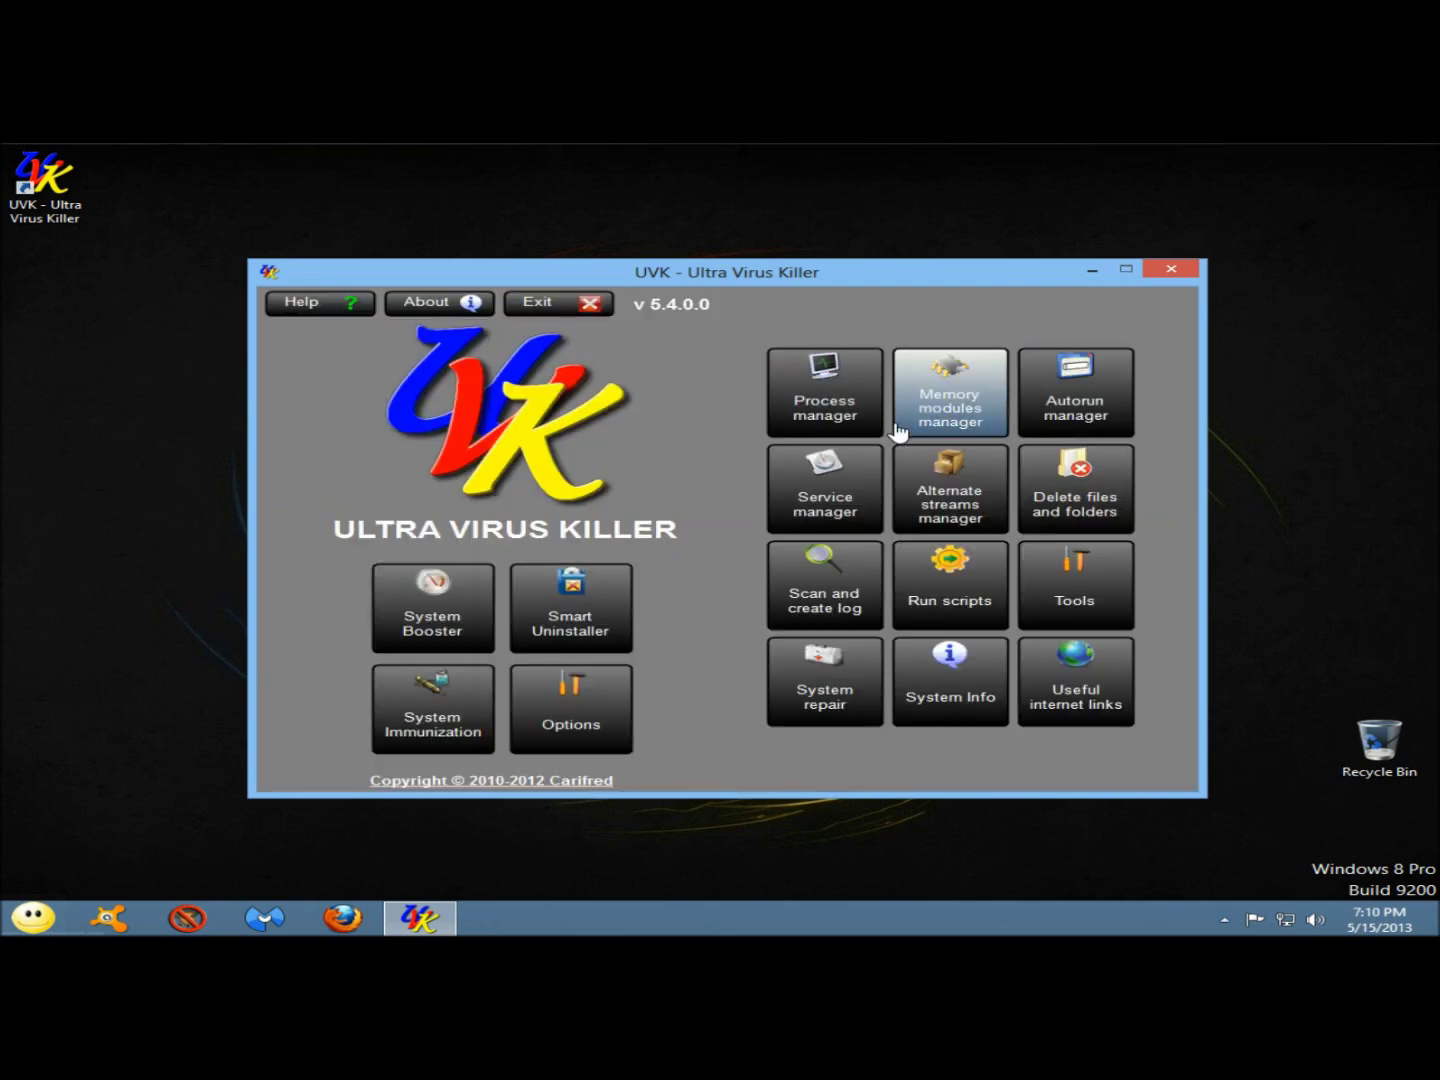
Examine the Memory modules manager and the actions available for smss.exe, then return to the welcome screen.
{"action": "left_click", "coordinate": [937, 424]}
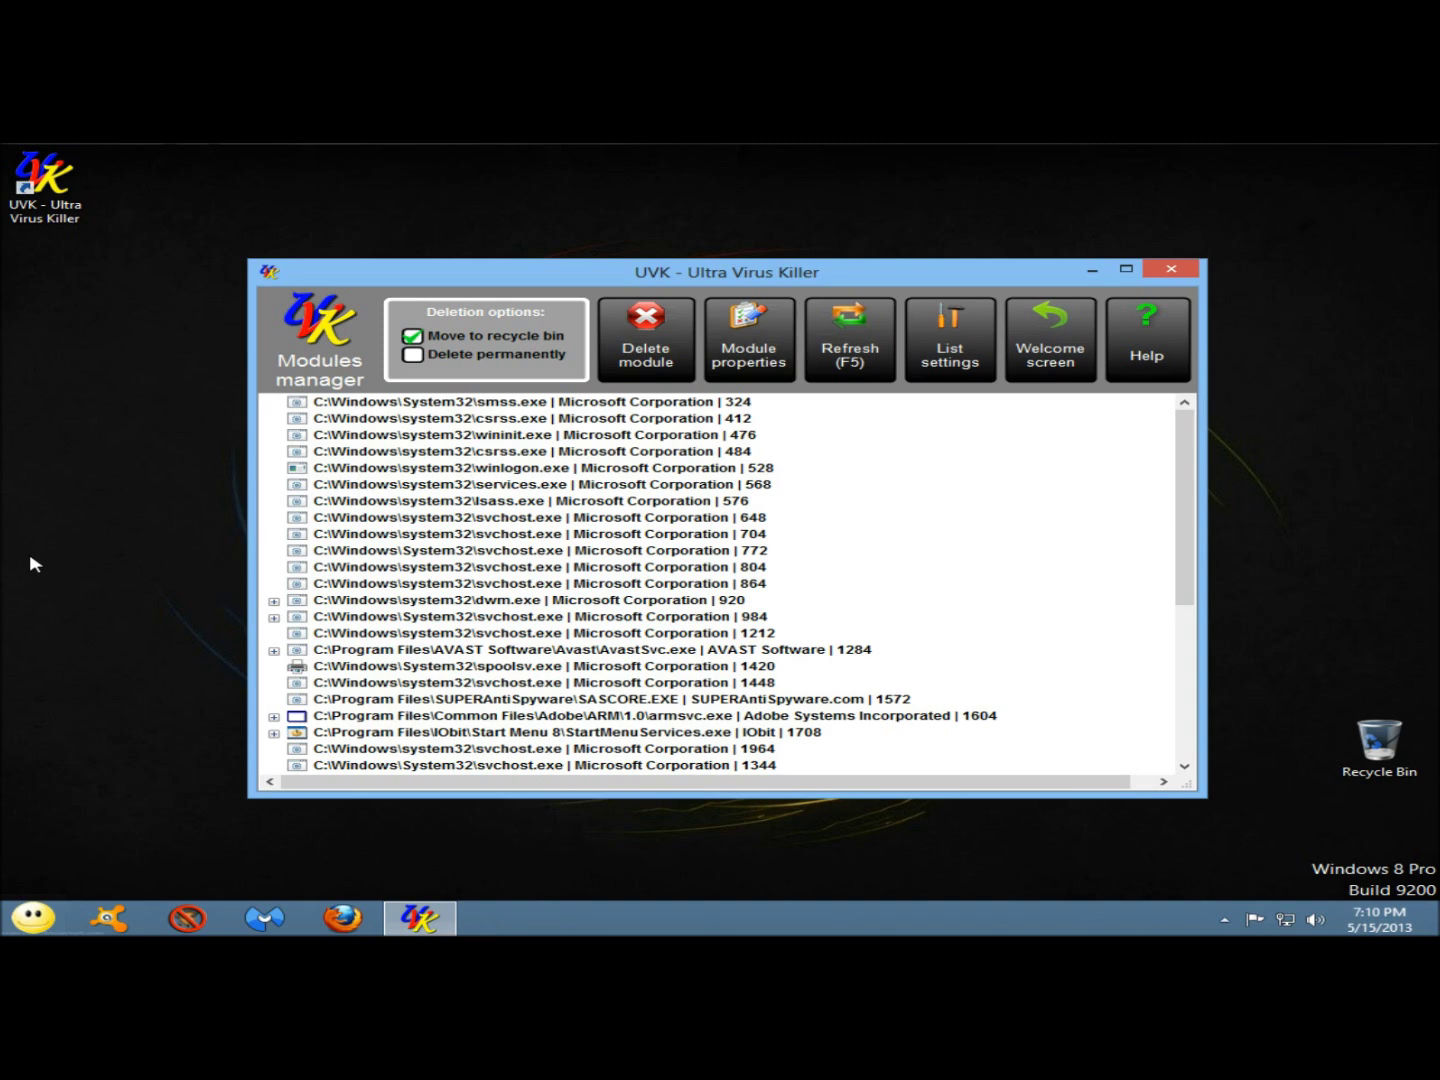
{"action": "right_click", "coordinate": [490, 403]}
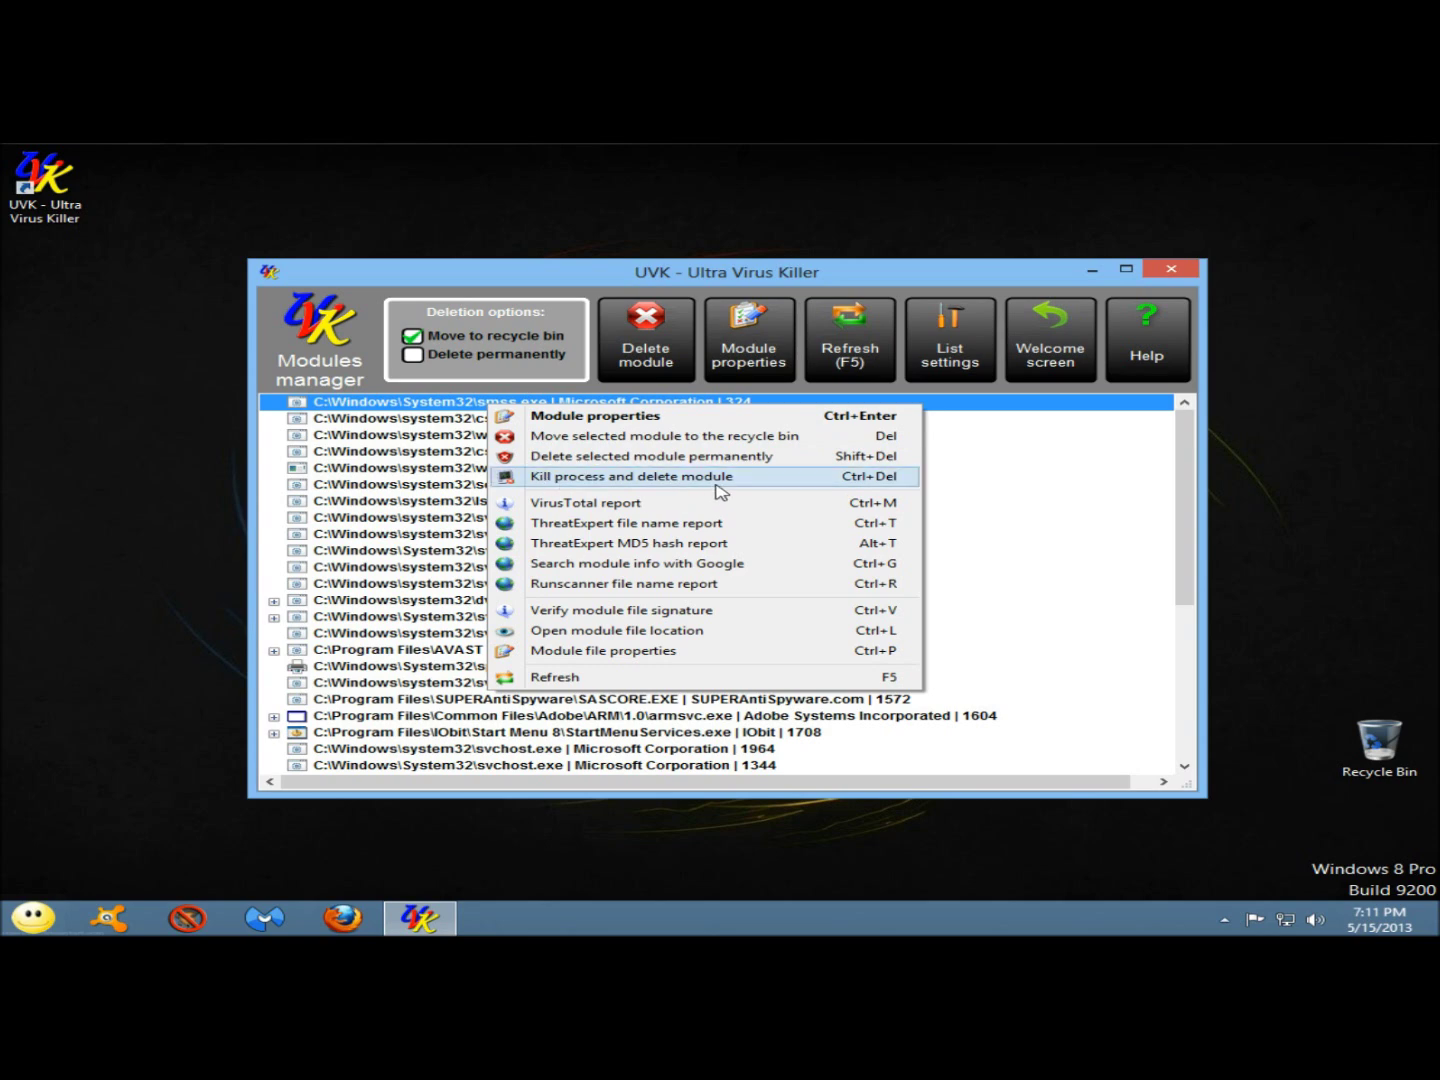
{"action": "left_click", "coordinate": [793, 438]}
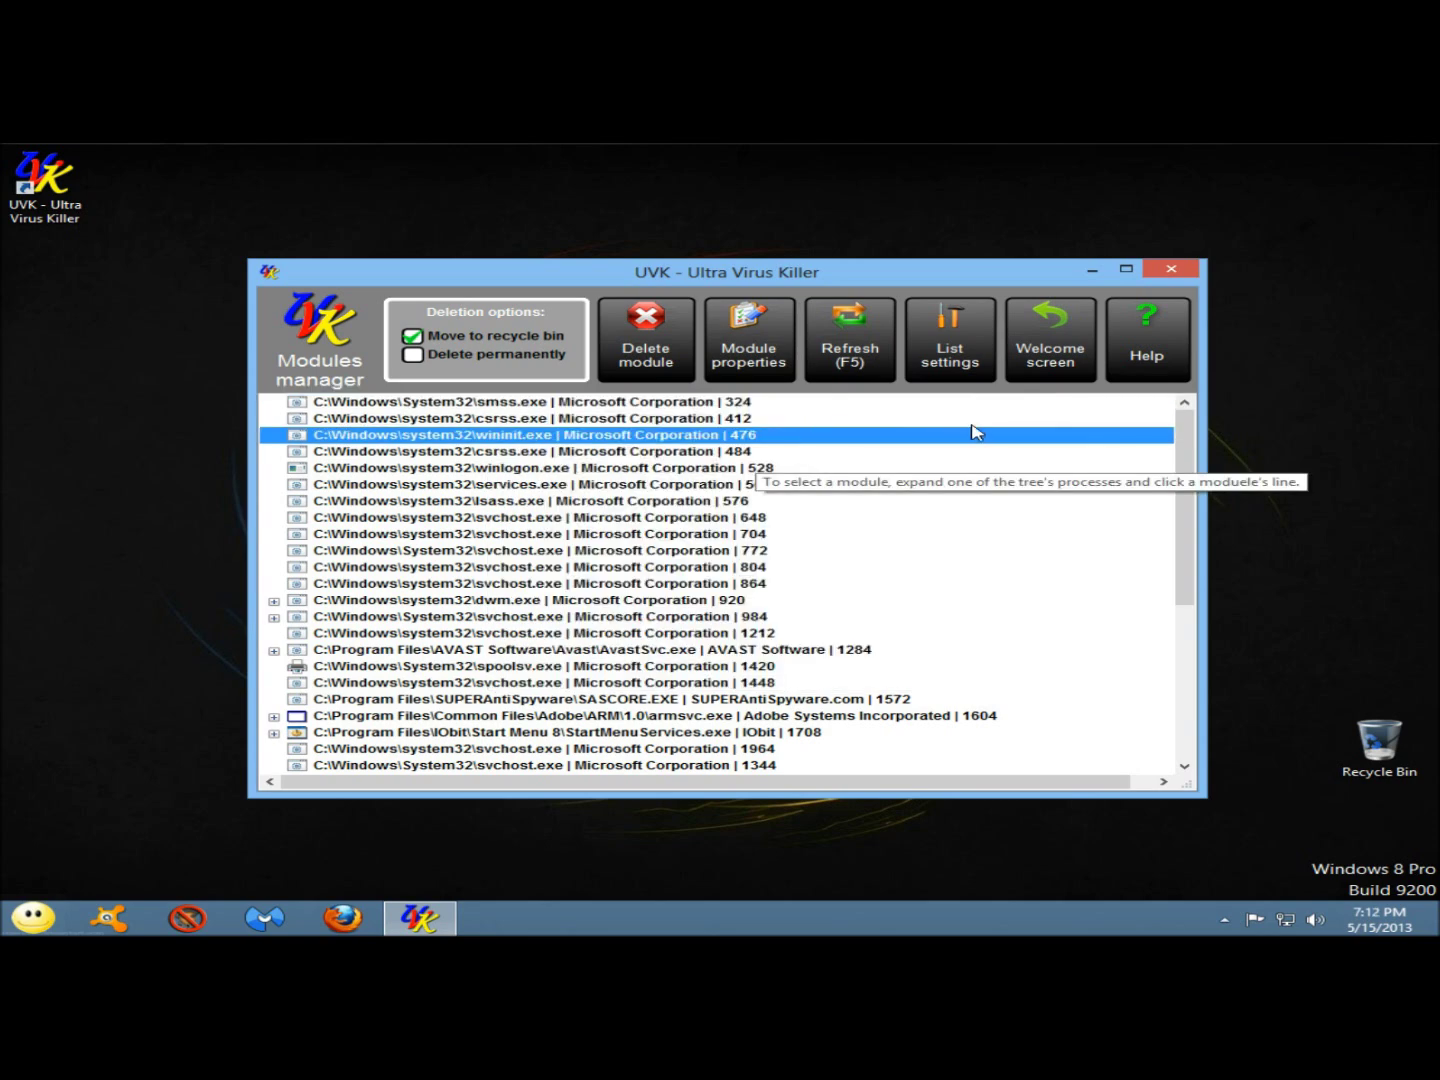
{"action": "left_click", "coordinate": [1044, 373]}
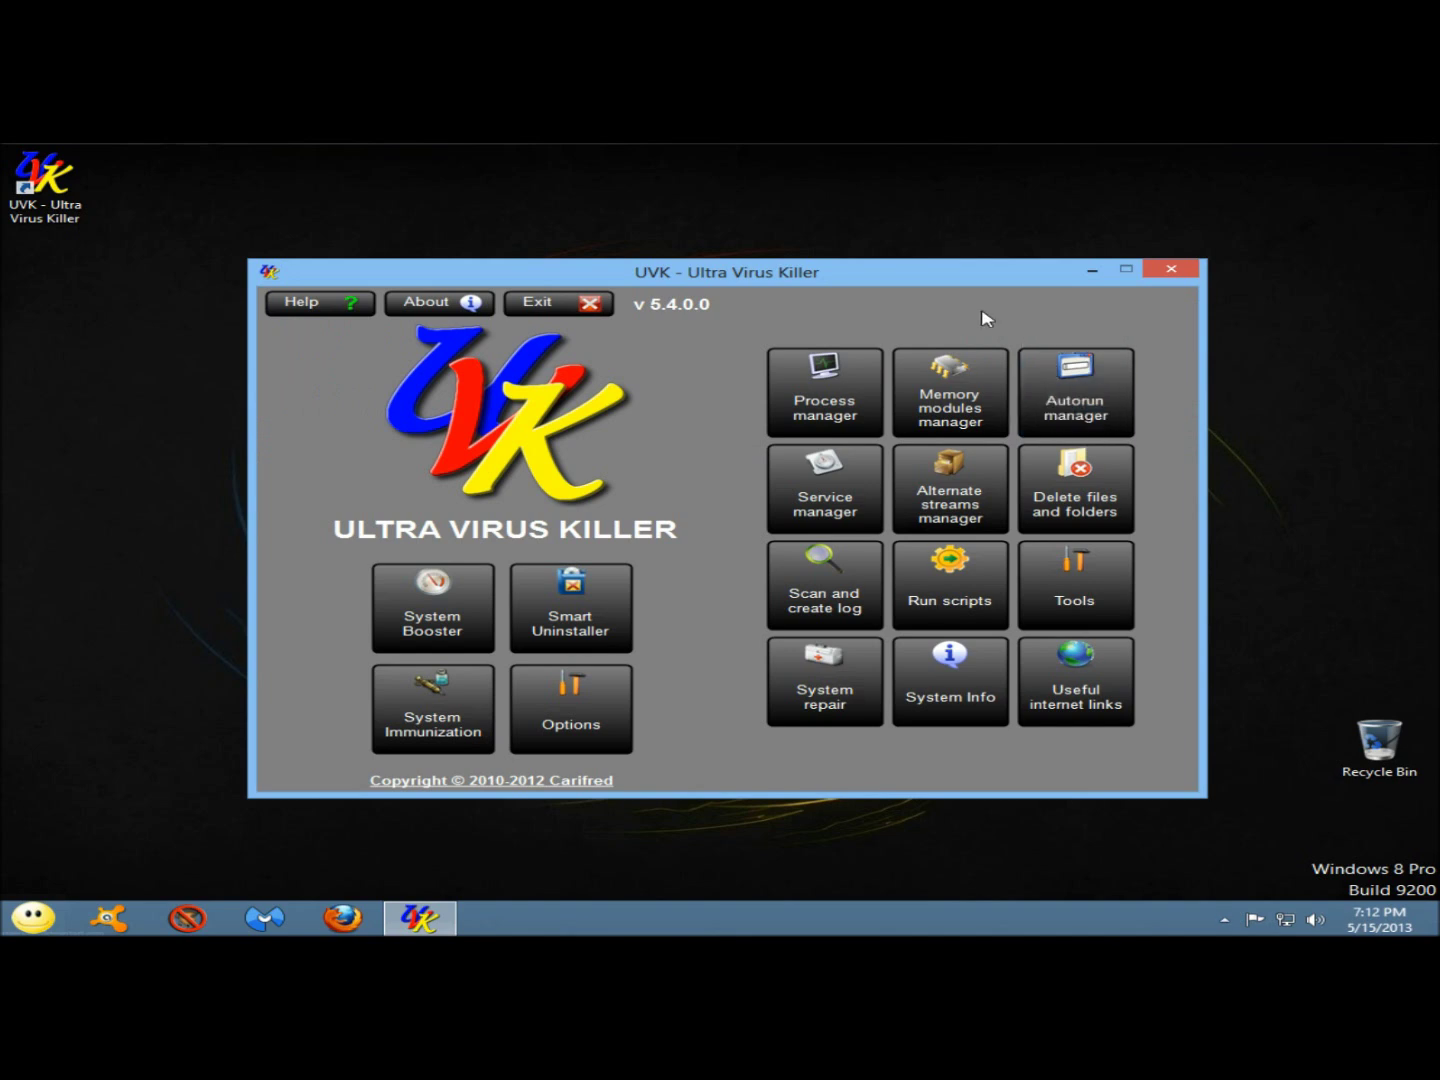
Examine the Autorun manager's actions for the Adobe ARM entry, refresh the list and check the list settings without changing them.
{"action": "left_click", "coordinate": [1061, 402]}
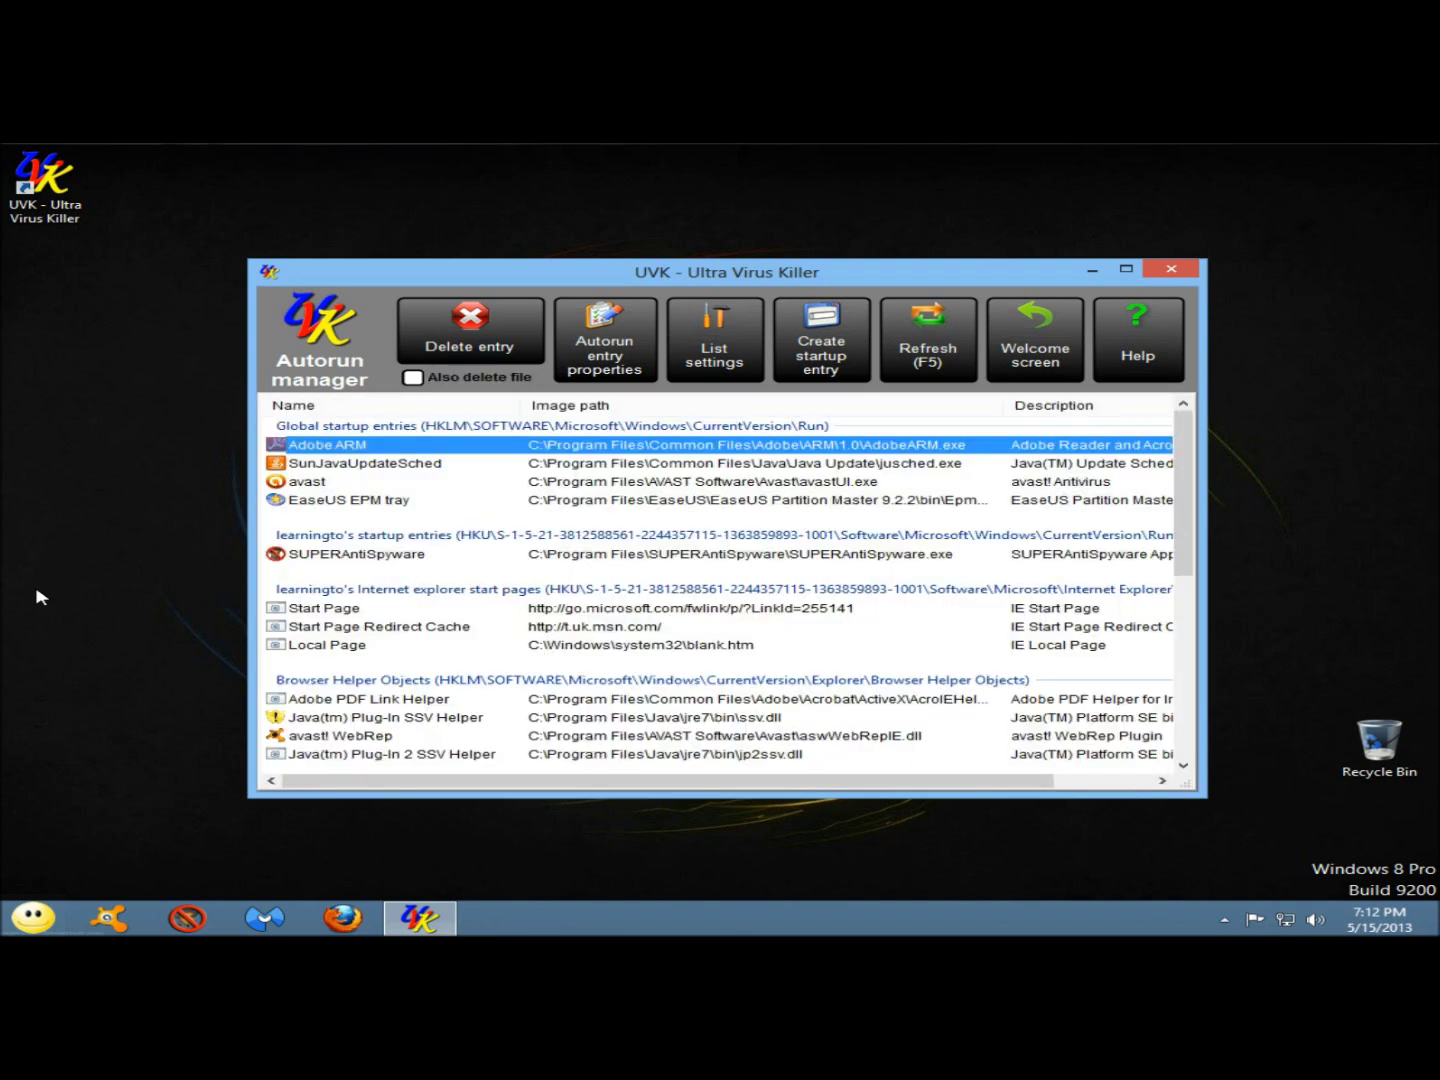
{"action": "right_click", "coordinate": [538, 447]}
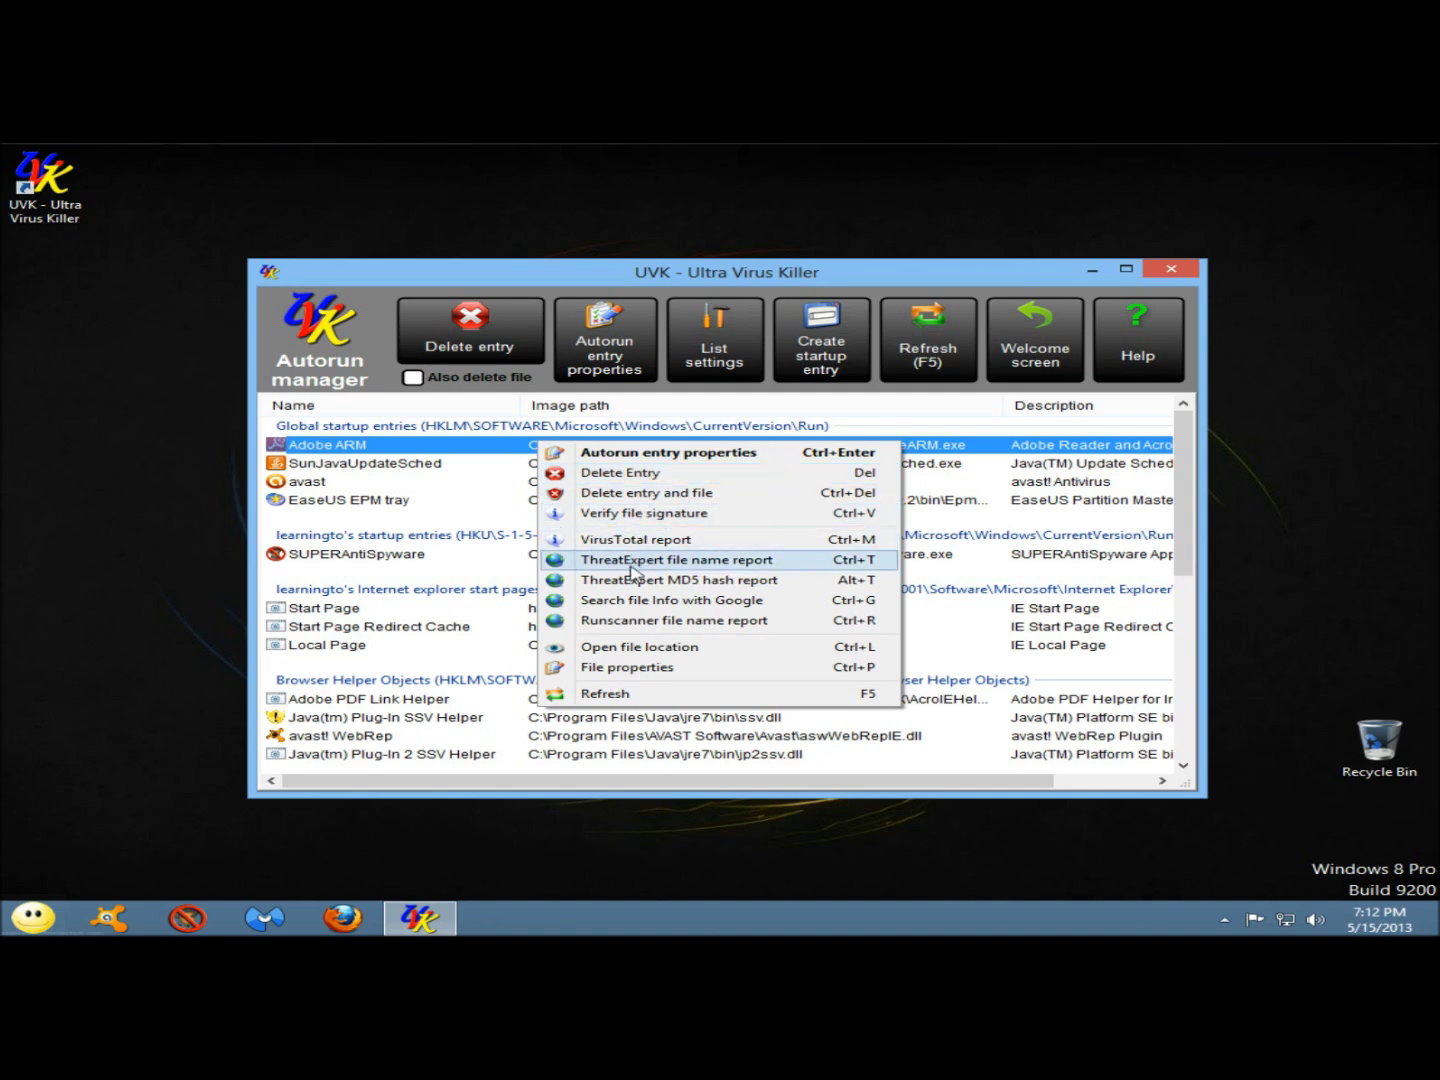
{"action": "left_click", "coordinate": [612, 693]}
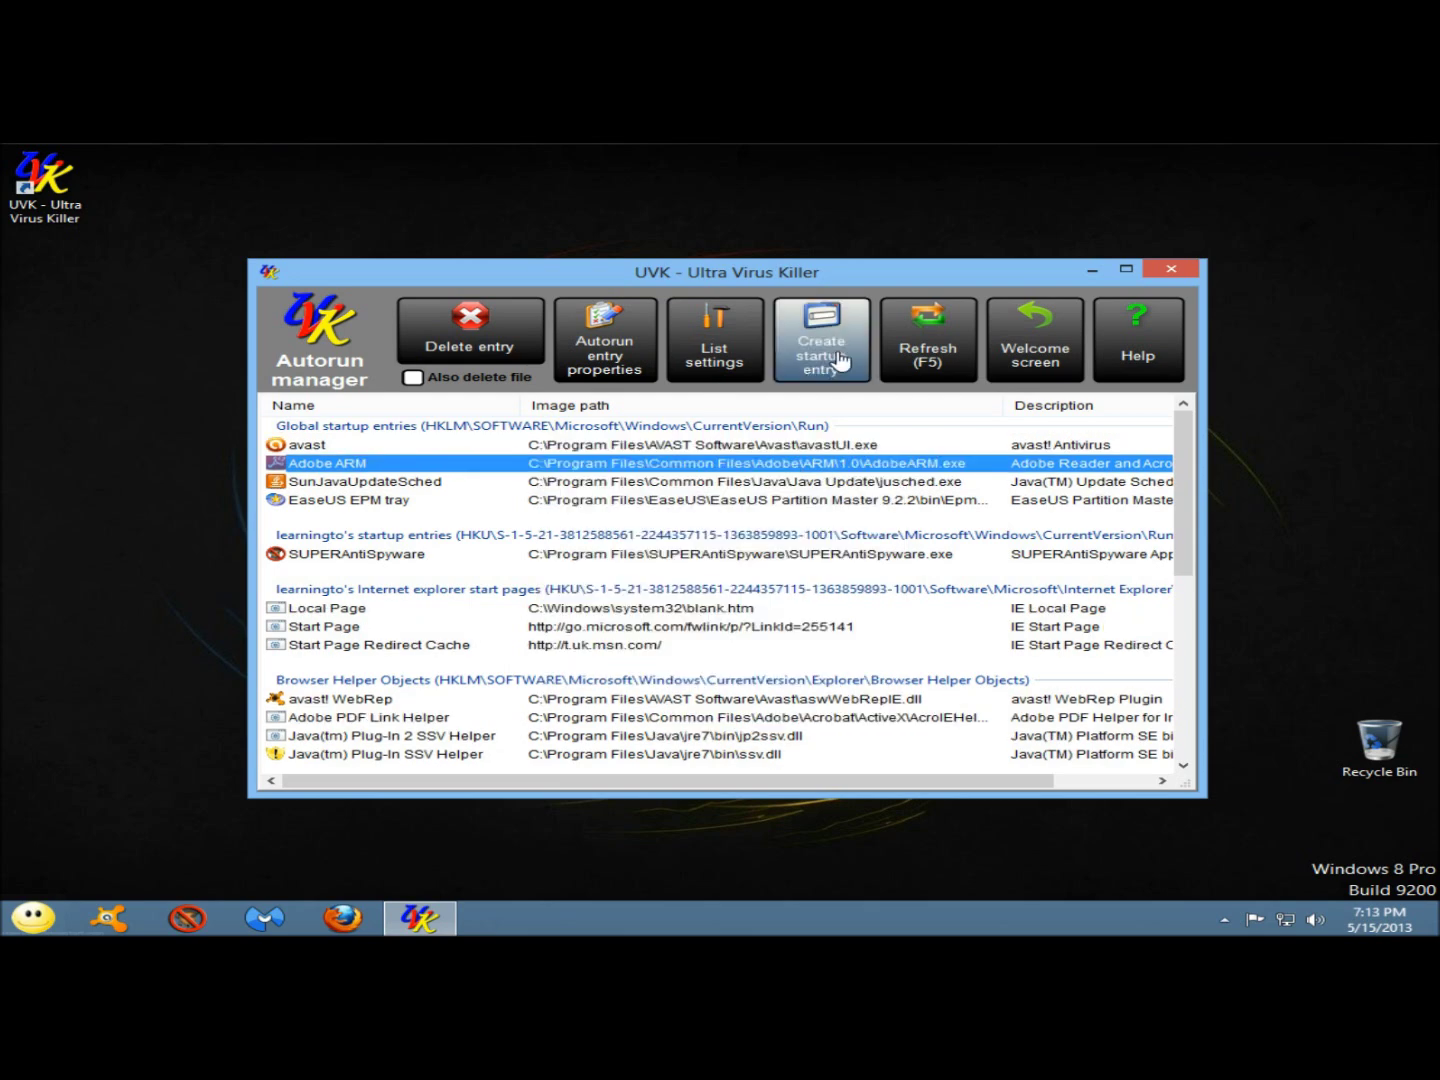
{"action": "left_click", "coordinate": [681, 370]}
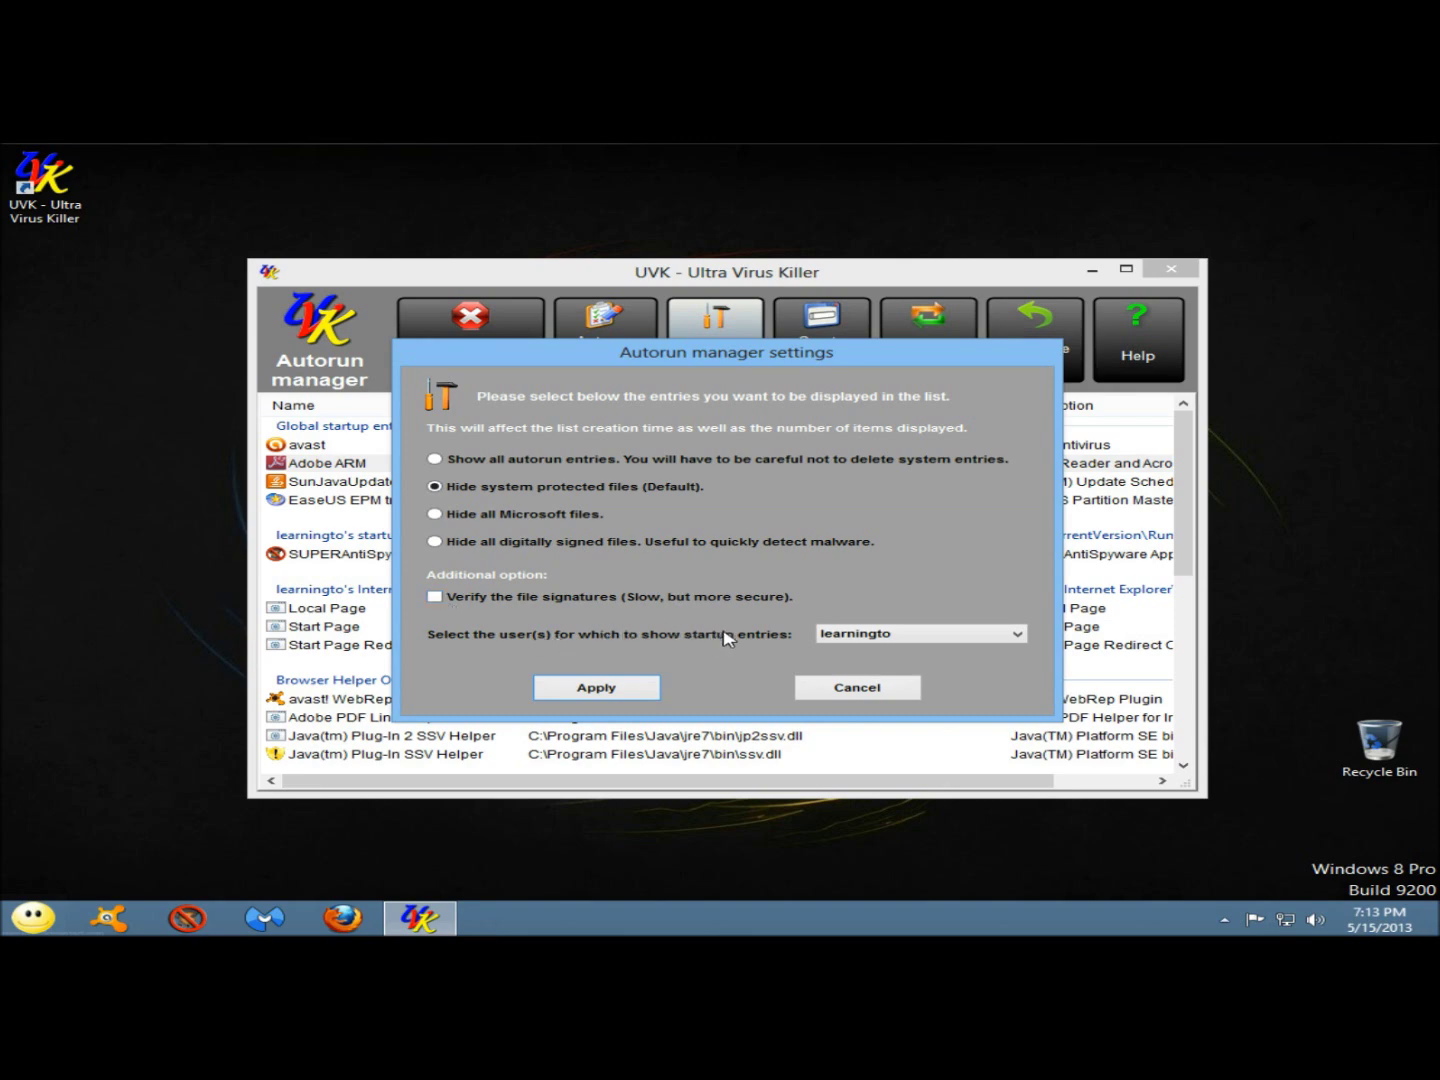
{"action": "left_click", "coordinate": [845, 686]}
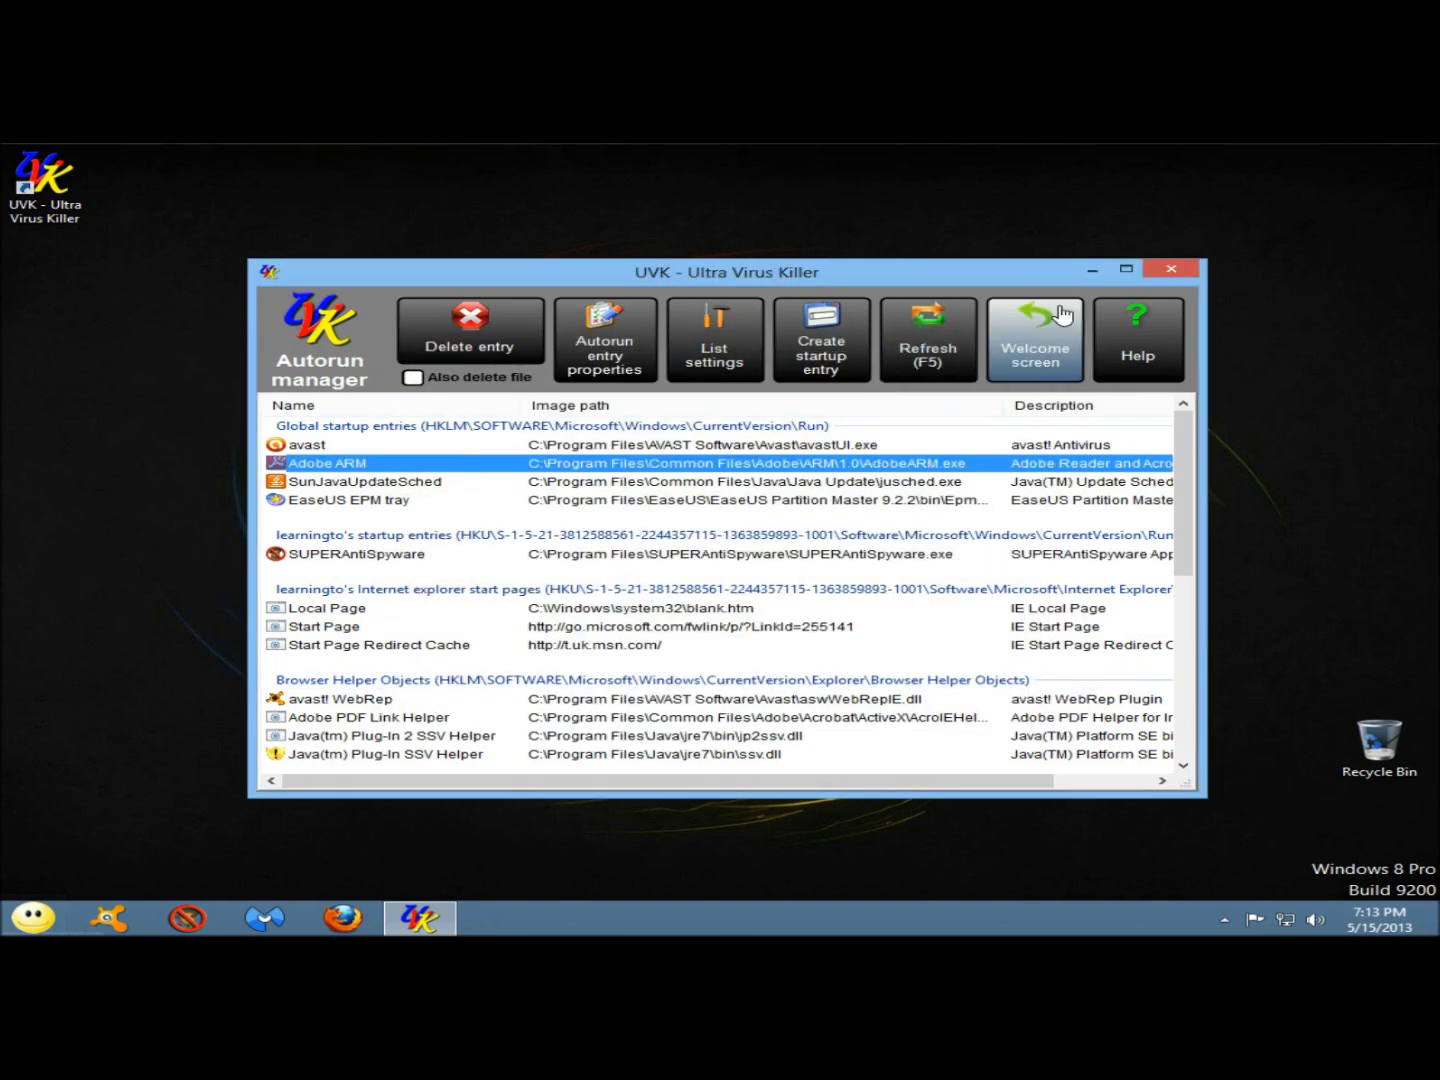
{"action": "left_click", "coordinate": [1062, 316]}
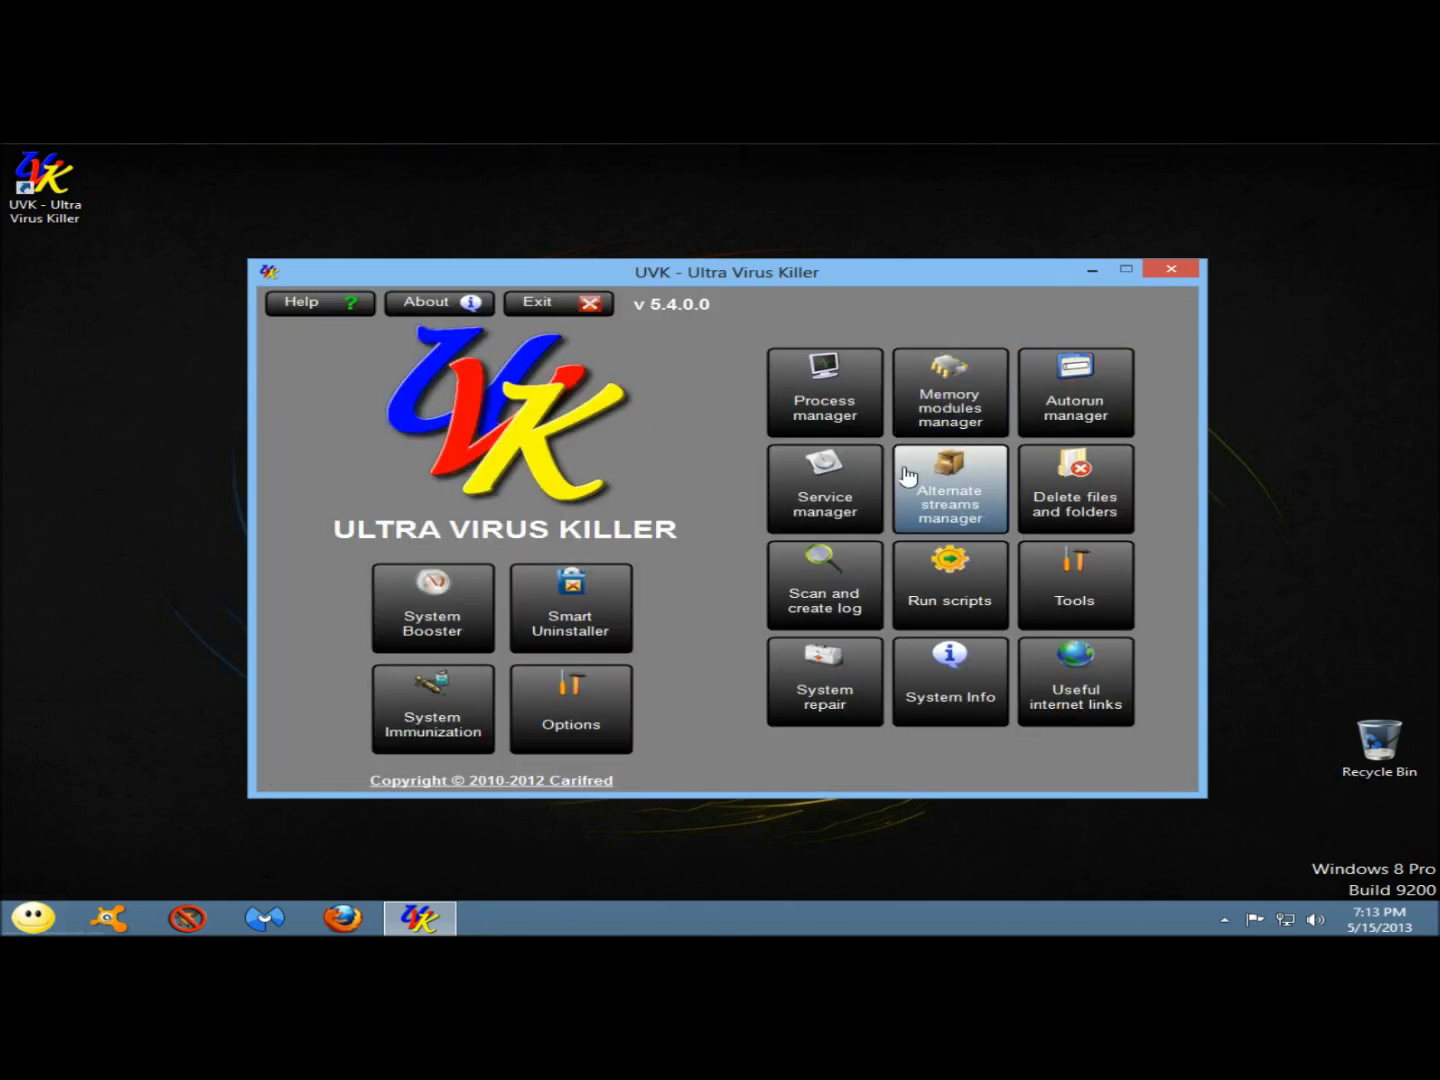
Examine the Service manager's list and its list settings without changing them, then return to the welcome screen.
{"action": "left_click", "coordinate": [820, 515]}
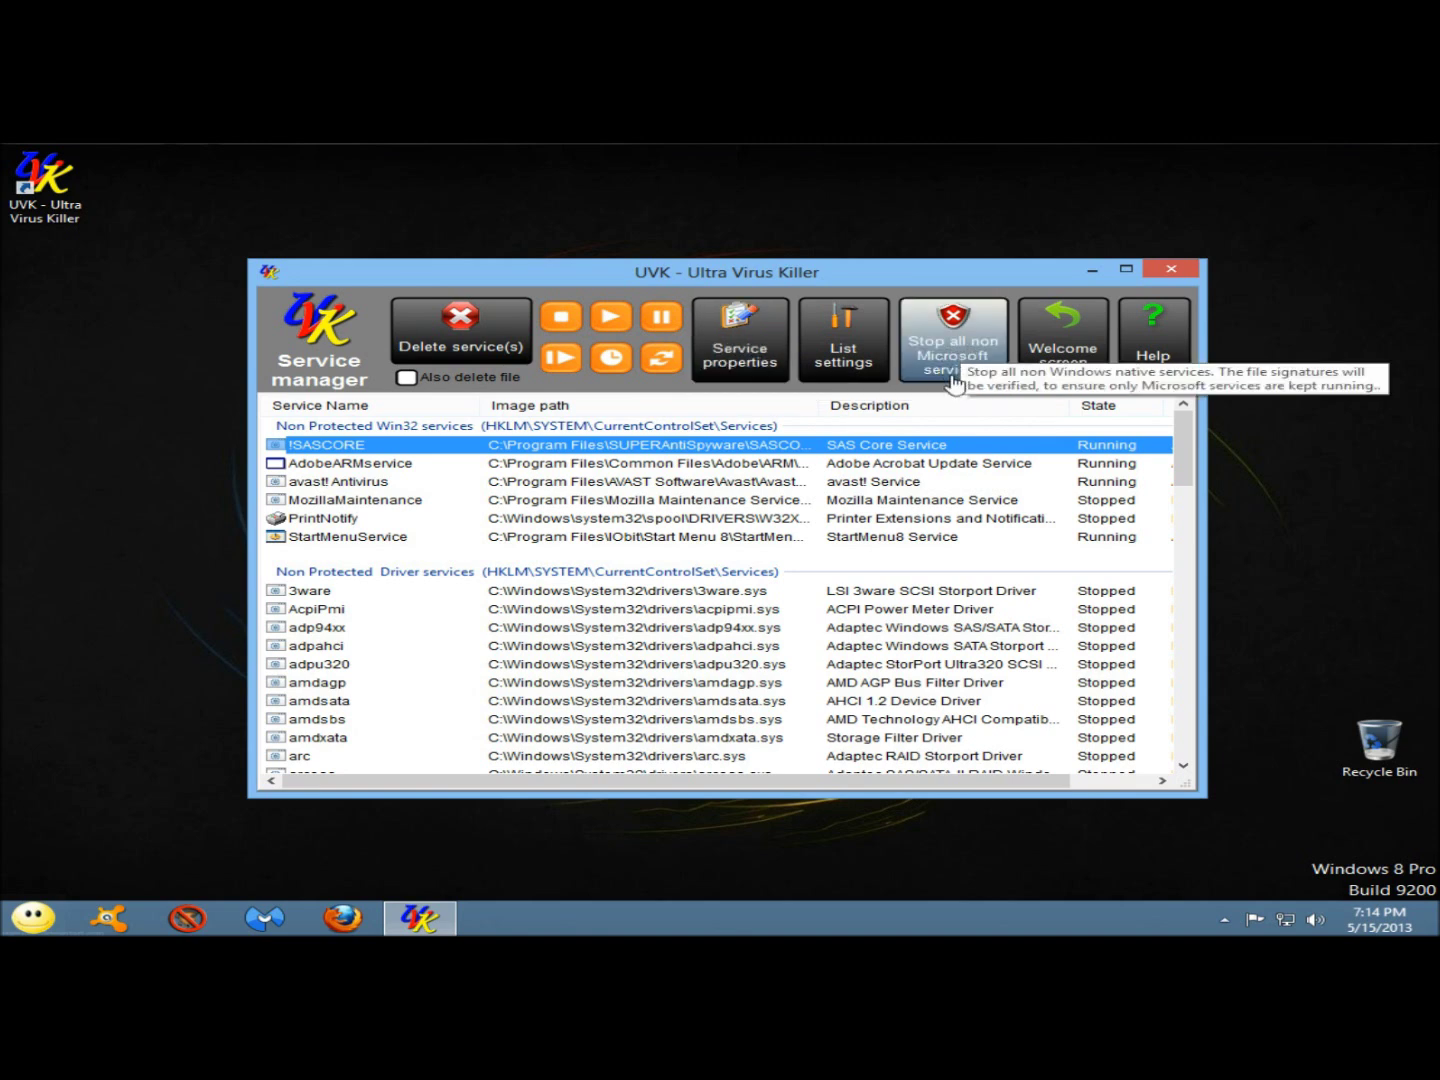
{"action": "left_click", "coordinate": [838, 365]}
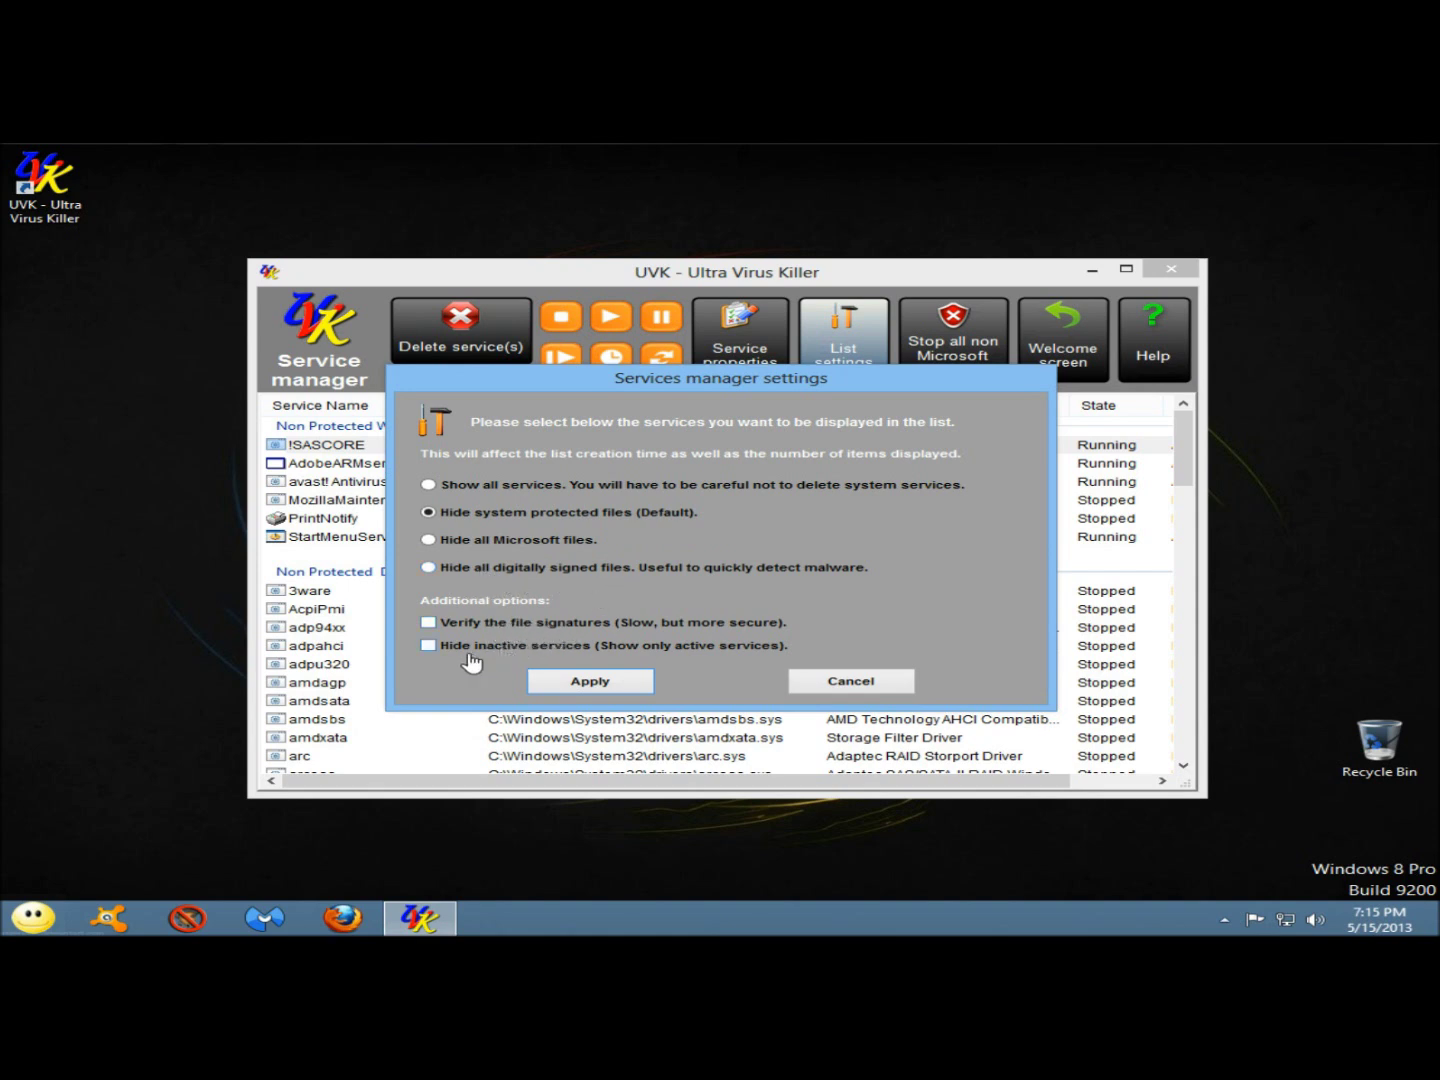
{"action": "left_click", "coordinate": [841, 686]}
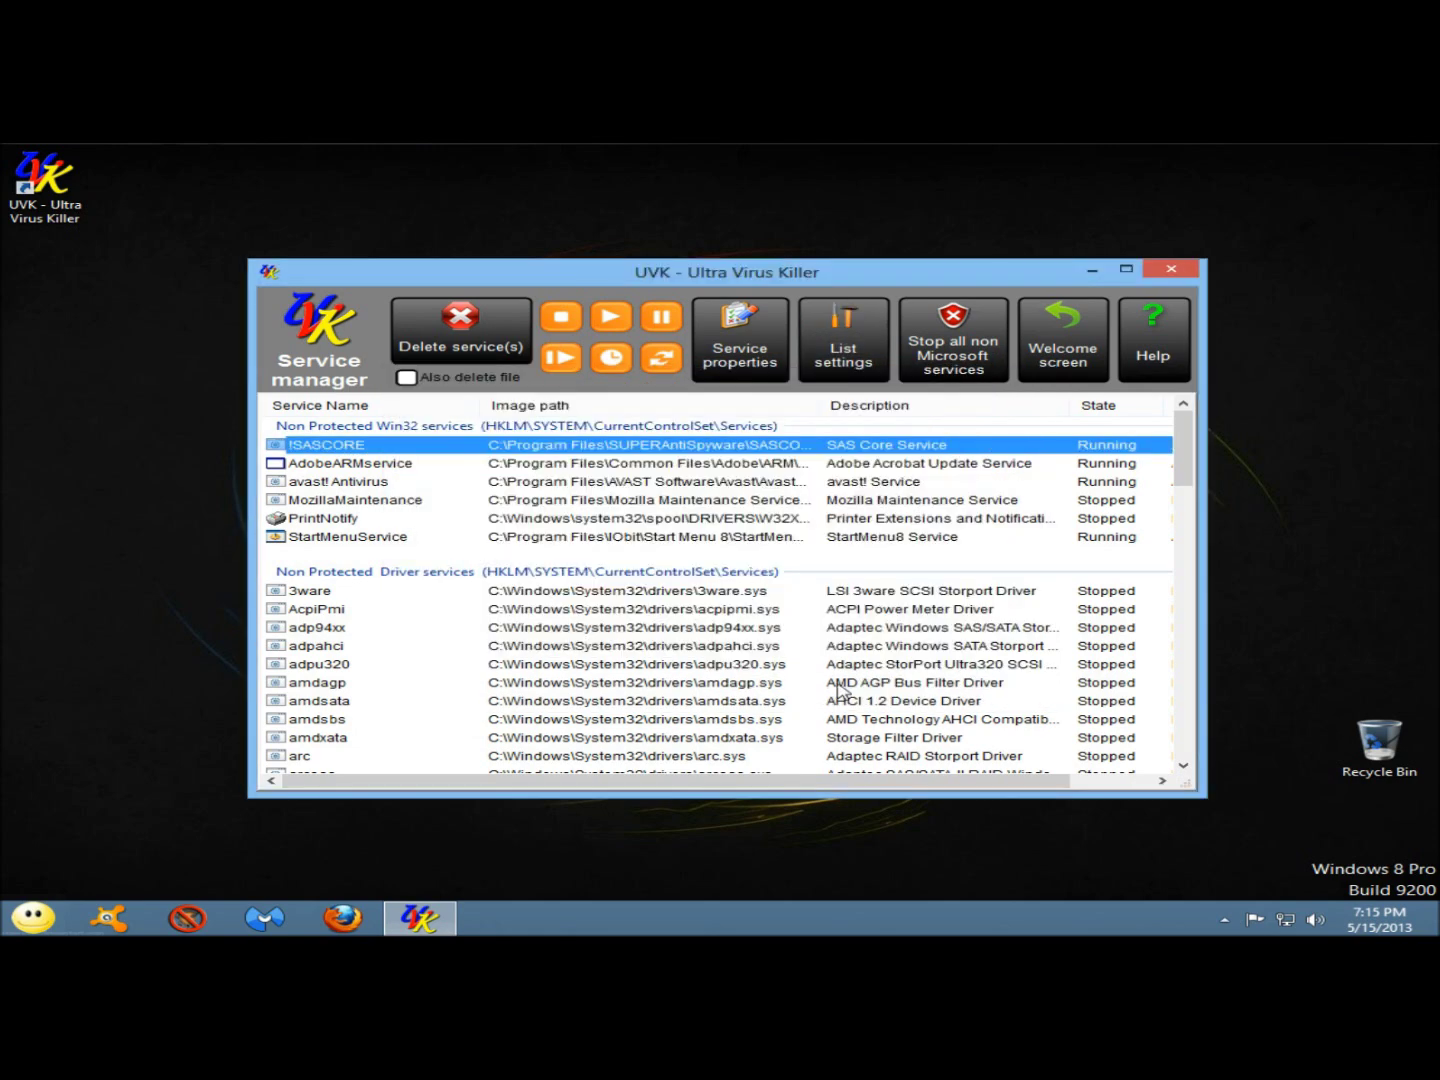
{"action": "left_click", "coordinate": [1046, 370]}
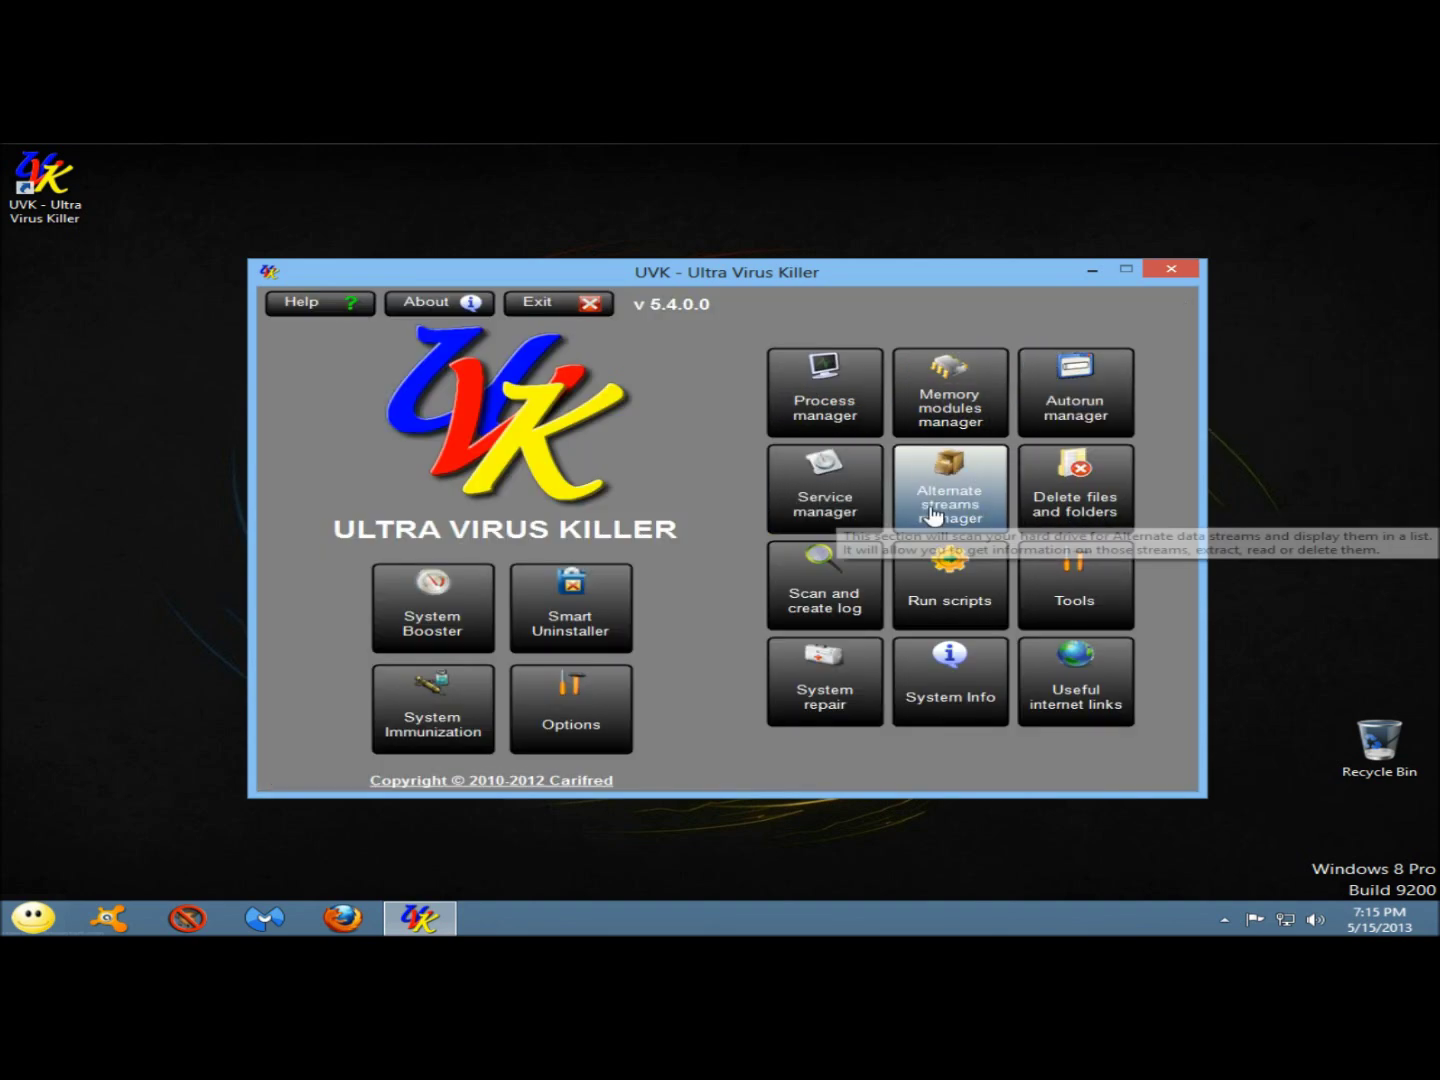
Start an alternate data streams scan of Local Disk (C:), cancel it partway and return to the welcome screen.
{"action": "left_click", "coordinate": [933, 515]}
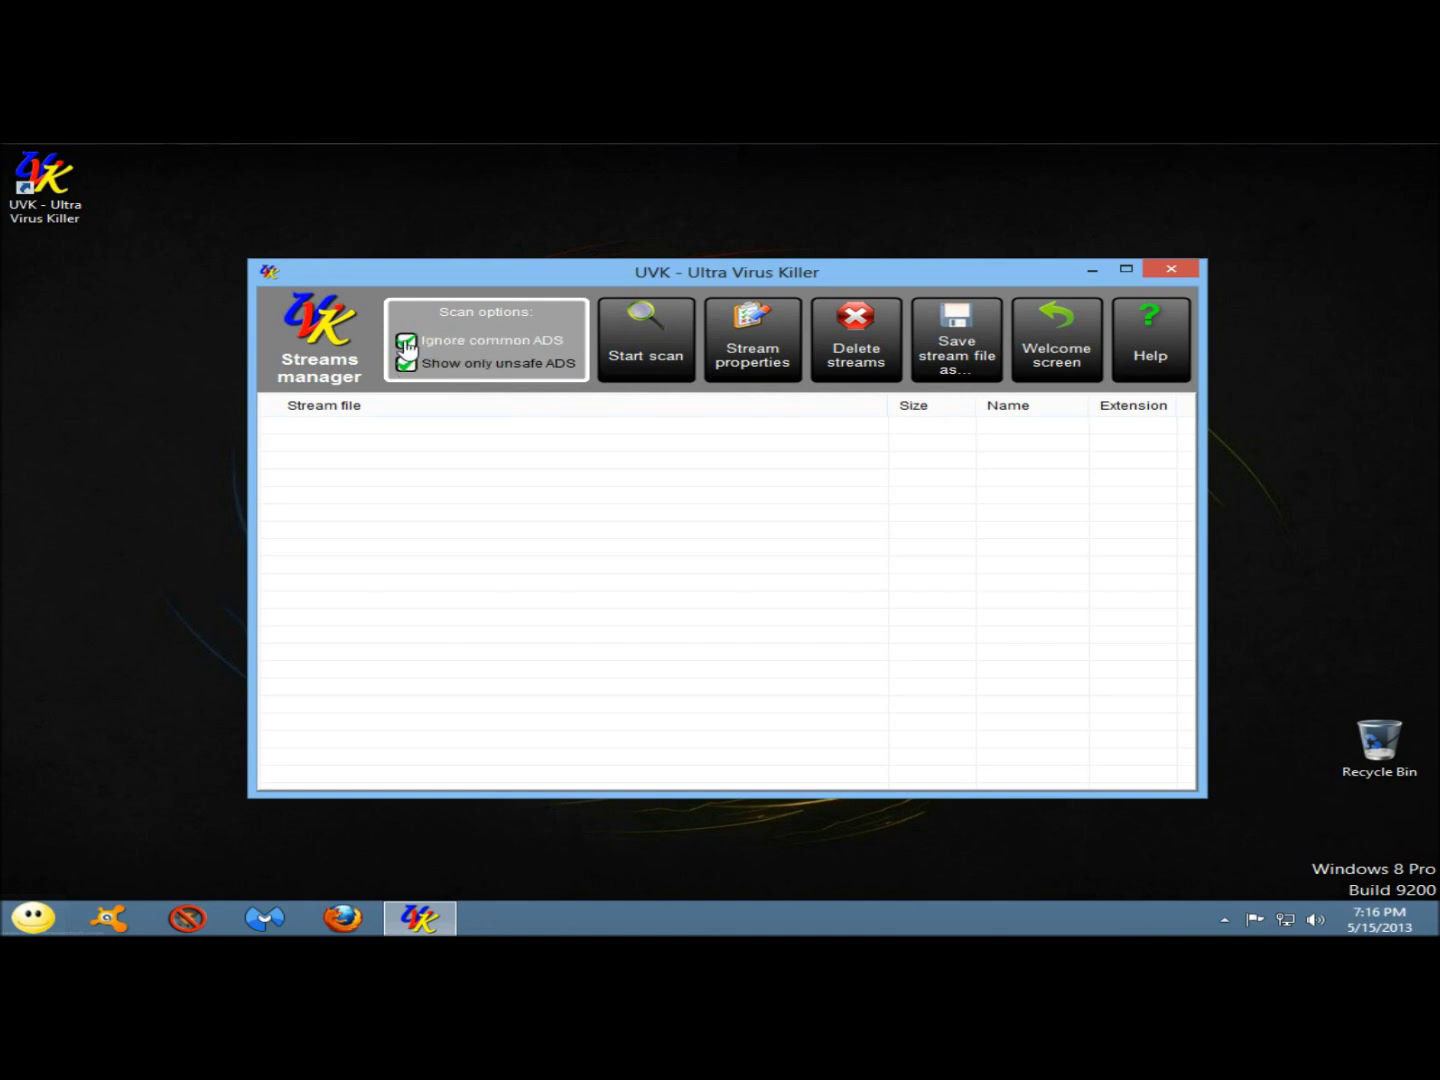
{"action": "left_click", "coordinate": [630, 358]}
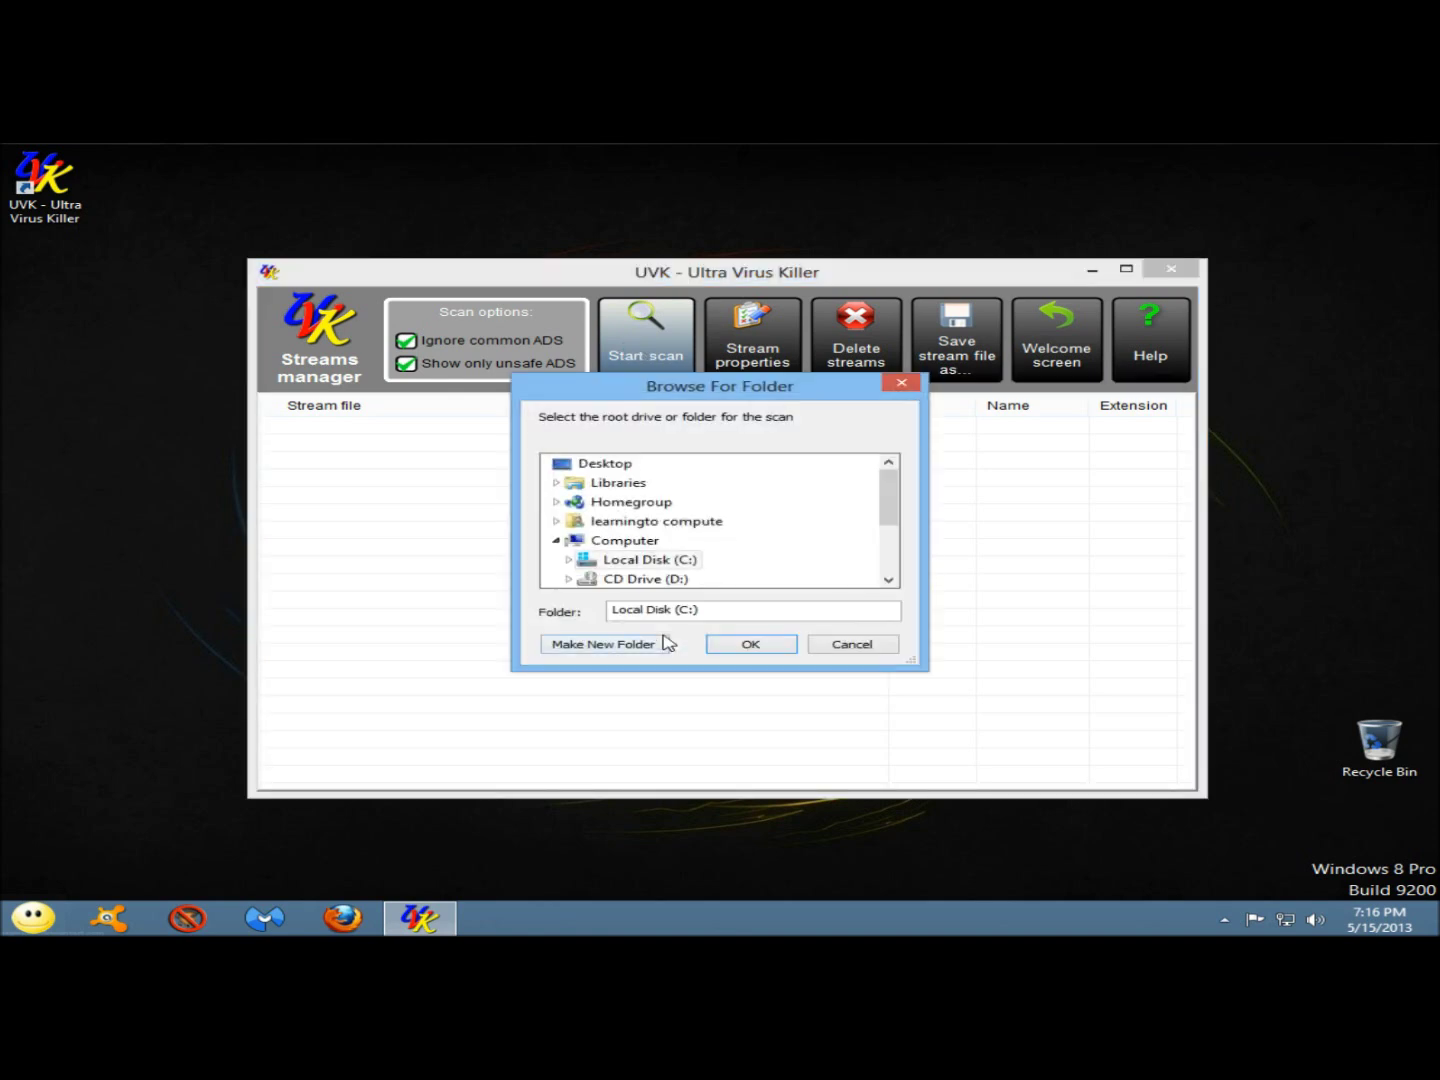
{"action": "double_click", "coordinate": [630, 562]}
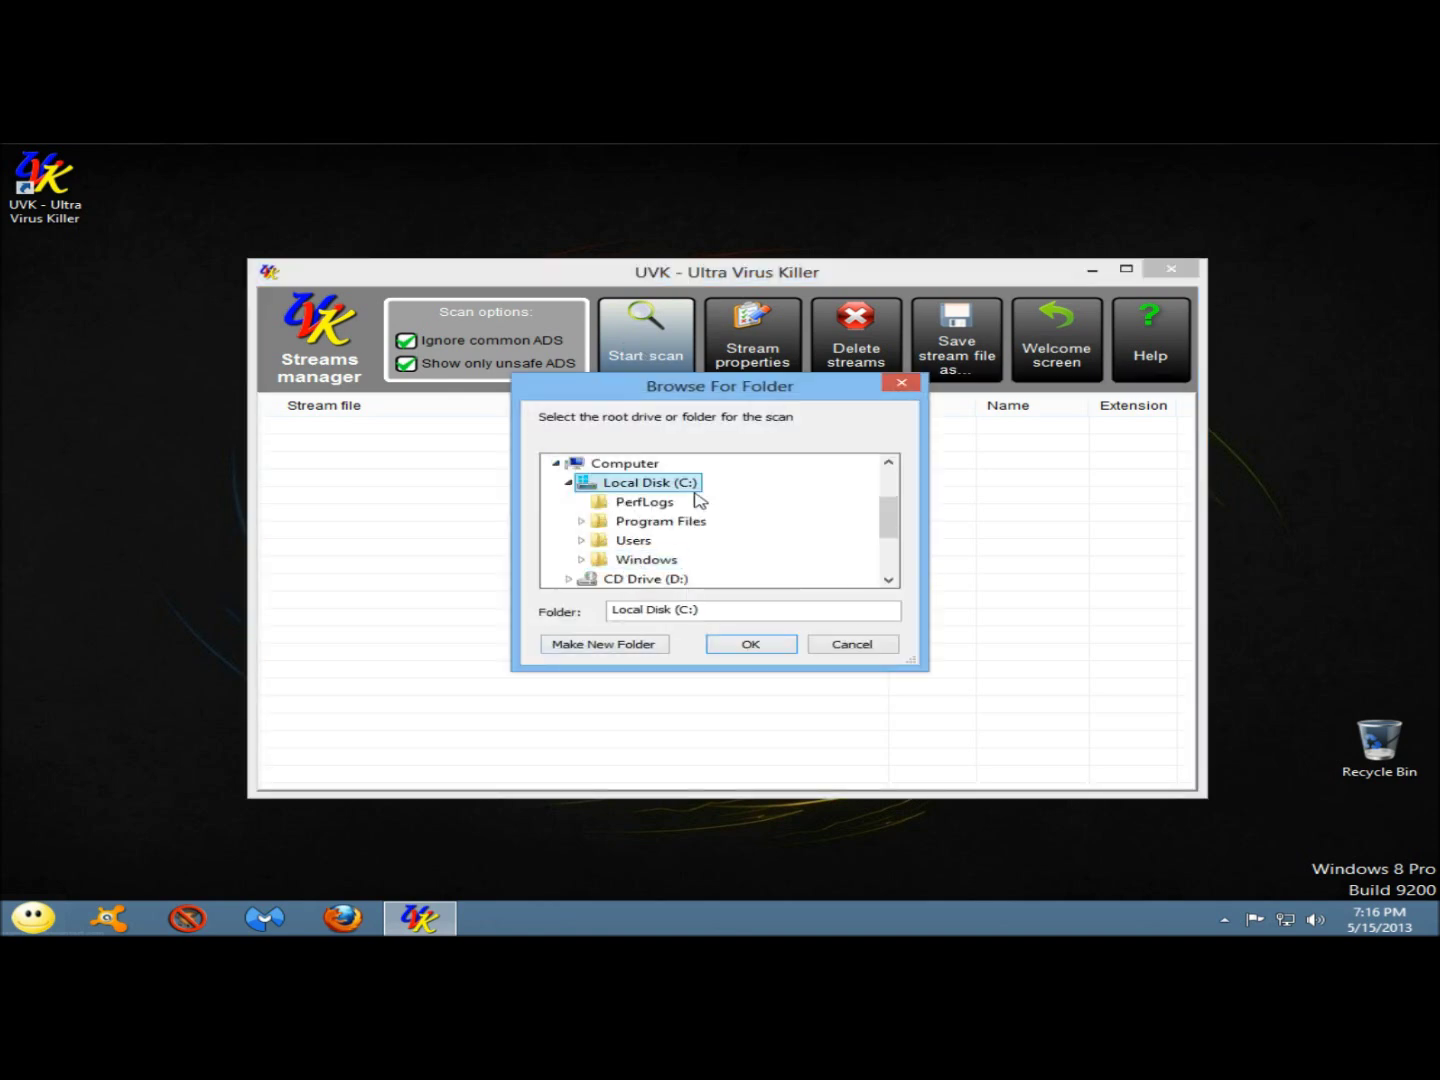
{"action": "left_click", "coordinate": [755, 650]}
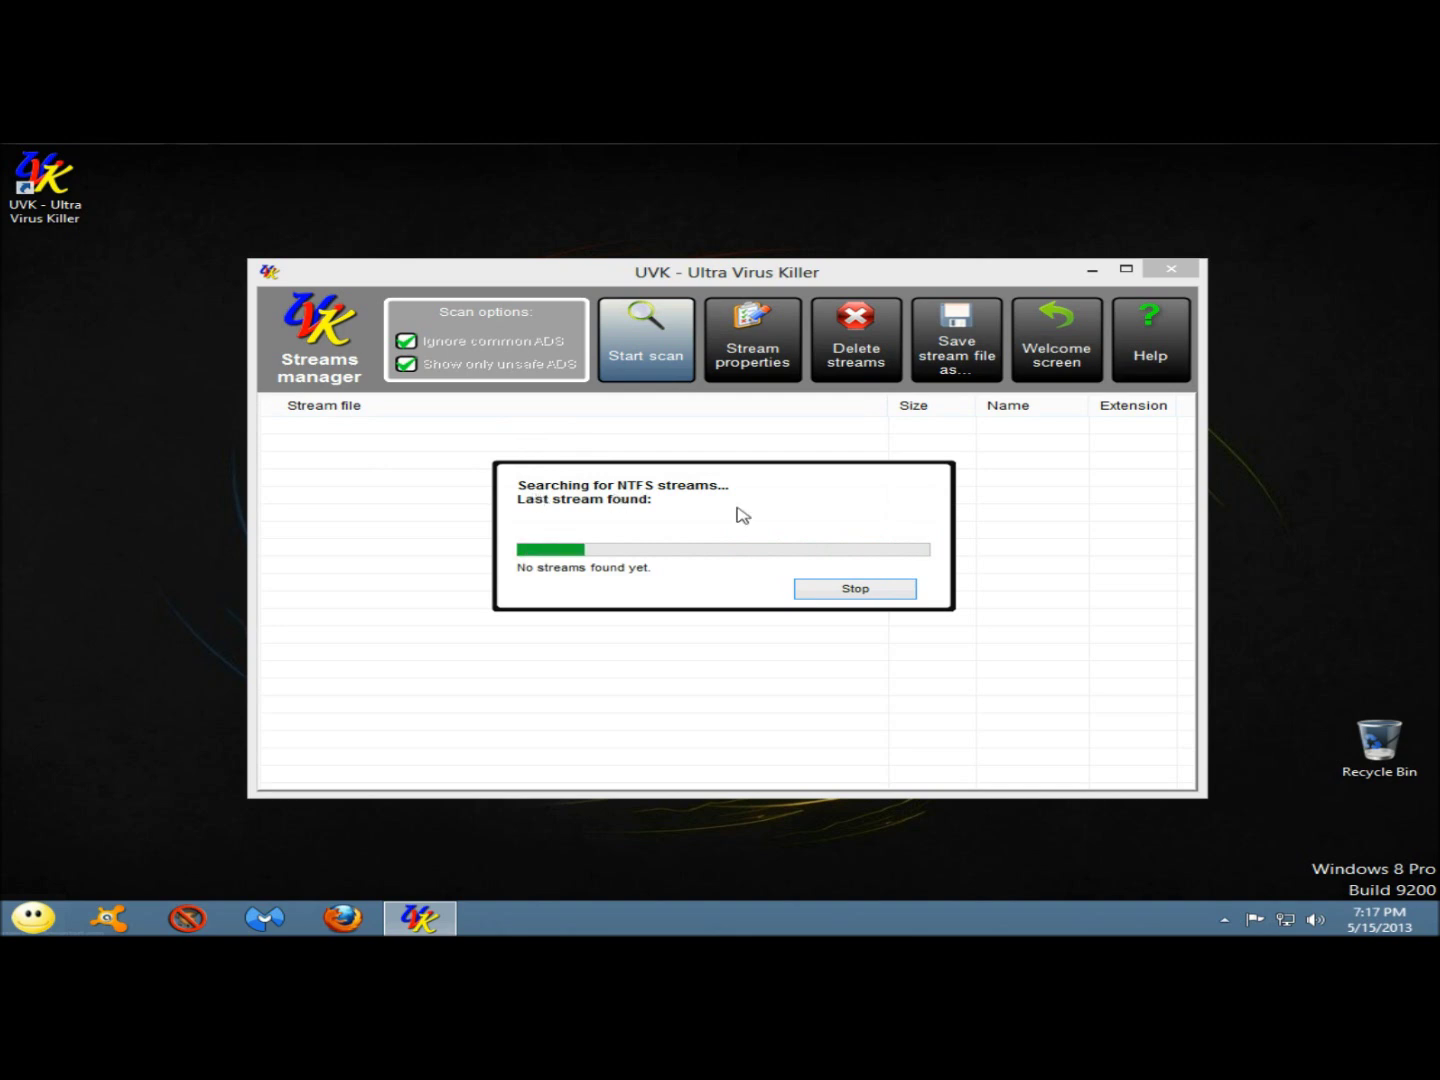
{"action": "left_click", "coordinate": [829, 600]}
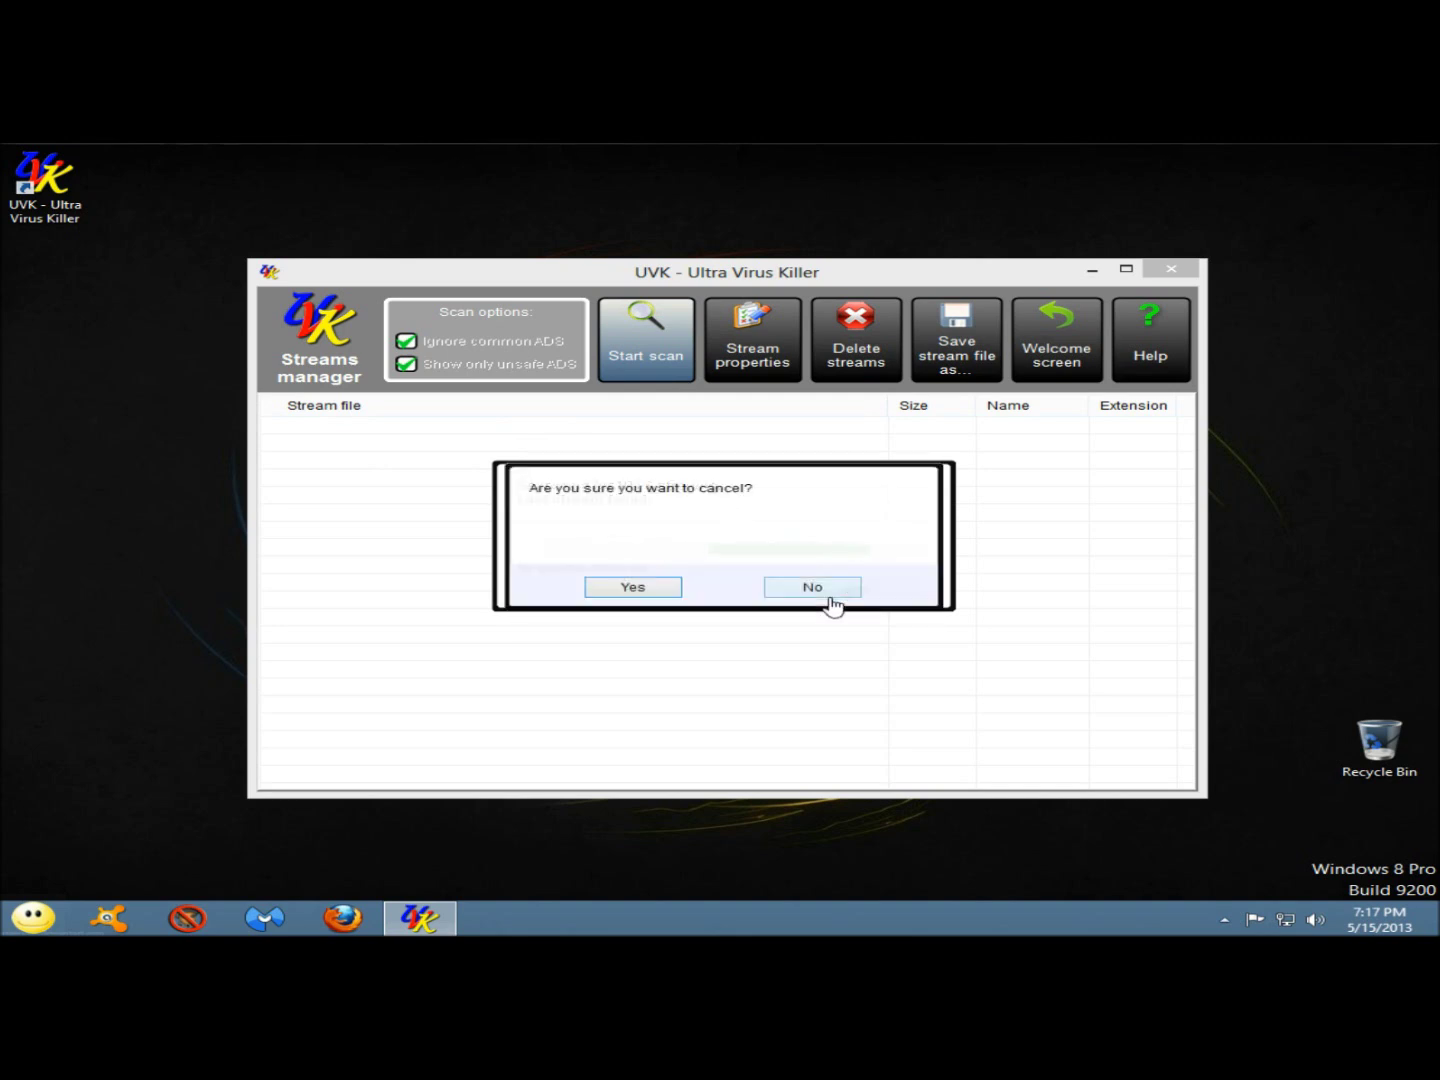
{"action": "left_click", "coordinate": [635, 589]}
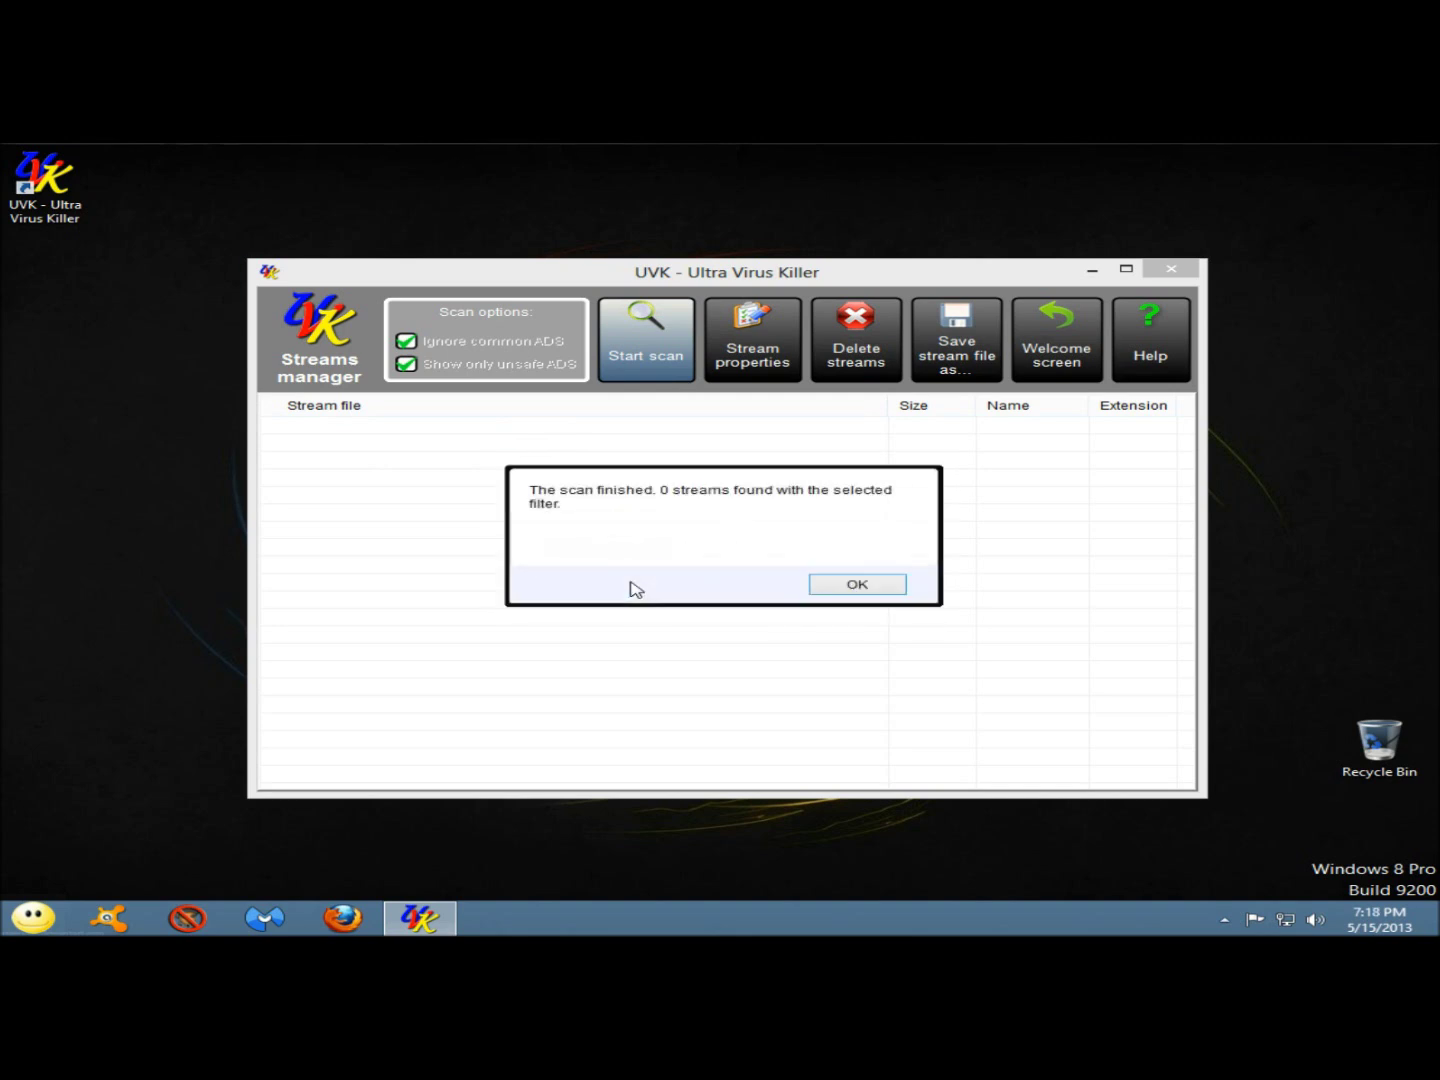
{"action": "key", "text": "Return"}
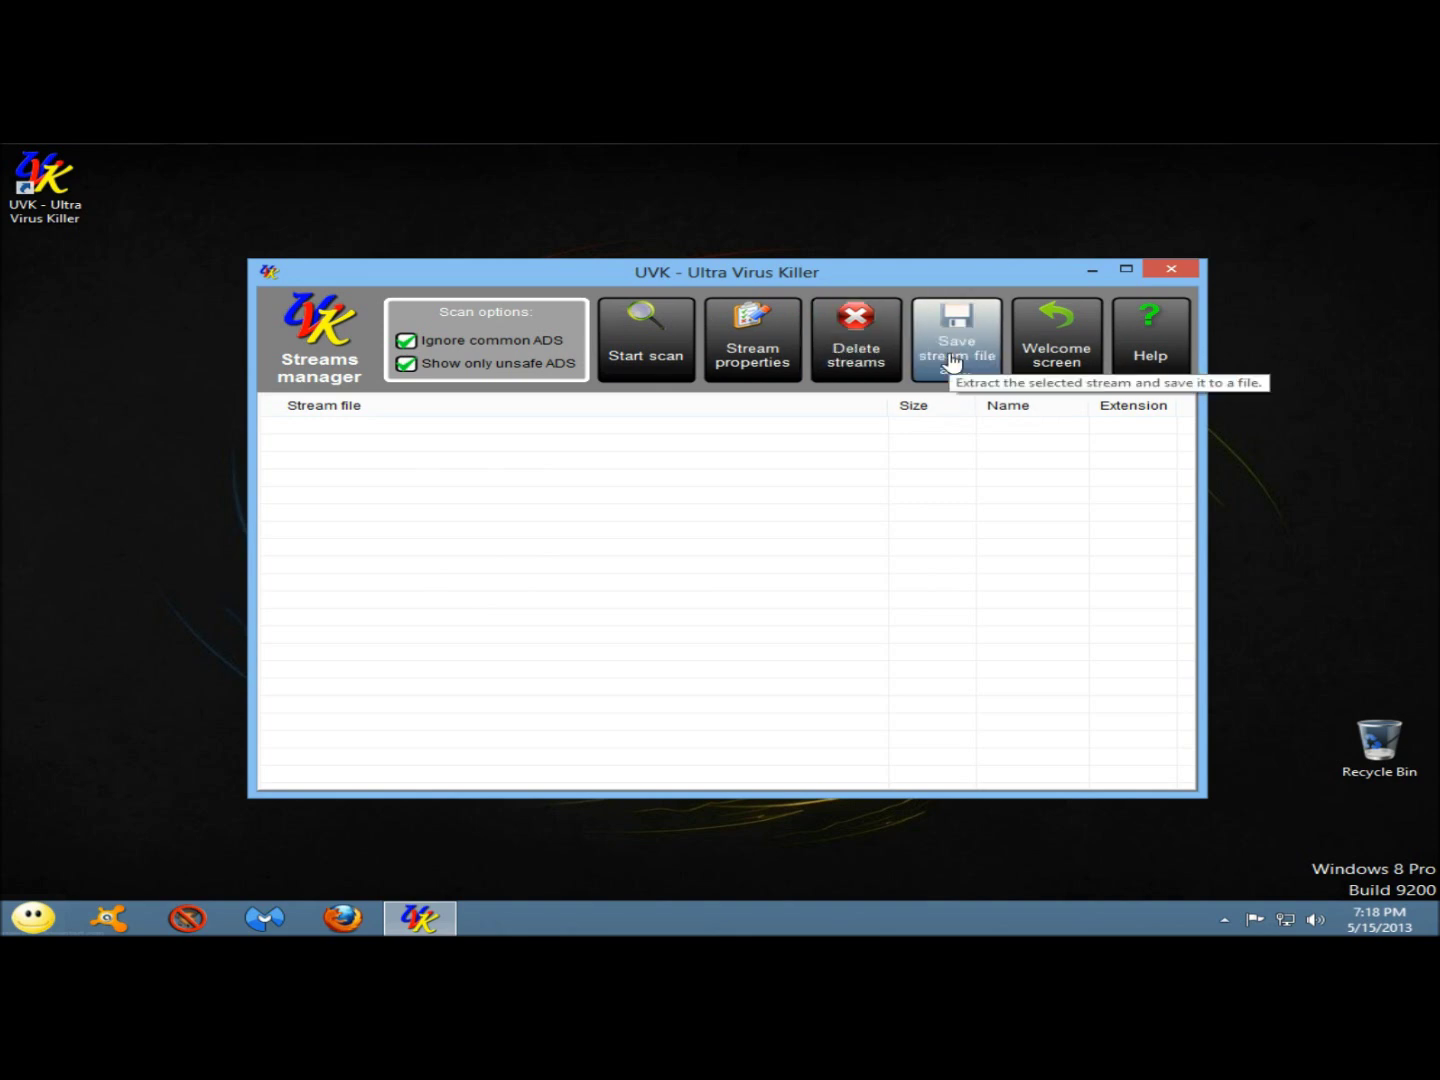
{"action": "left_click", "coordinate": [1052, 354]}
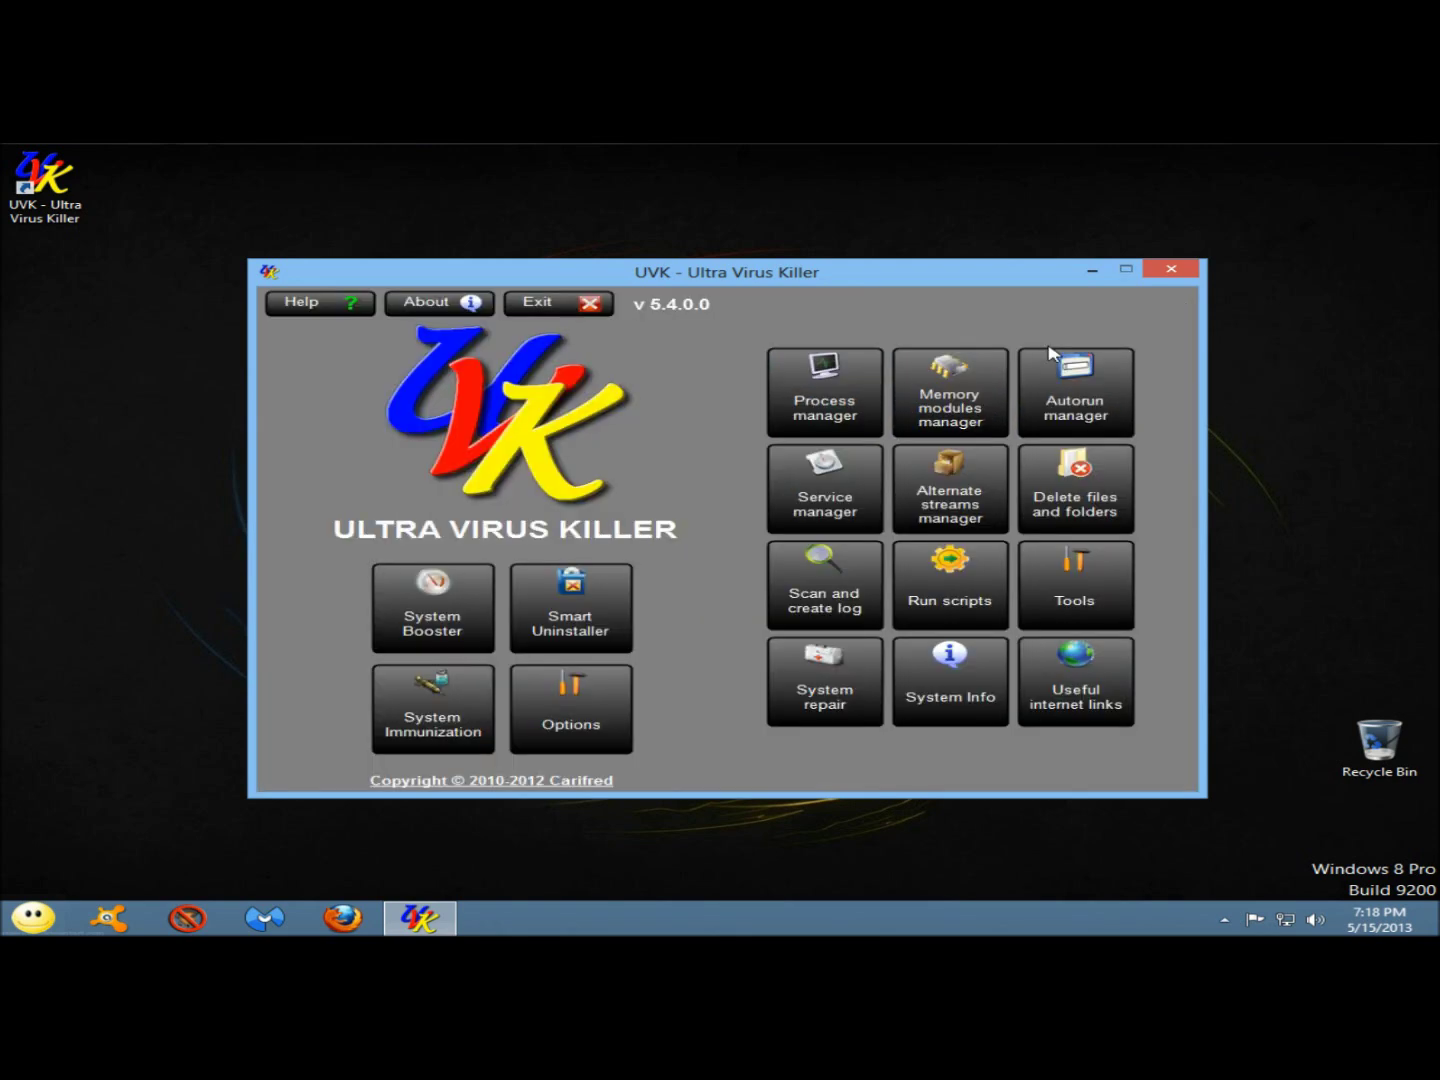
Examine the Delete files and folders section, checking the file pickers for deletion, source and destination without choosing any file.
{"action": "left_click", "coordinate": [1064, 505]}
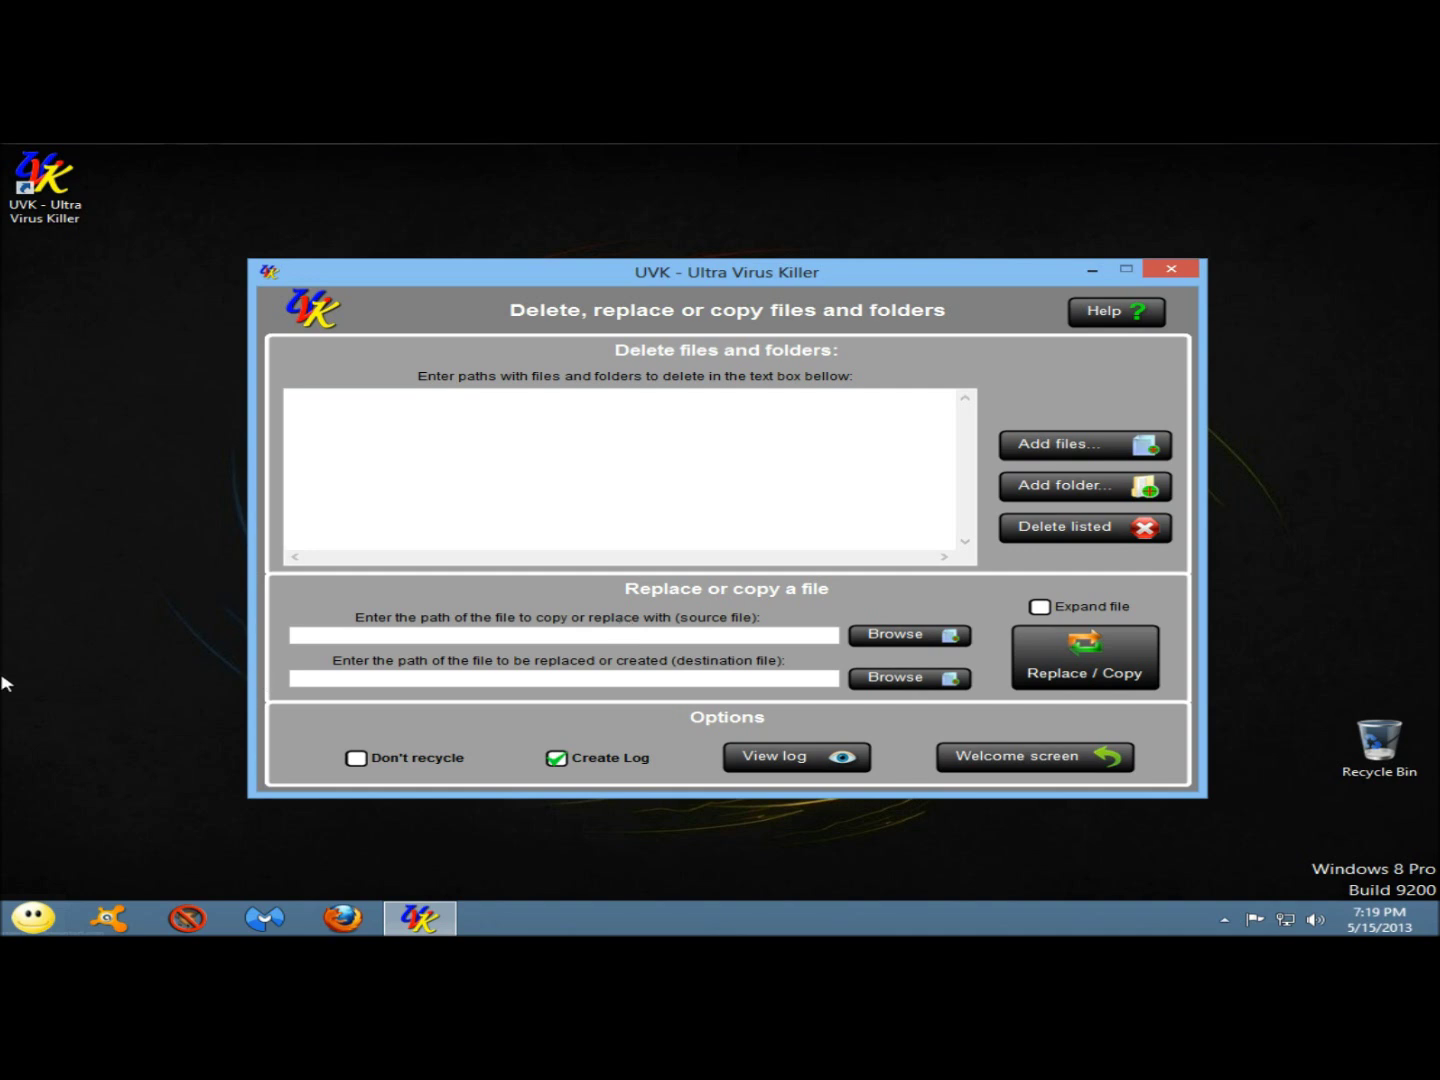
{"action": "left_click", "coordinate": [1027, 447]}
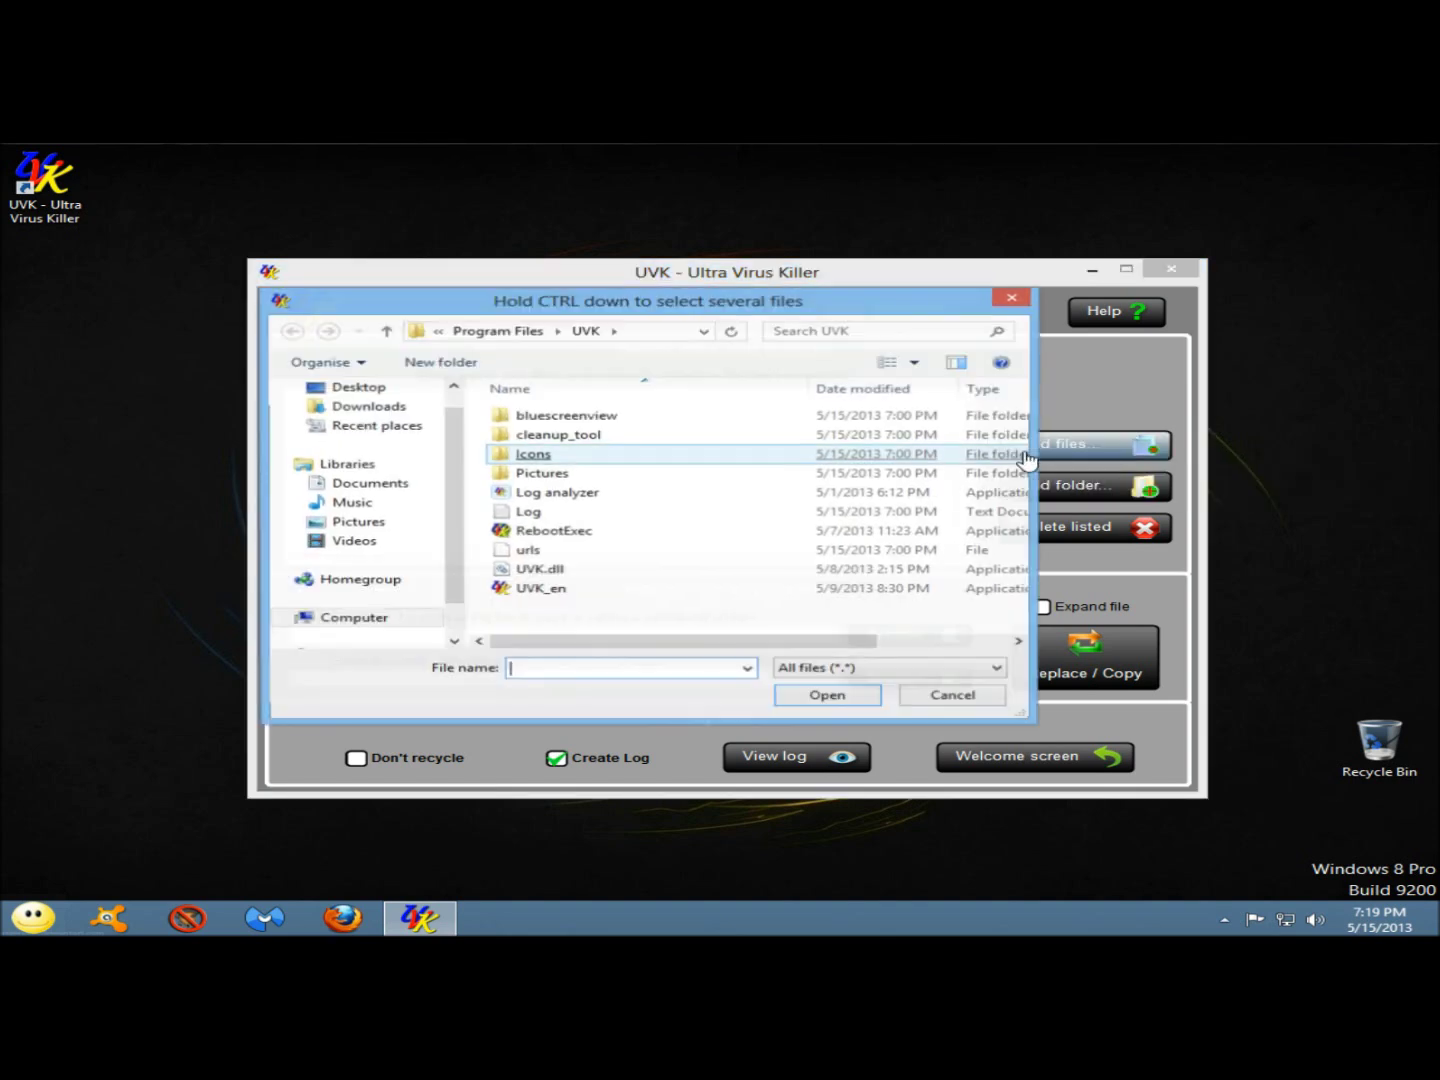
{"action": "left_click", "coordinate": [1013, 297]}
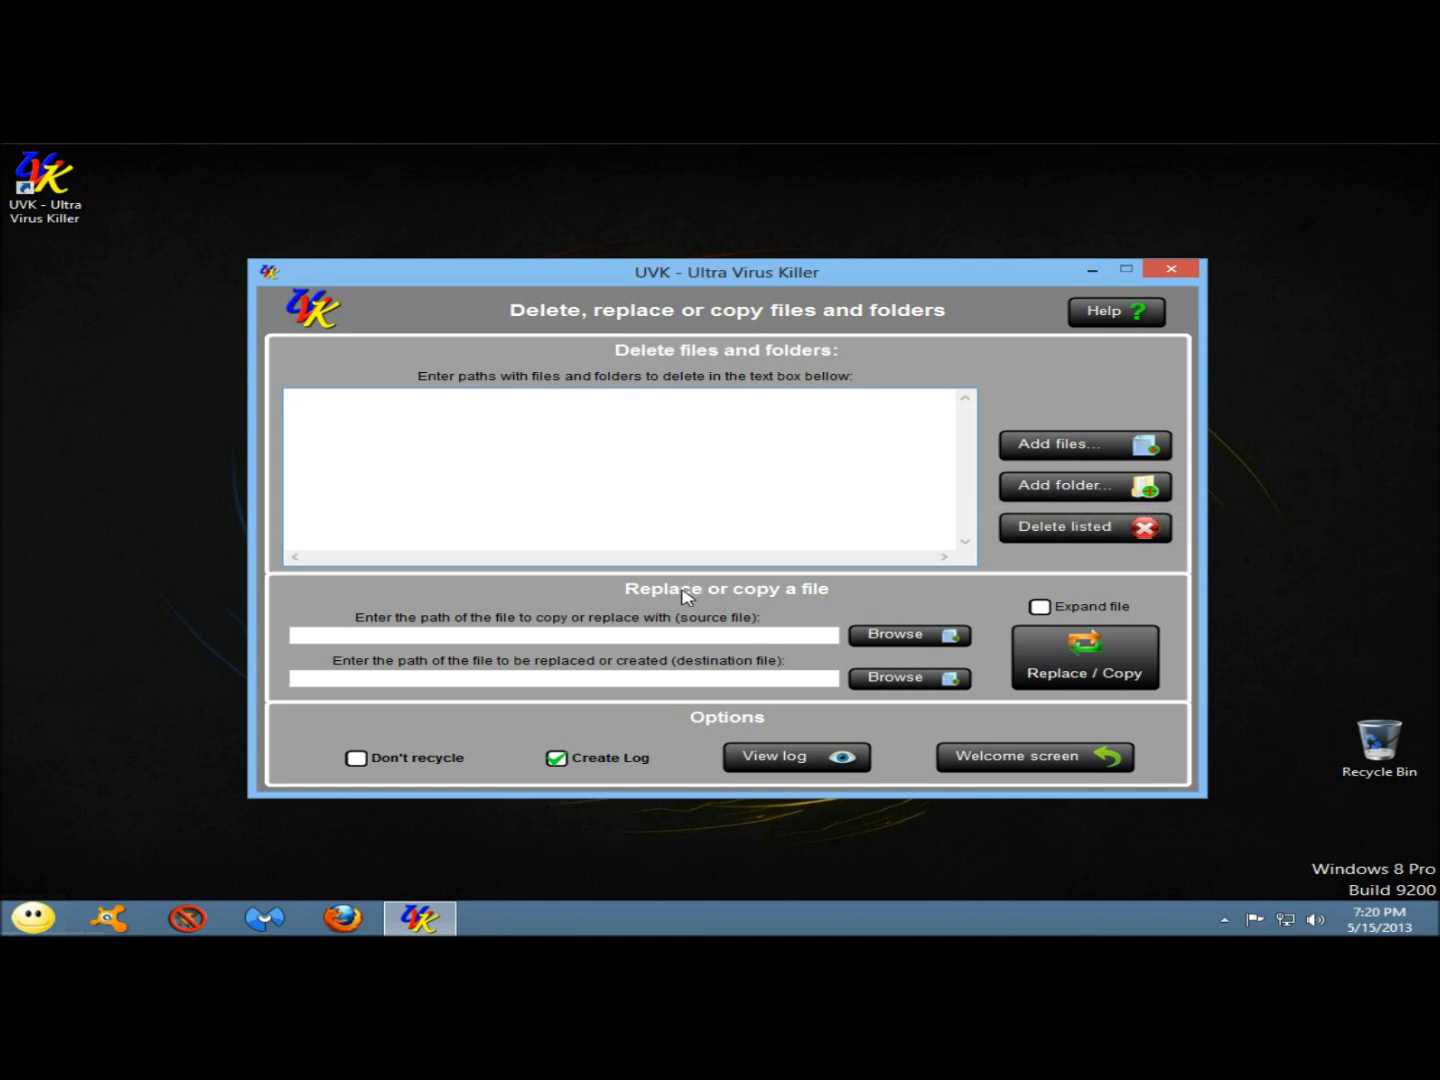
{"action": "left_click", "coordinate": [880, 640]}
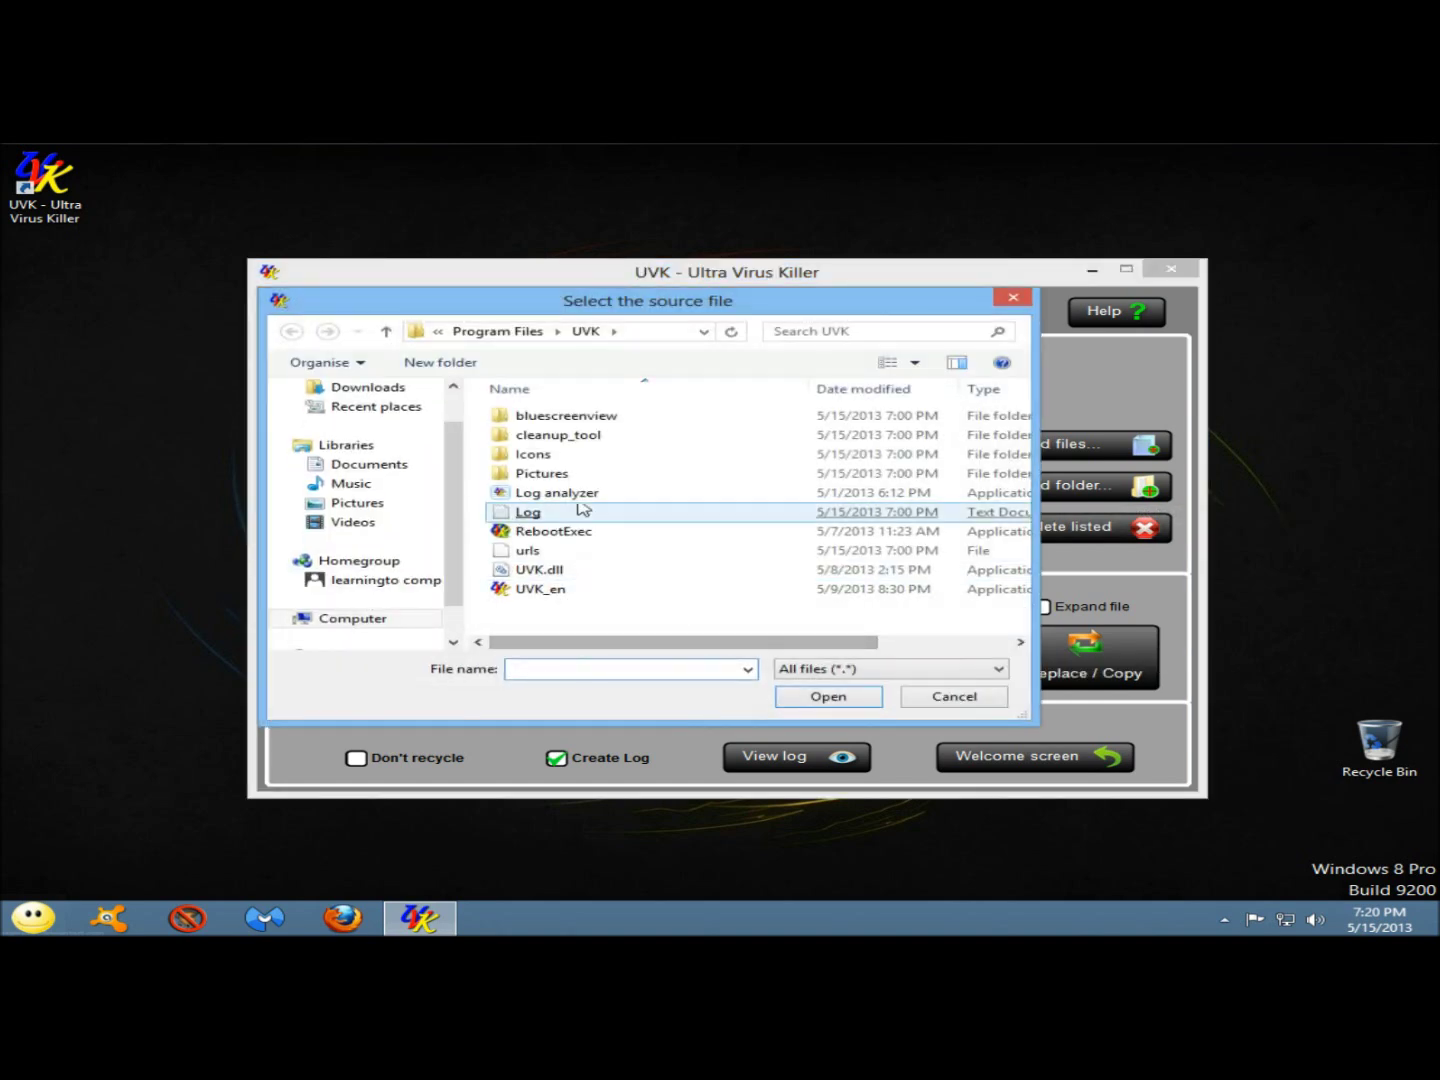
{"action": "left_click", "coordinate": [950, 697]}
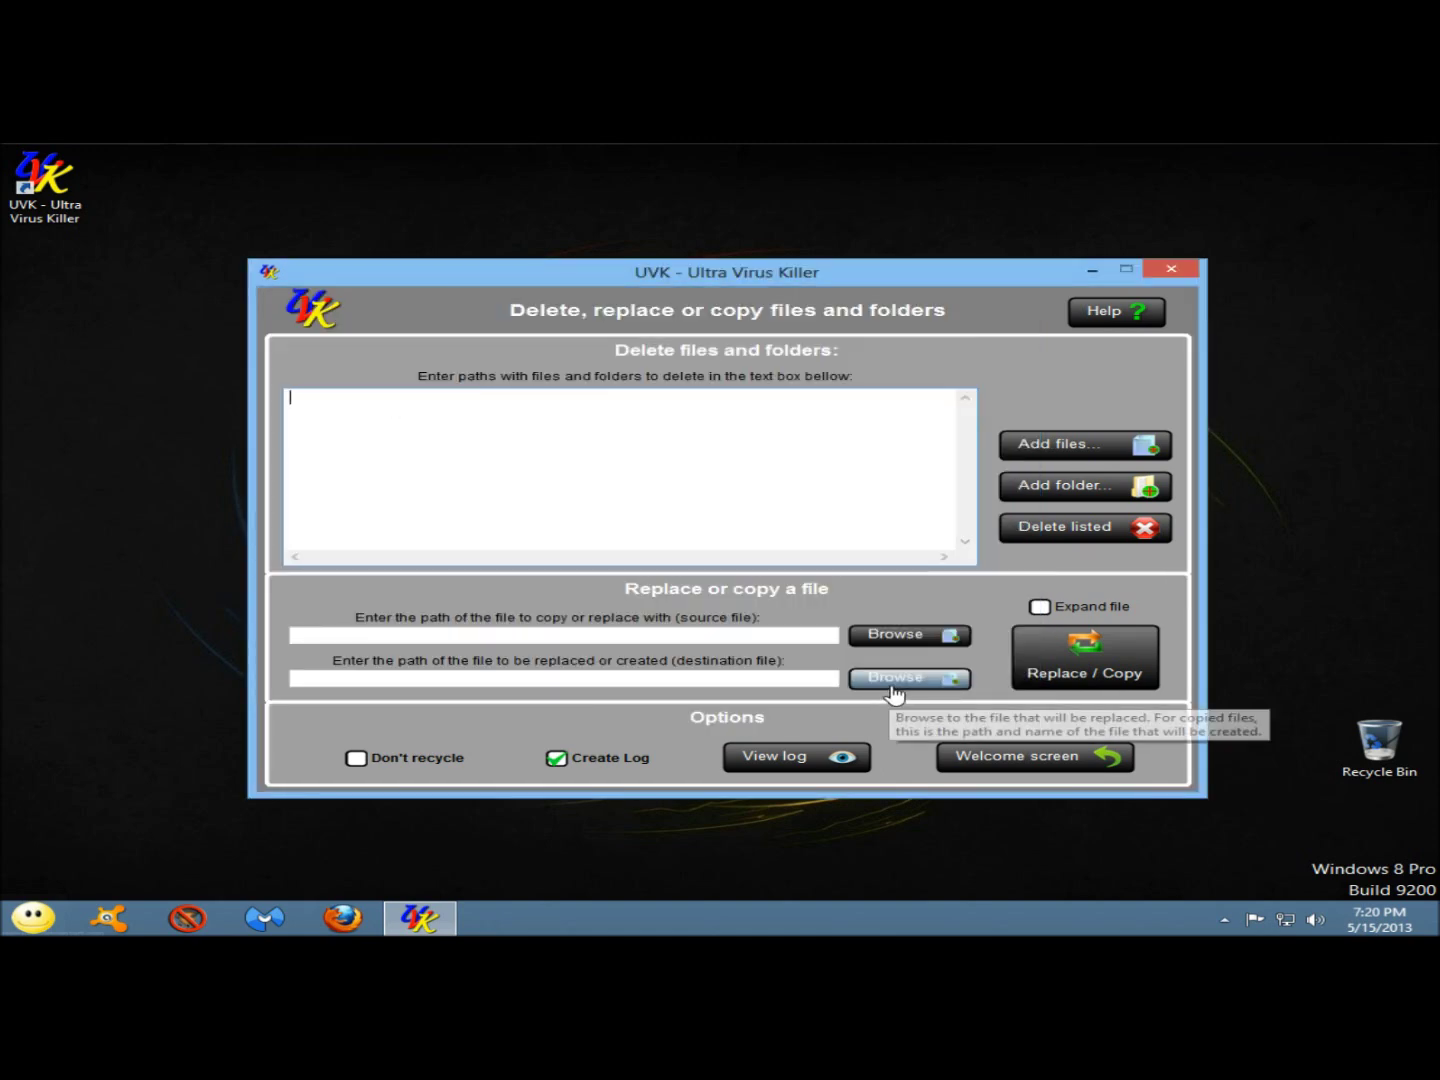
{"action": "left_click", "coordinate": [895, 688]}
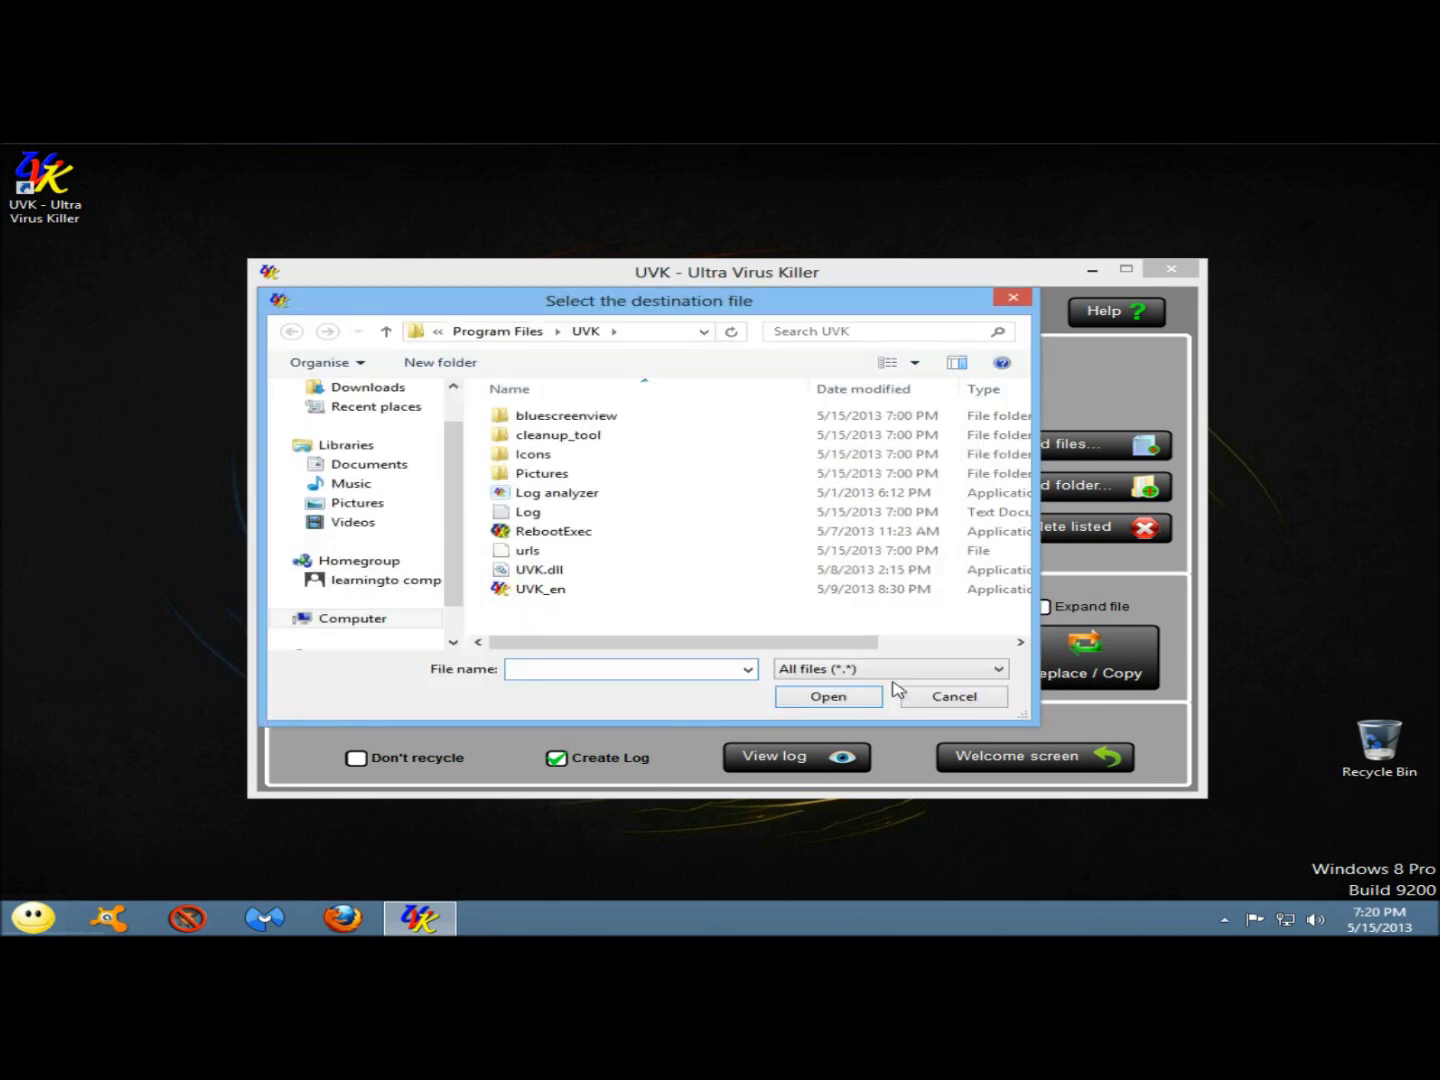
{"action": "left_click", "coordinate": [923, 700]}
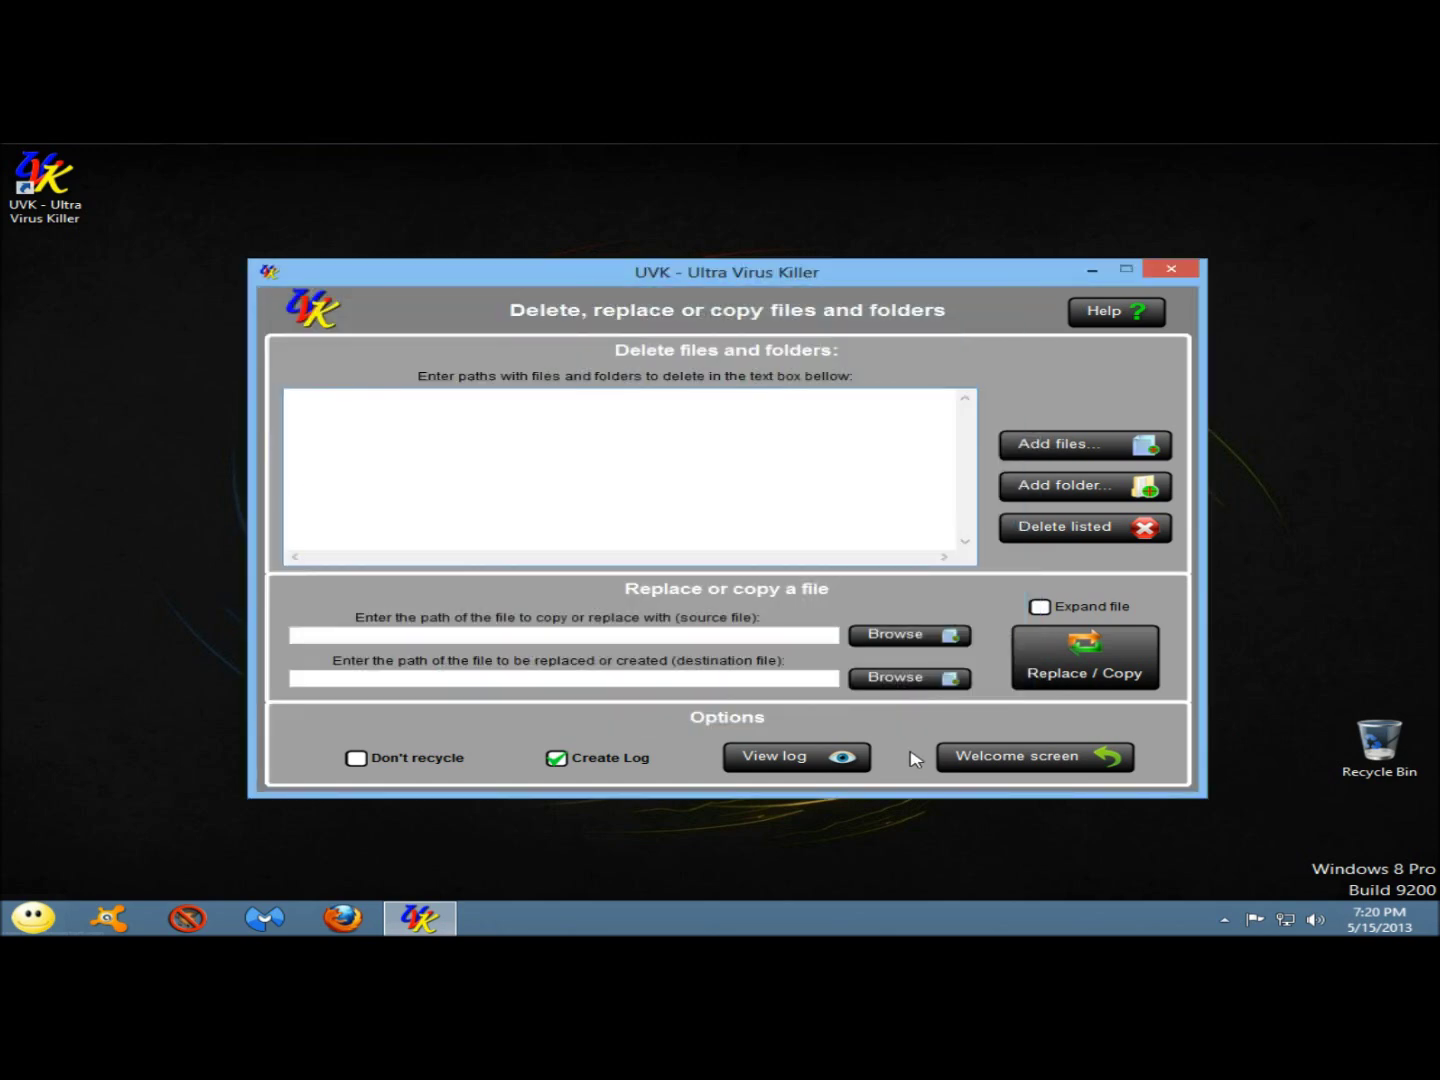
Leave the file deletion section, examine the Scan and create log options, and return to the welcome screen.
{"action": "left_click", "coordinate": [1012, 765]}
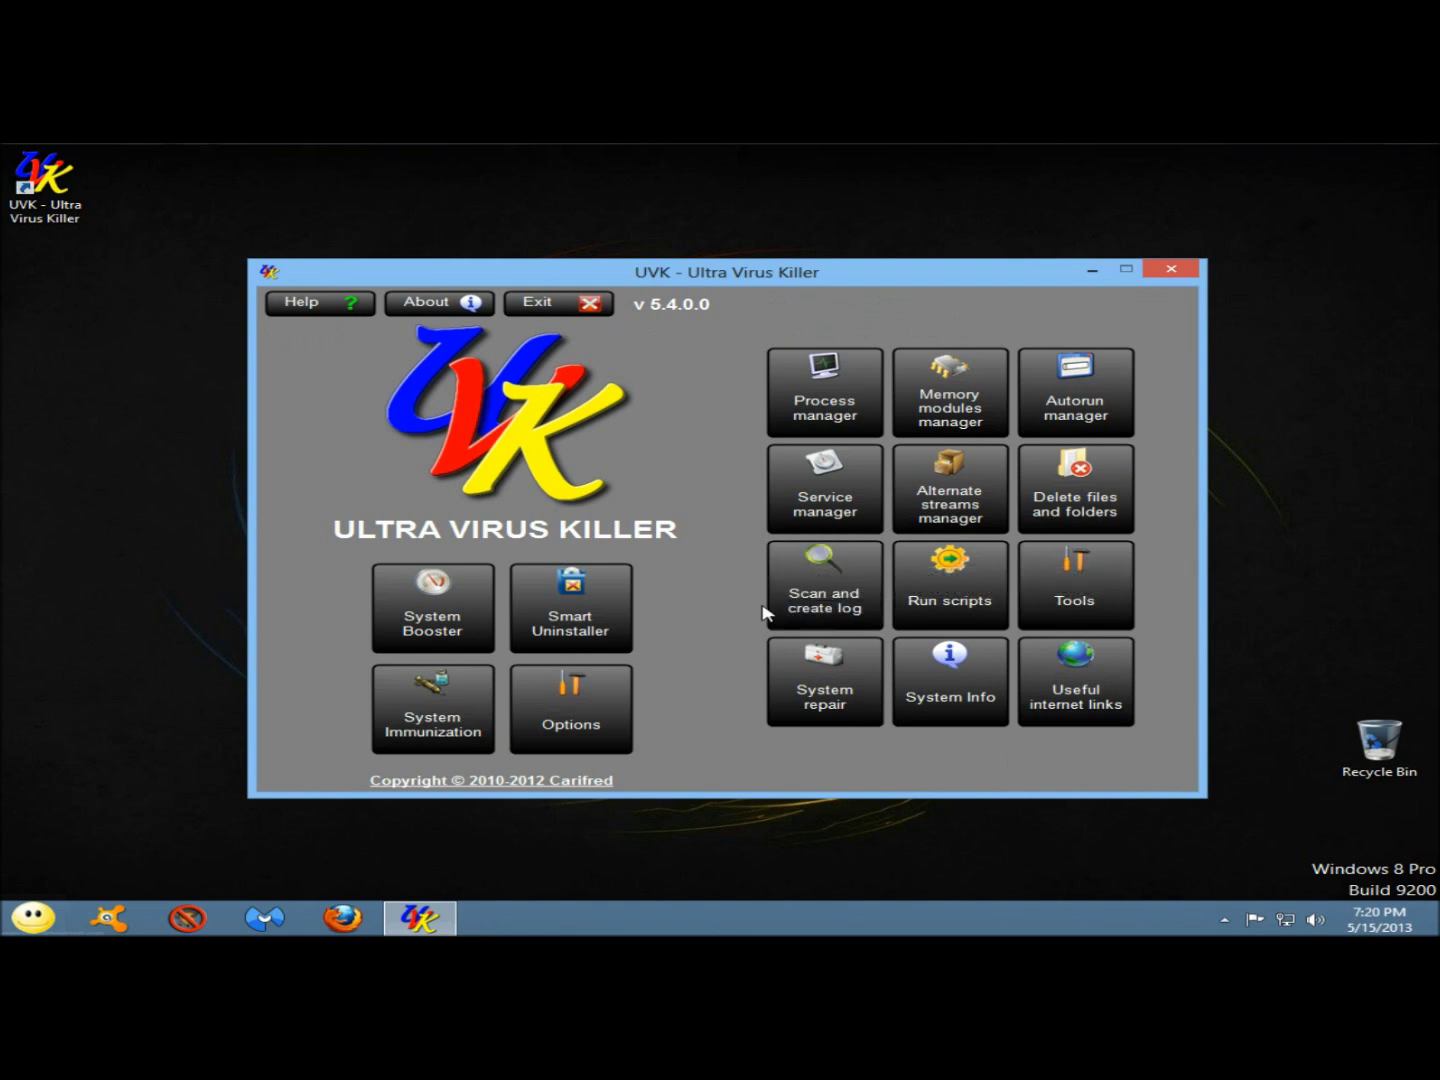
{"action": "left_click", "coordinate": [828, 605]}
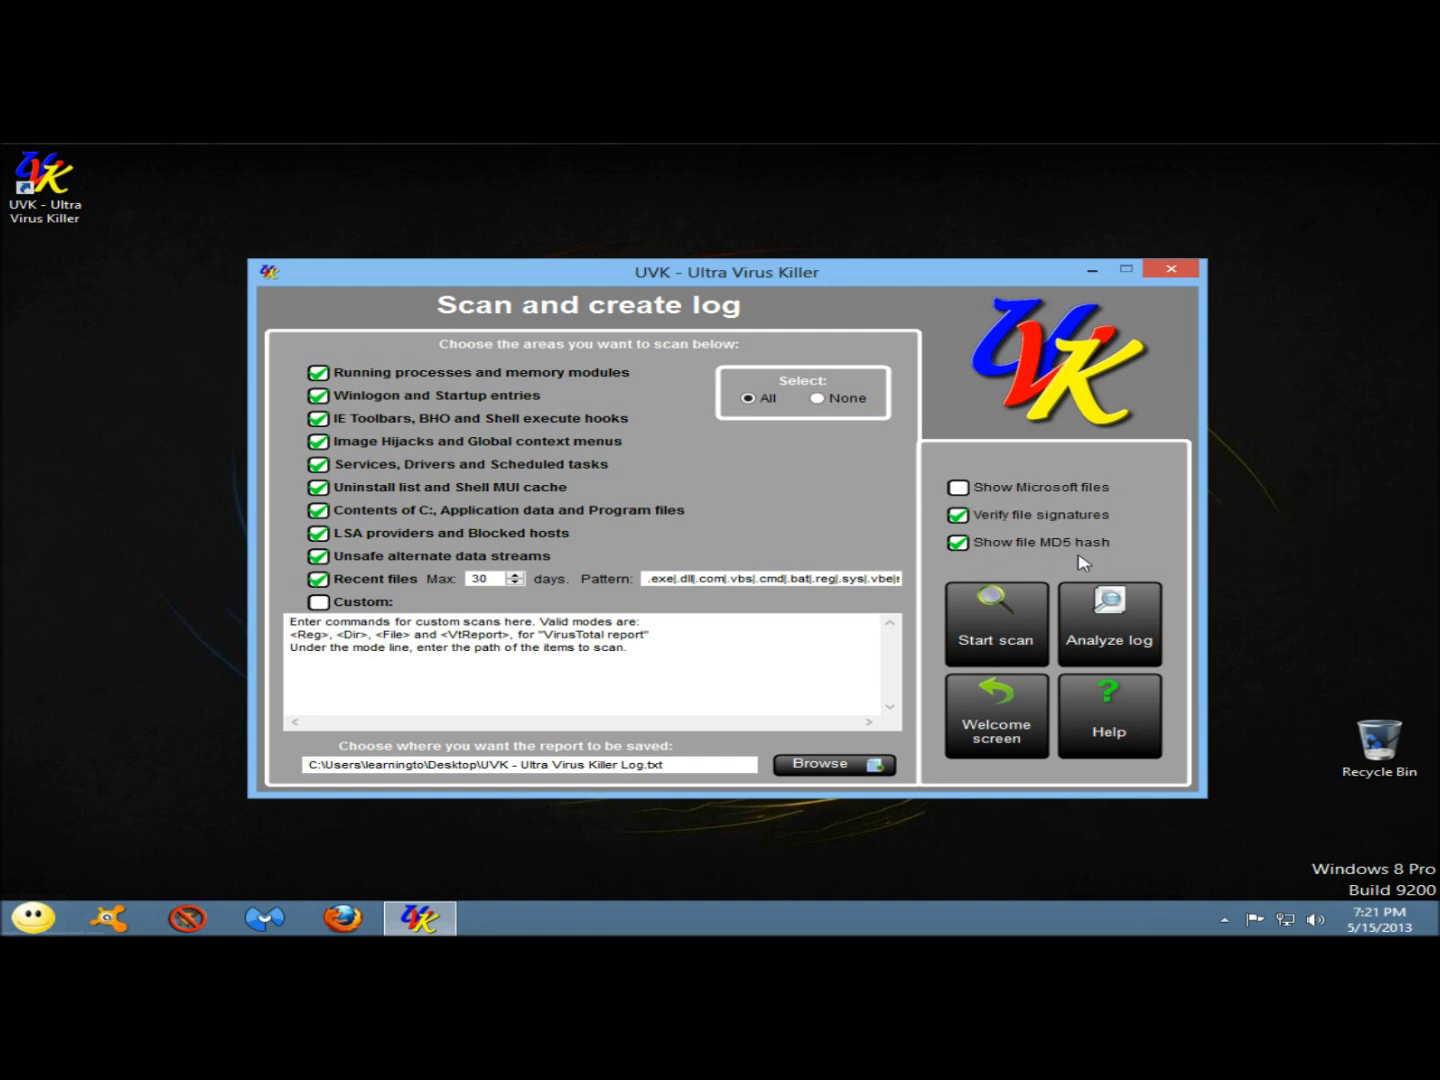
{"action": "left_click", "coordinate": [967, 734]}
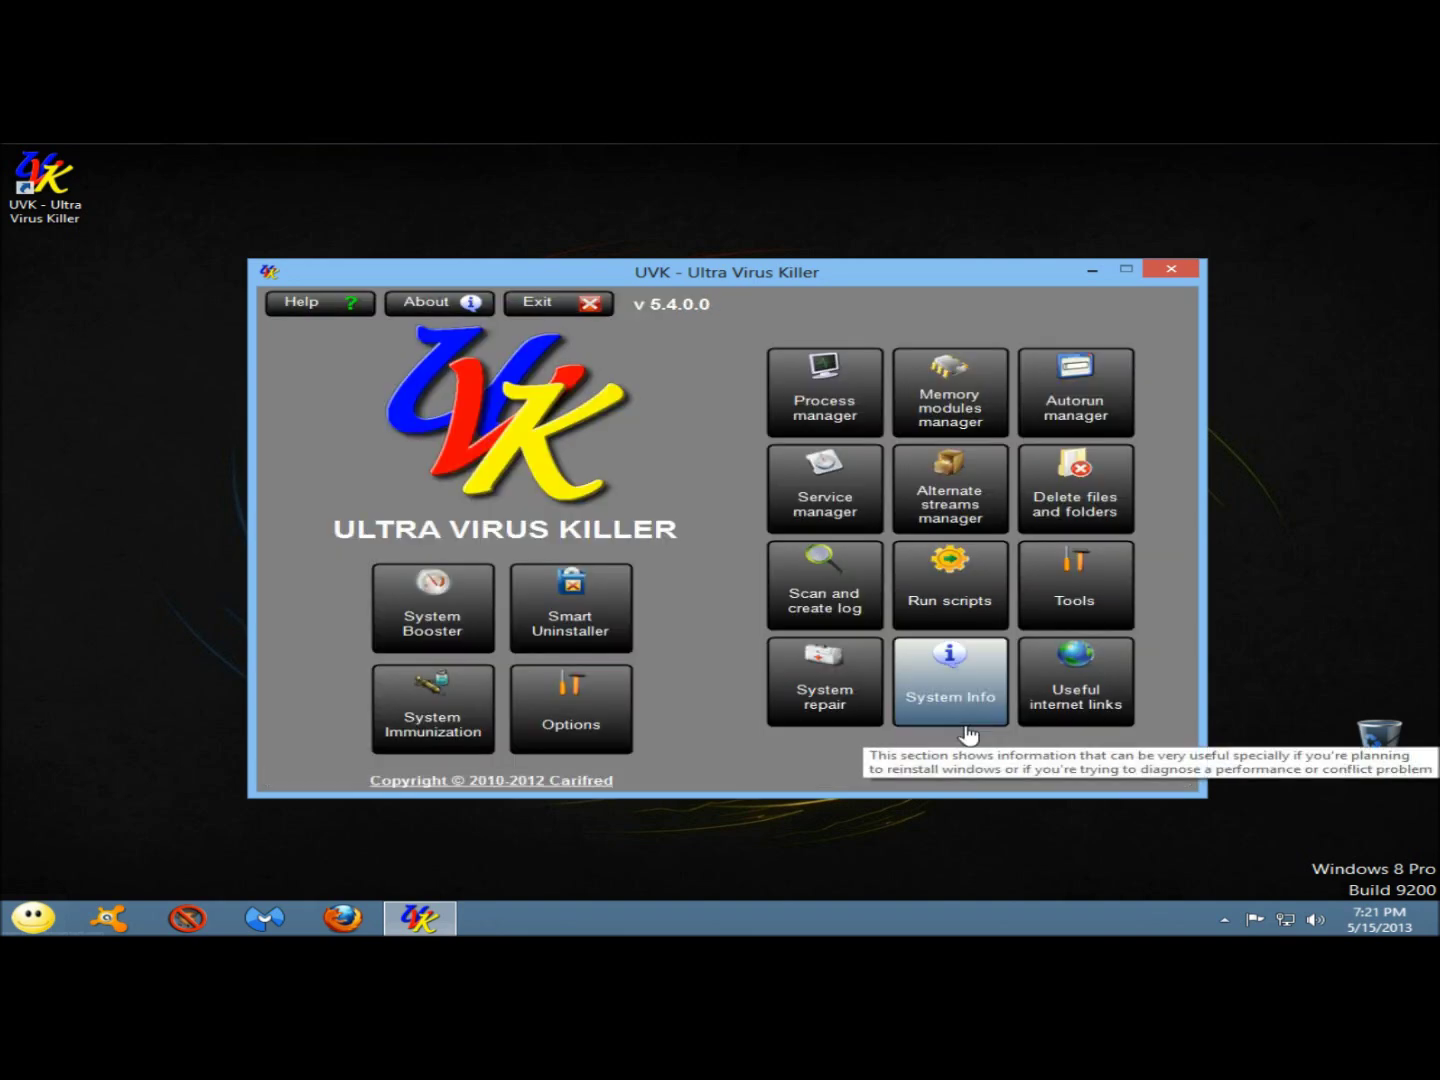
Insert the full system repair script in the Run scripts section and remove its <ResetHostsAndDns> command line.
{"action": "left_click", "coordinate": [918, 575]}
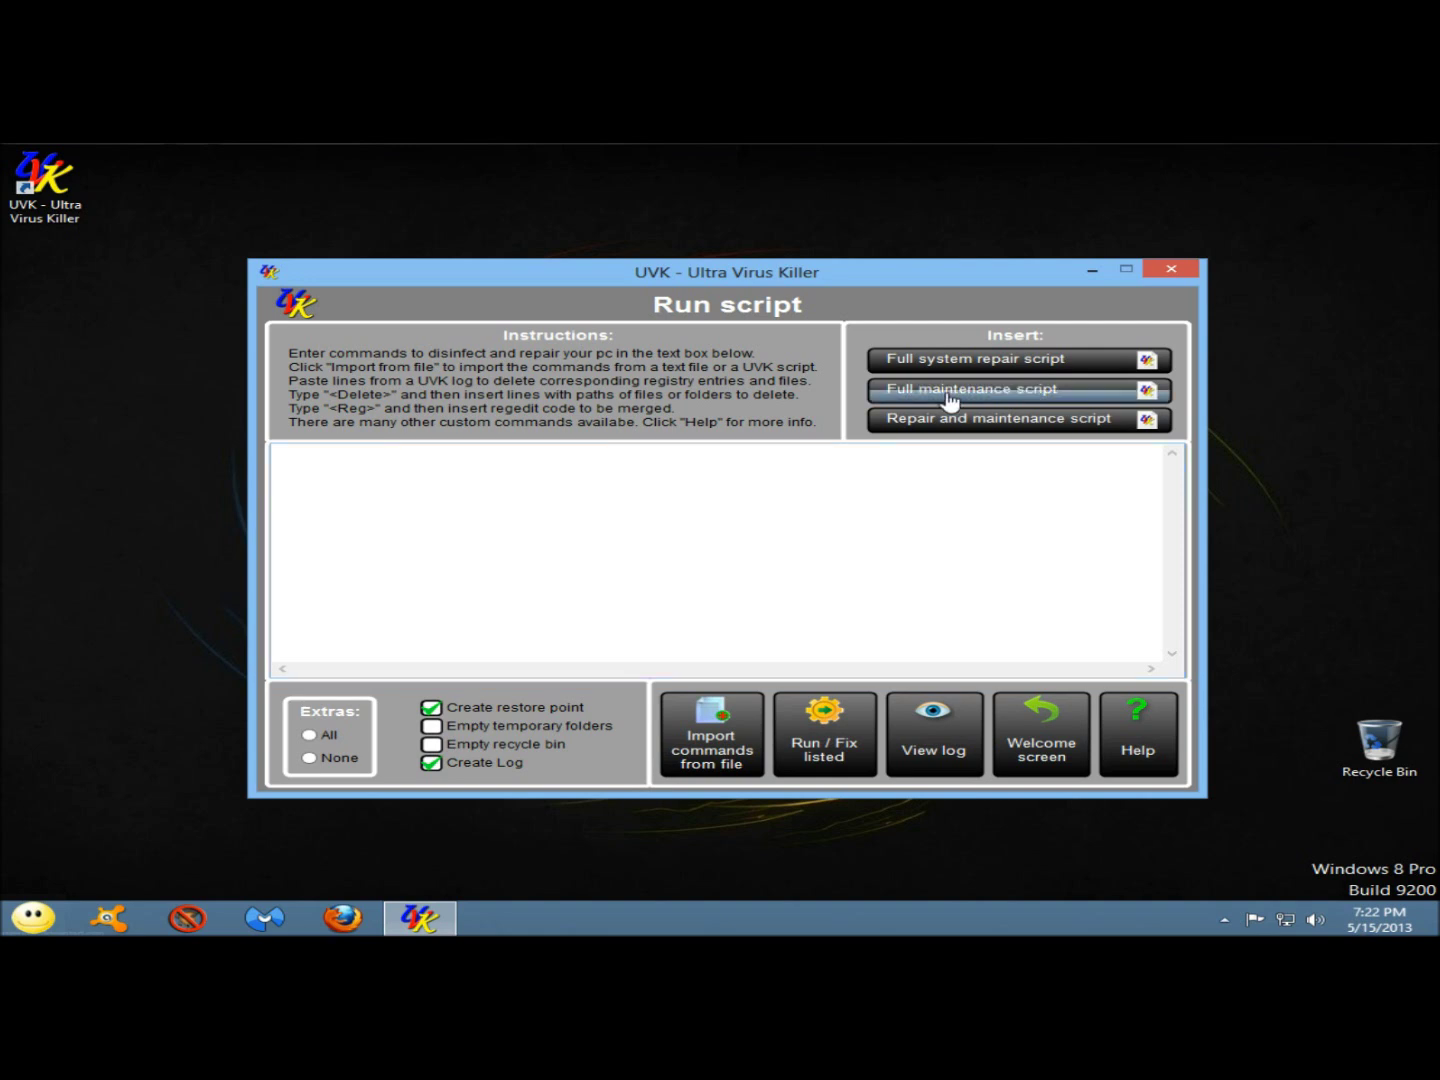
{"action": "left_click", "coordinate": [979, 368]}
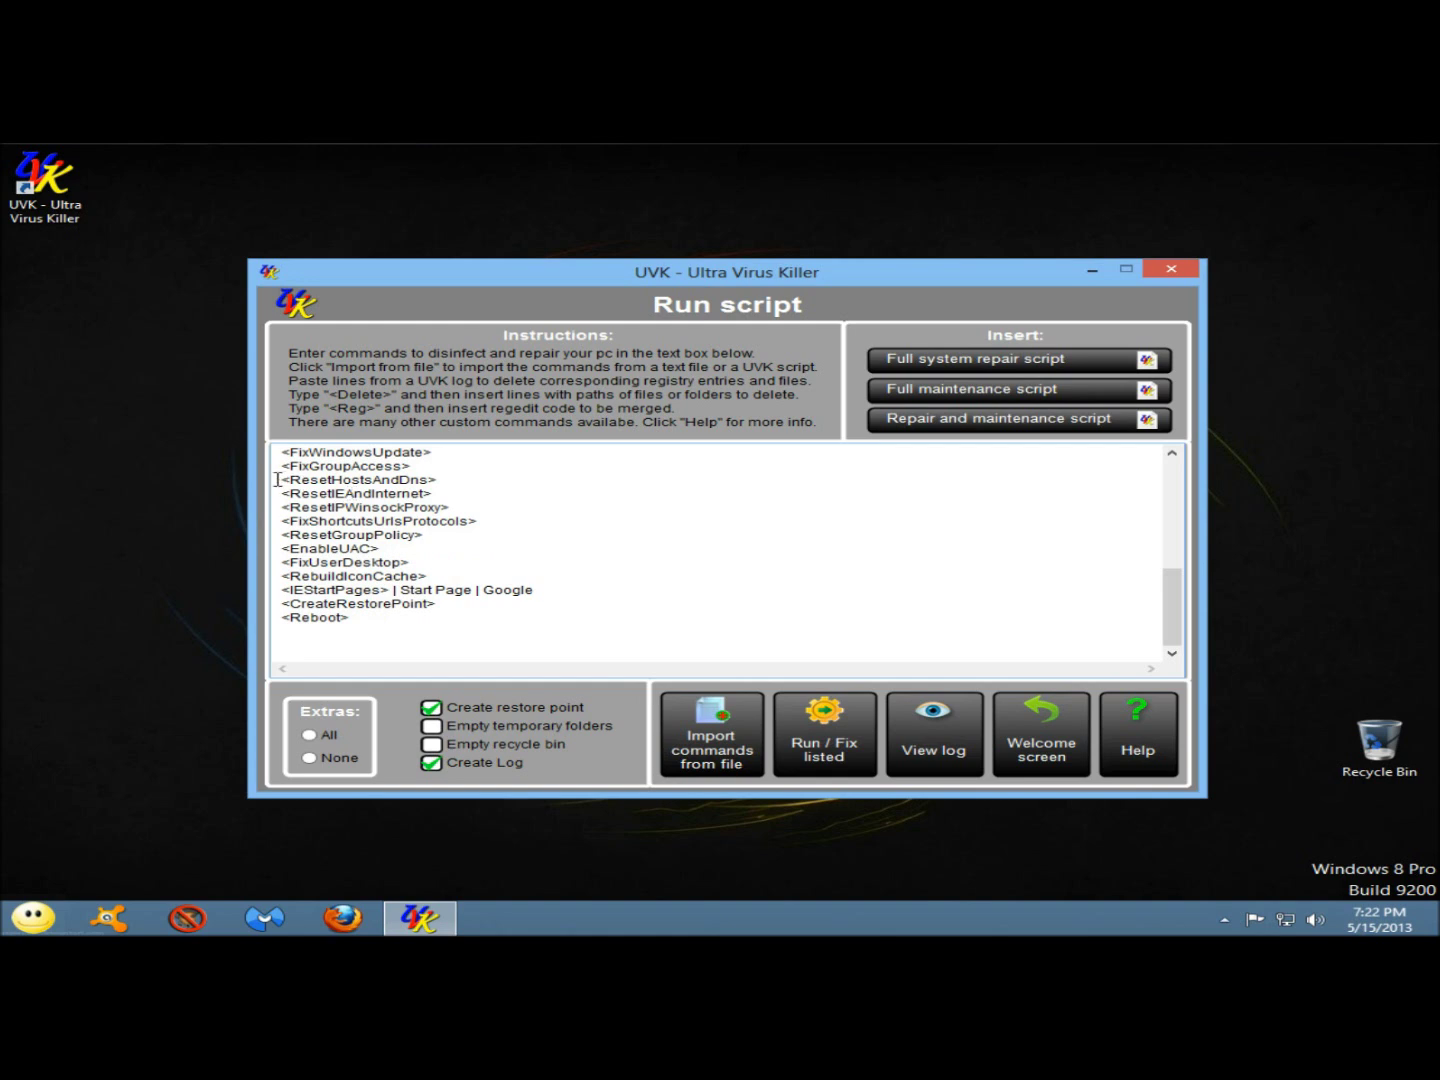
{"action": "left_click_drag", "start_coordinate": [283, 479], "coordinate": [448, 482]}
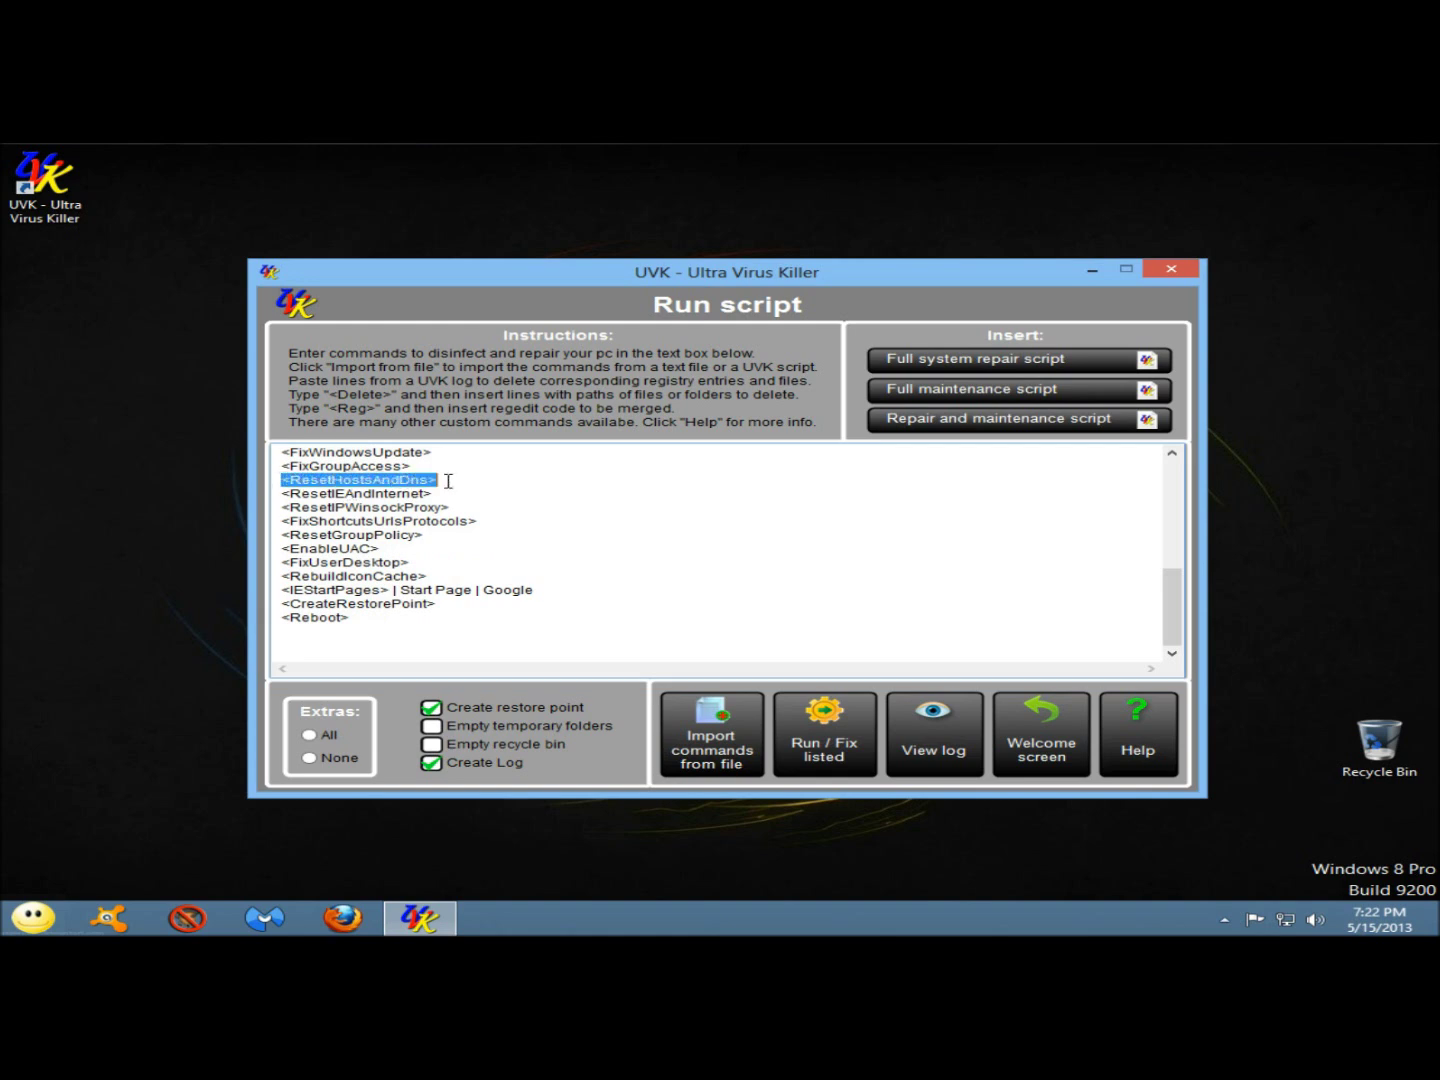
{"action": "key", "text": "Delete"}
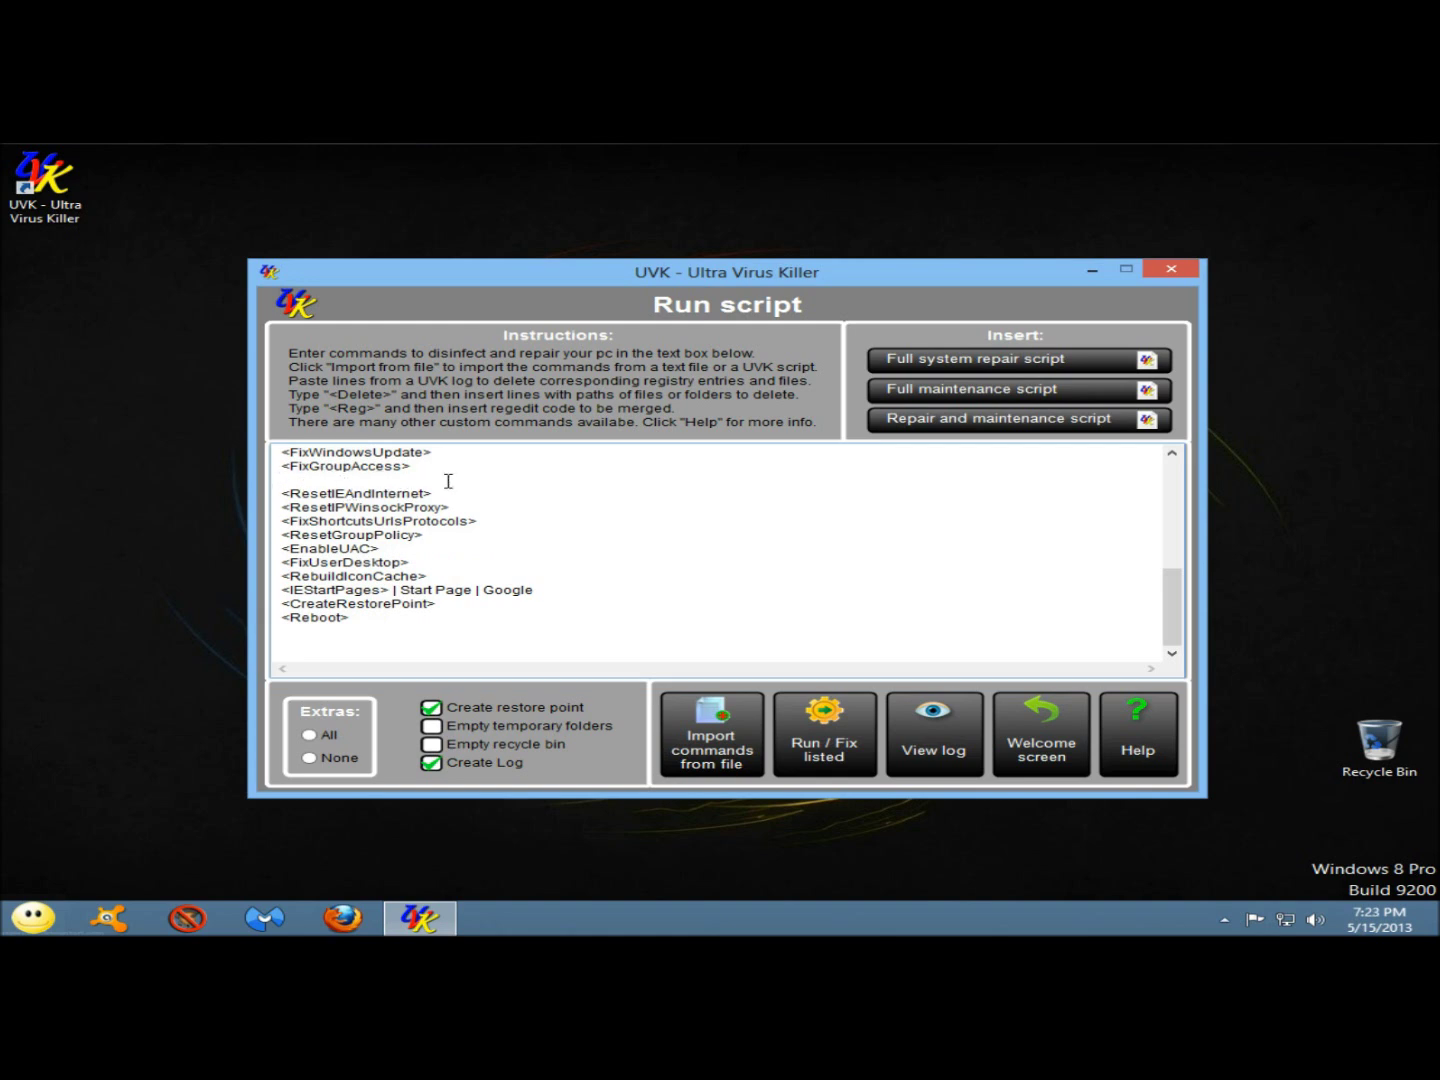
{"action": "key", "text": "Delete"}
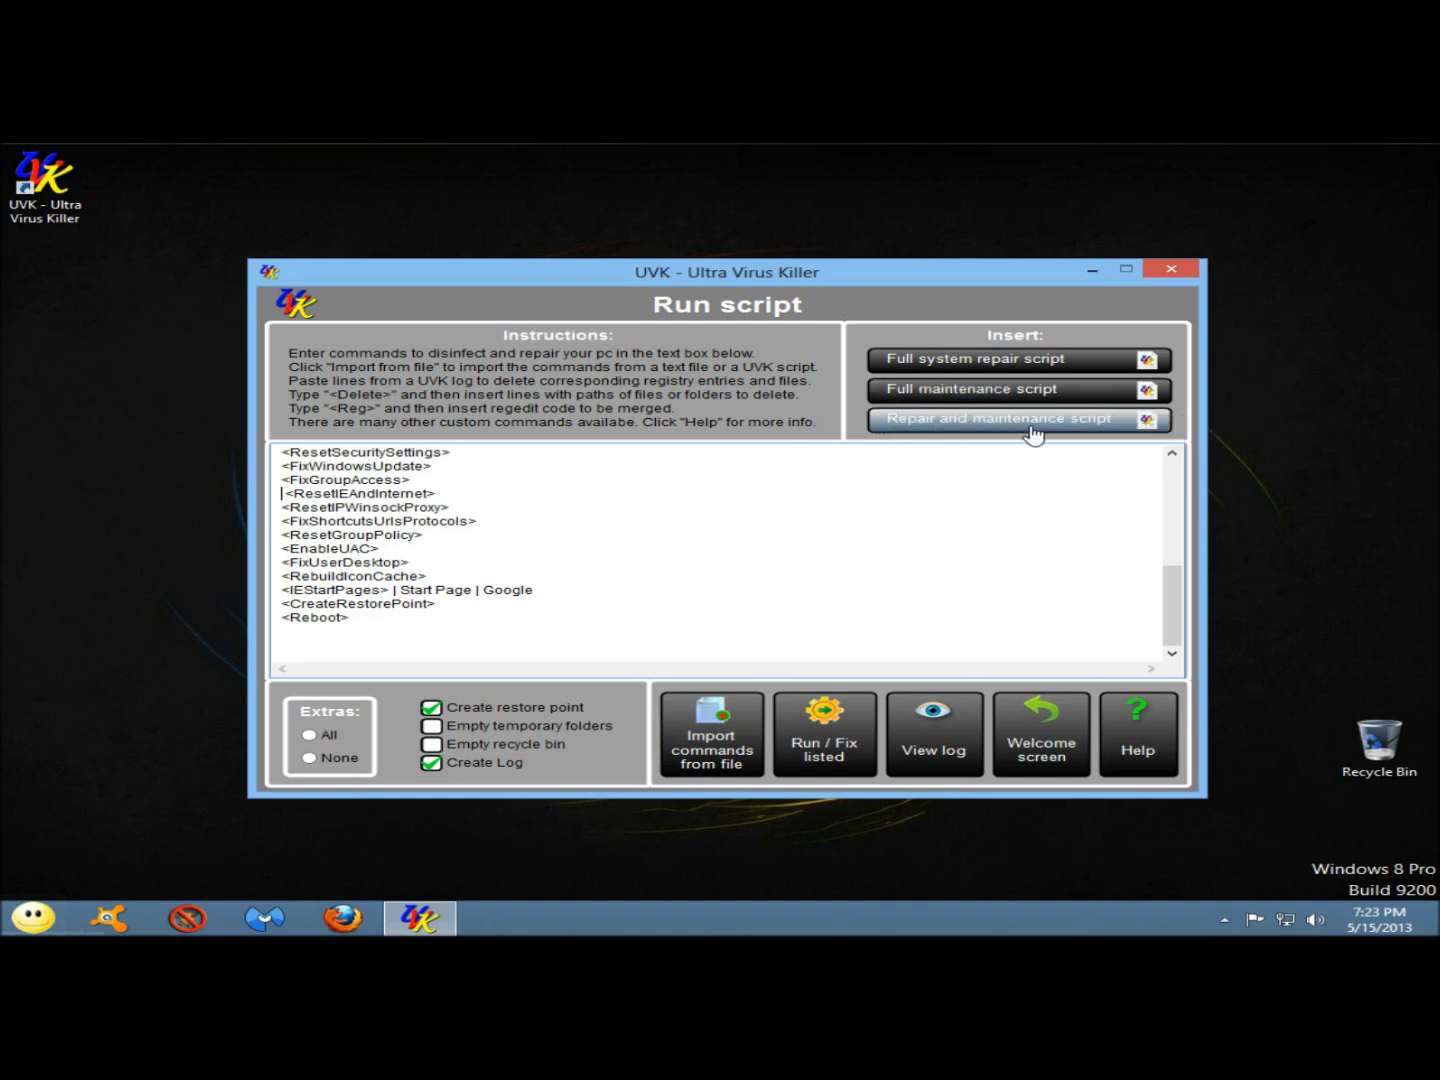
Set the script extras to None and return to the welcome screen without running the script.
{"action": "left_click", "coordinate": [310, 758]}
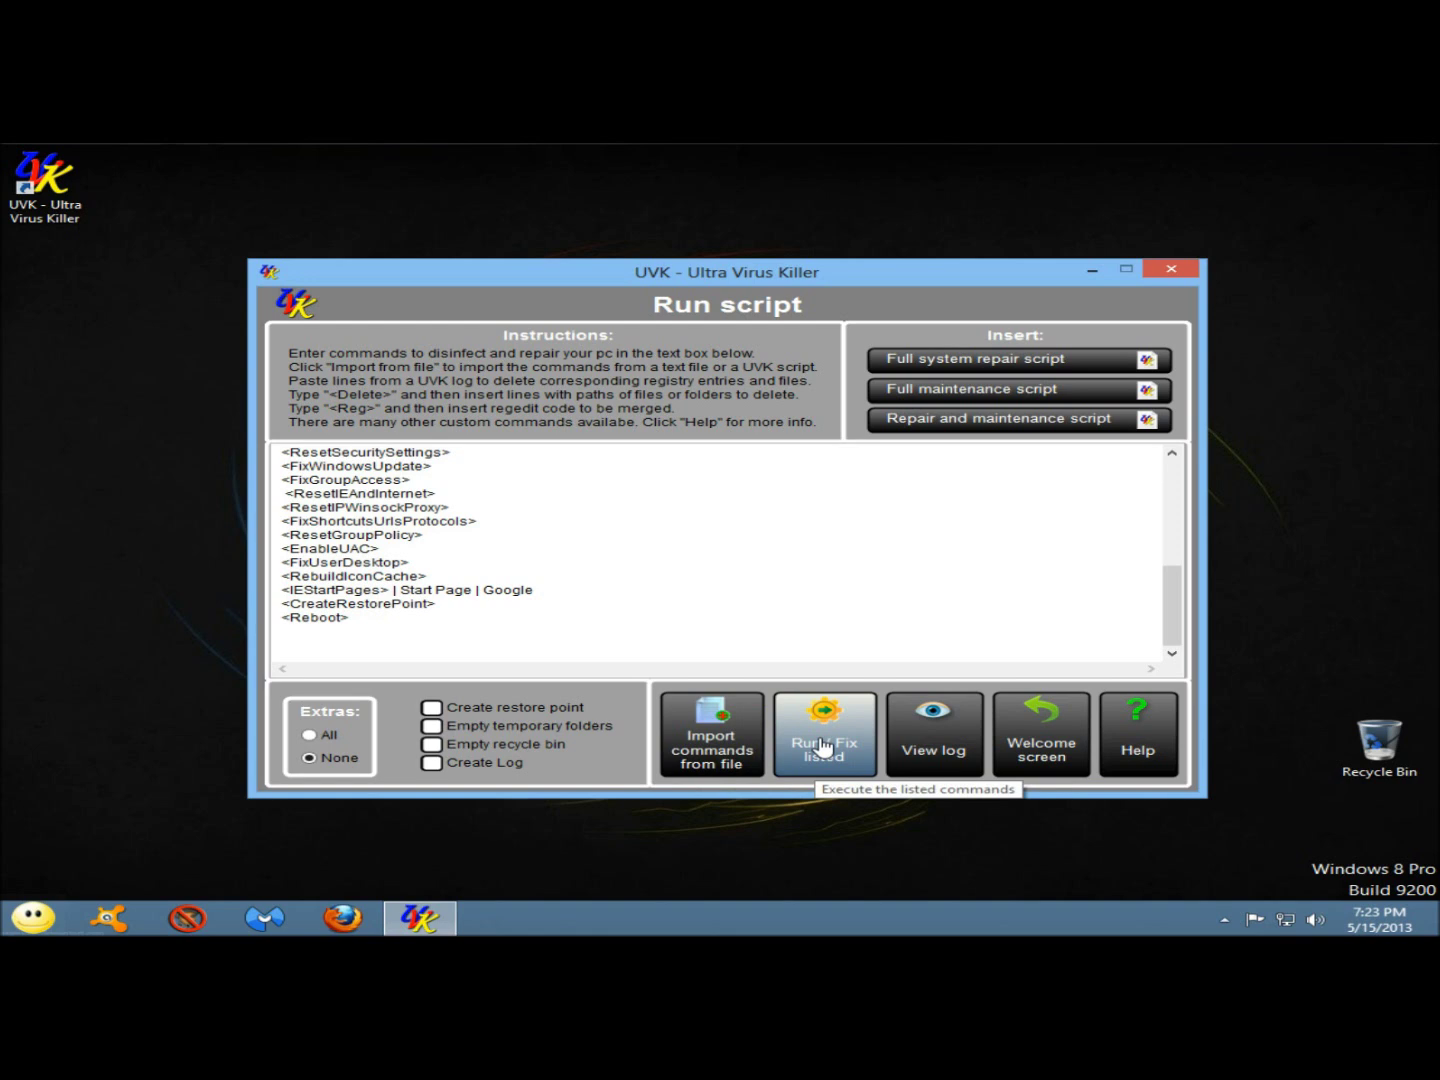
{"action": "left_click", "coordinate": [1012, 747]}
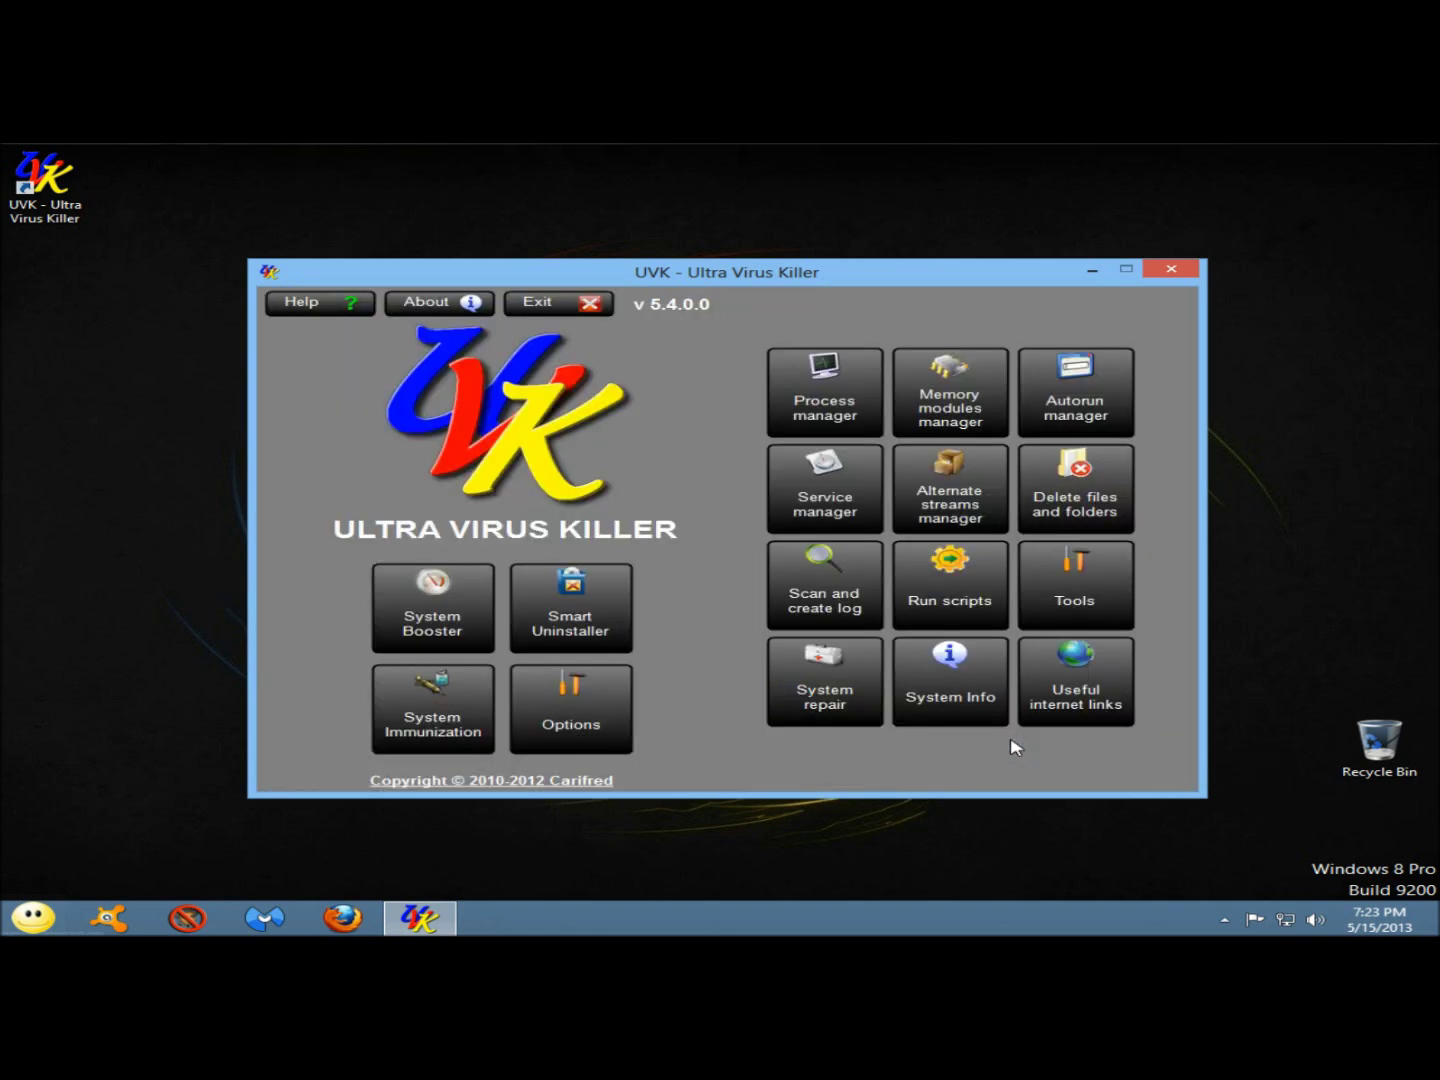
Choose UVK.PNG from Documents as the file to manage in Tools and examine the additional file actions without changing the selection.
{"action": "left_click", "coordinate": [1070, 580]}
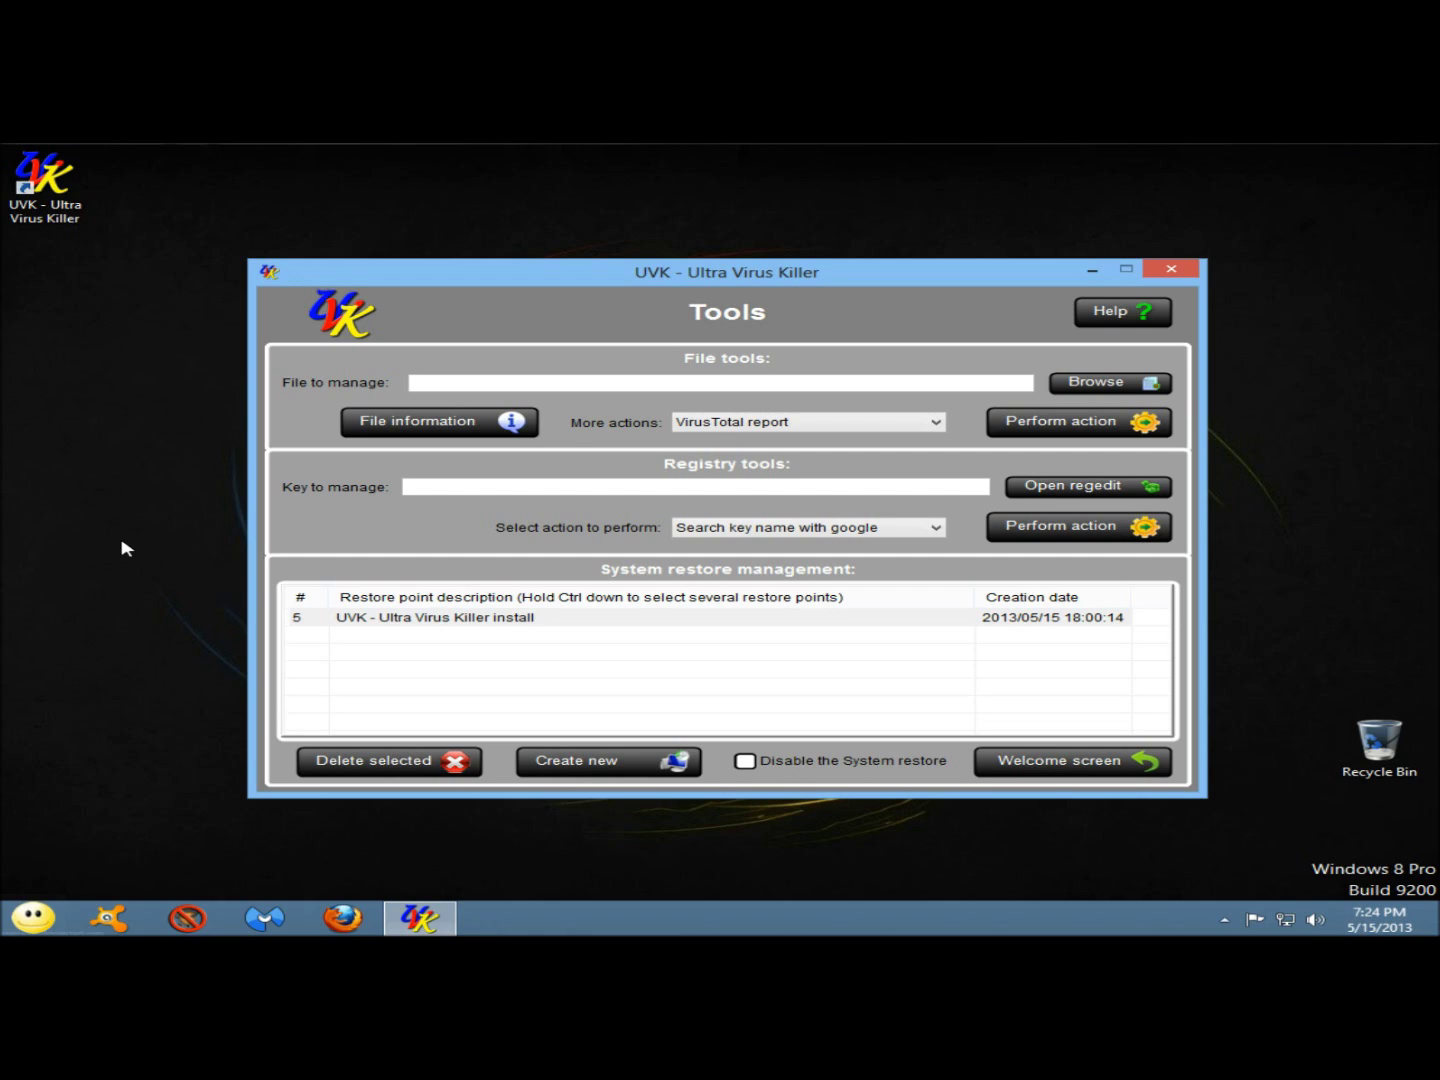
{"action": "left_click", "coordinate": [1100, 386]}
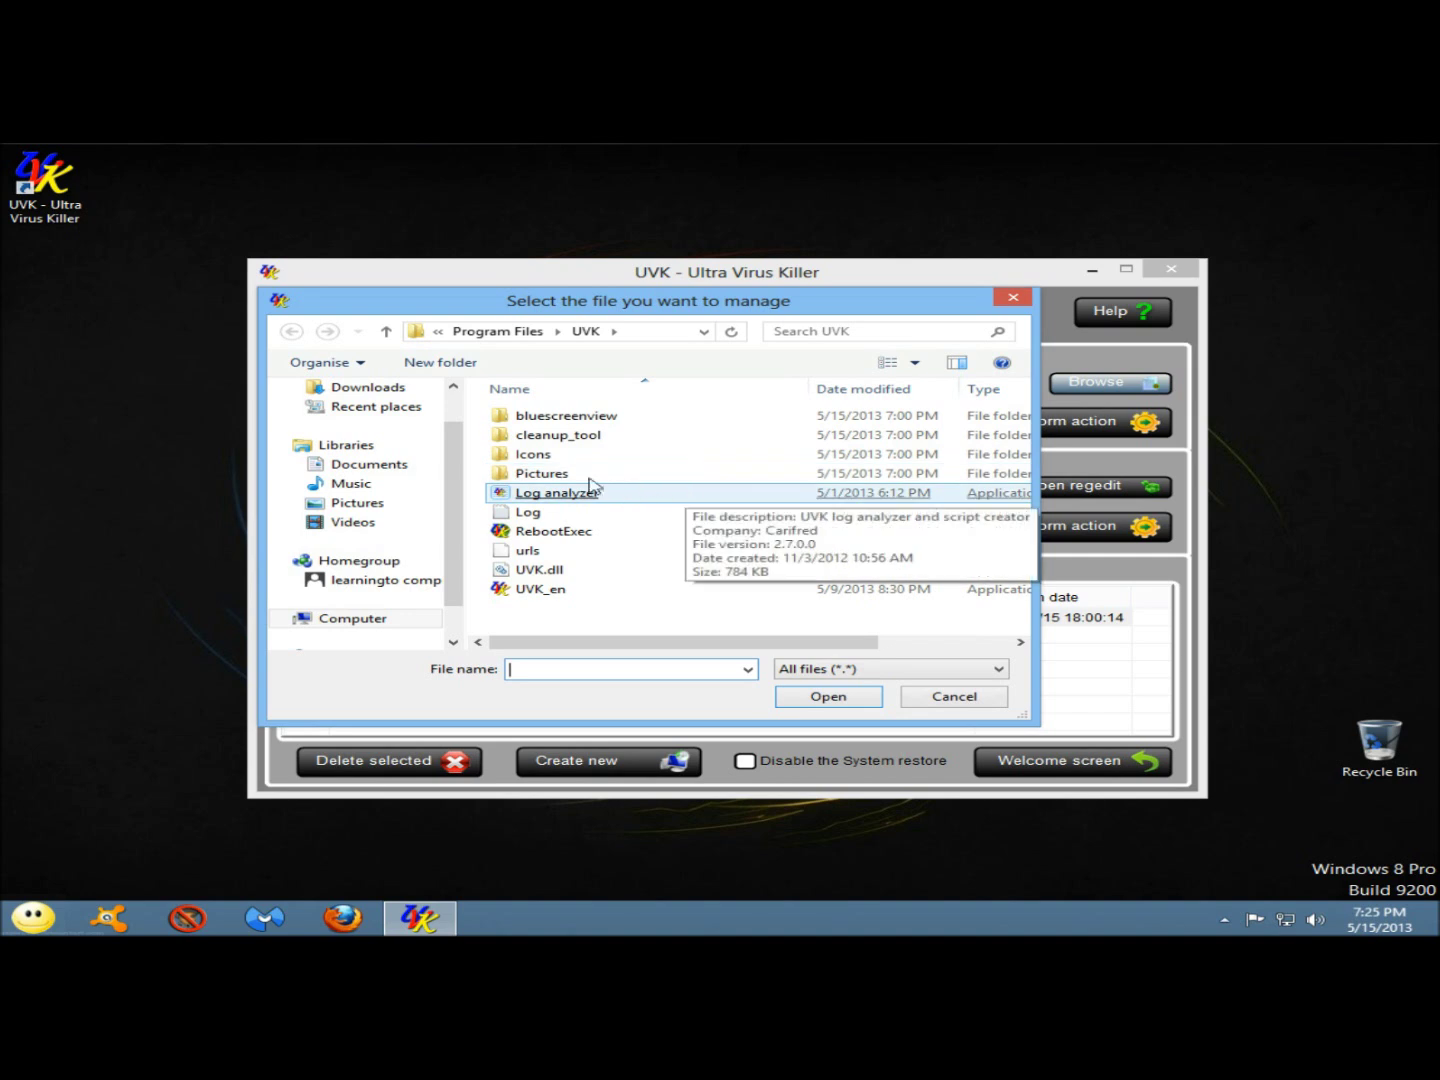
{"action": "left_click", "coordinate": [379, 468]}
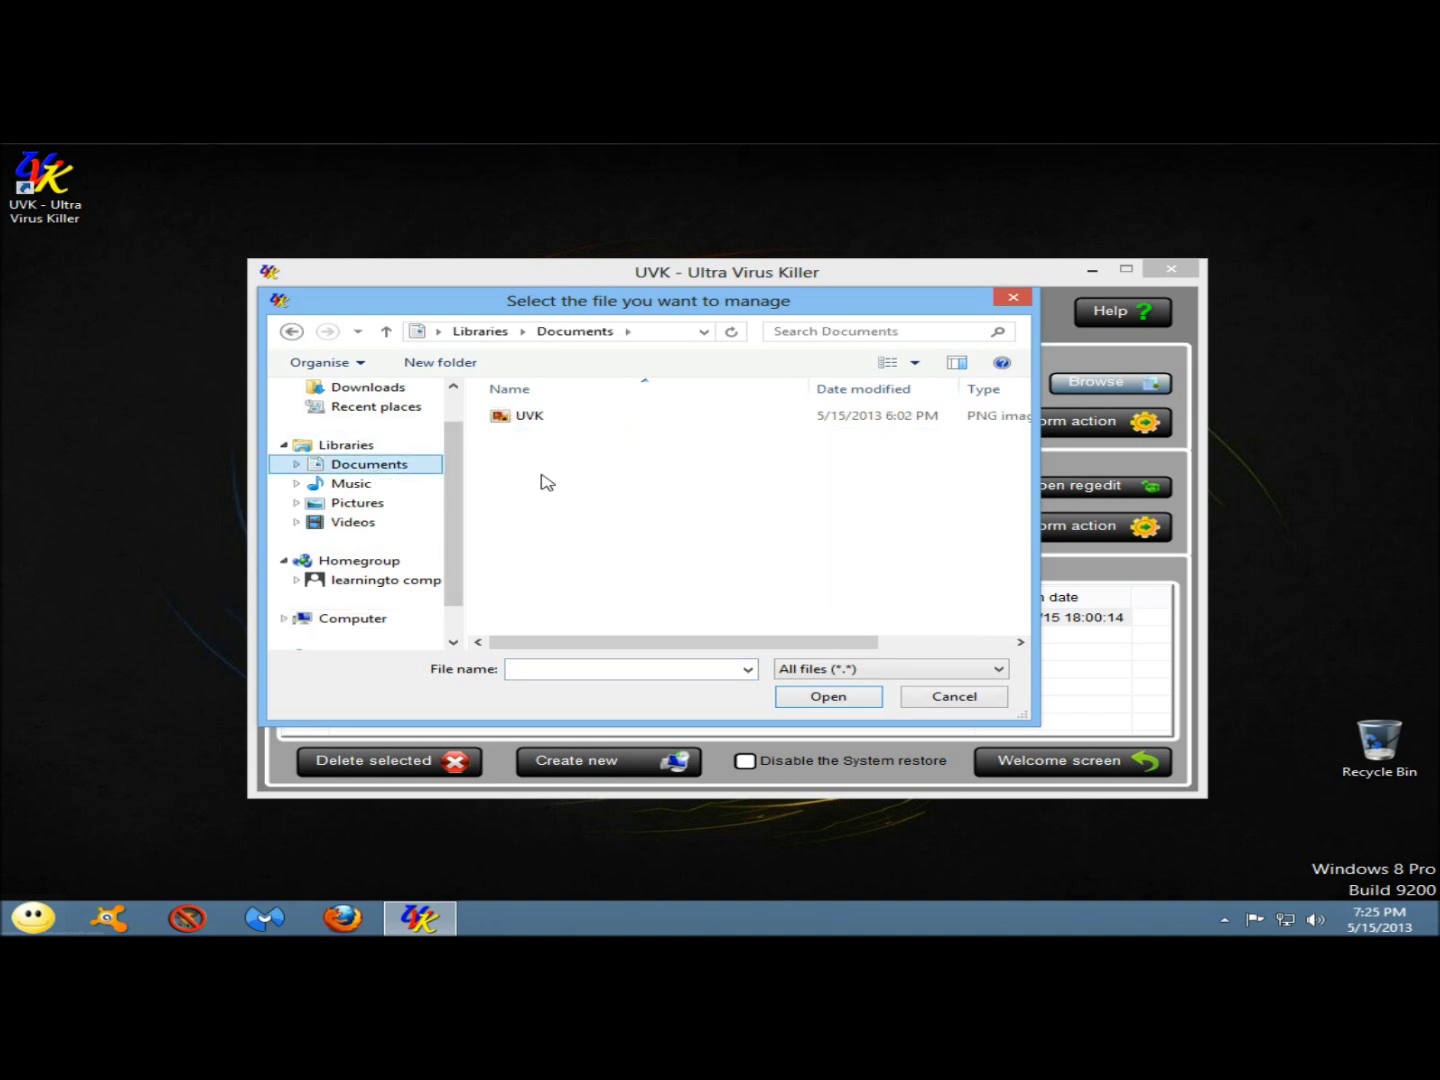
{"action": "left_click", "coordinate": [531, 419]}
{"action": "double_click", "coordinate": [531, 418]}
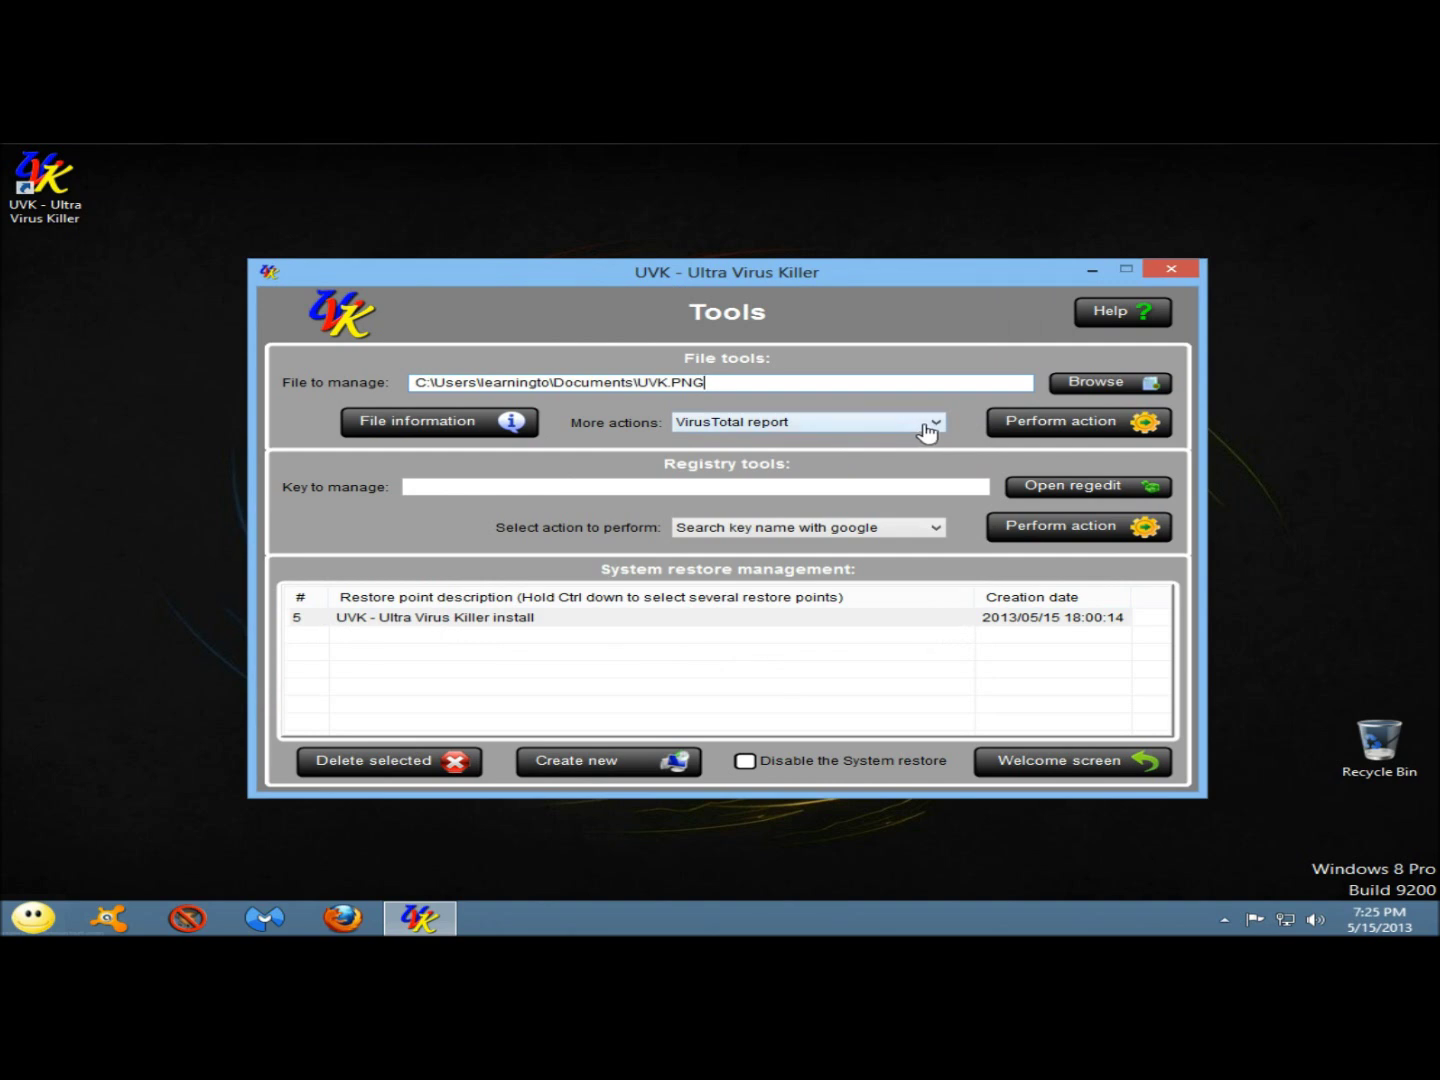
{"action": "left_click", "coordinate": [936, 426]}
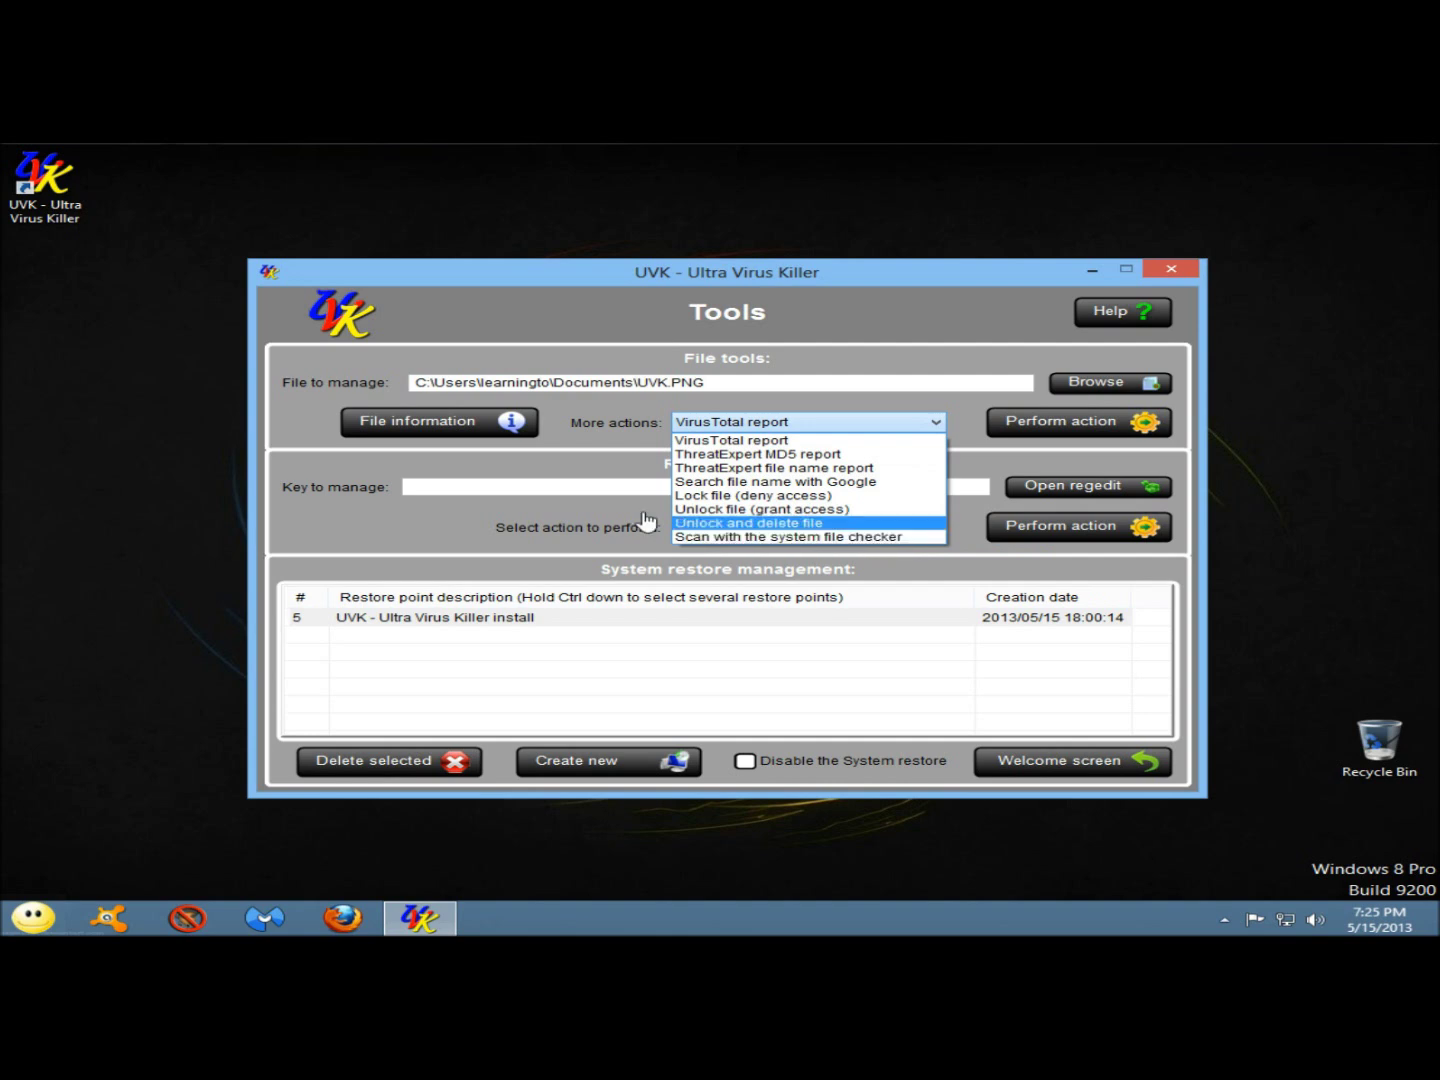
{"action": "left_click", "coordinate": [532, 473]}
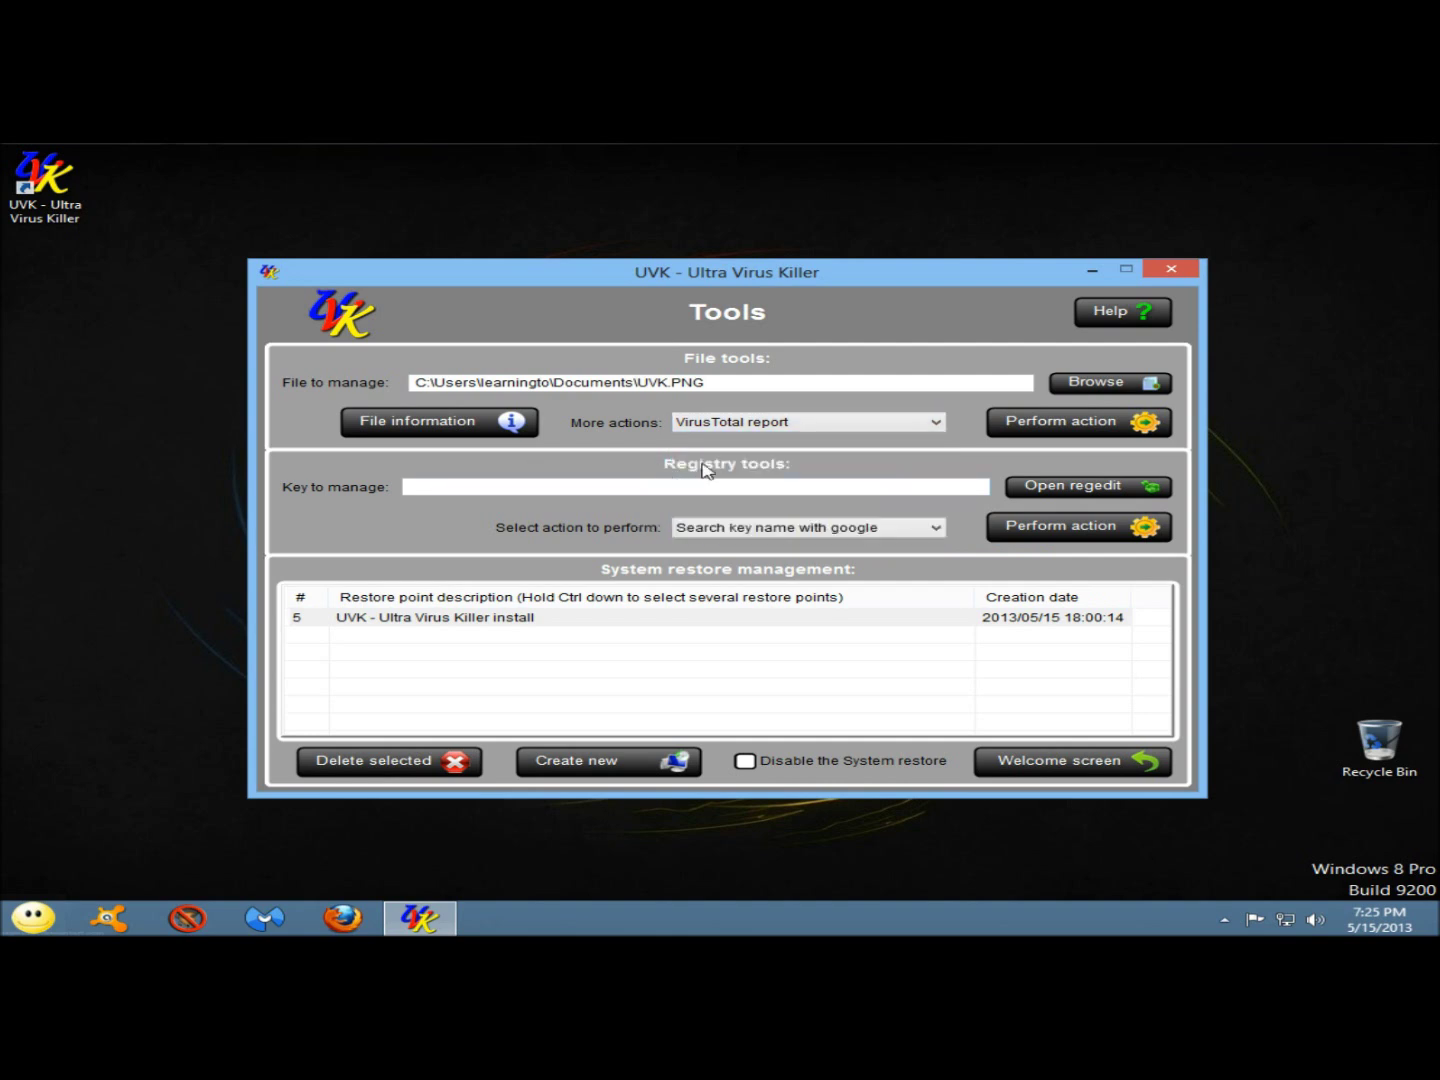
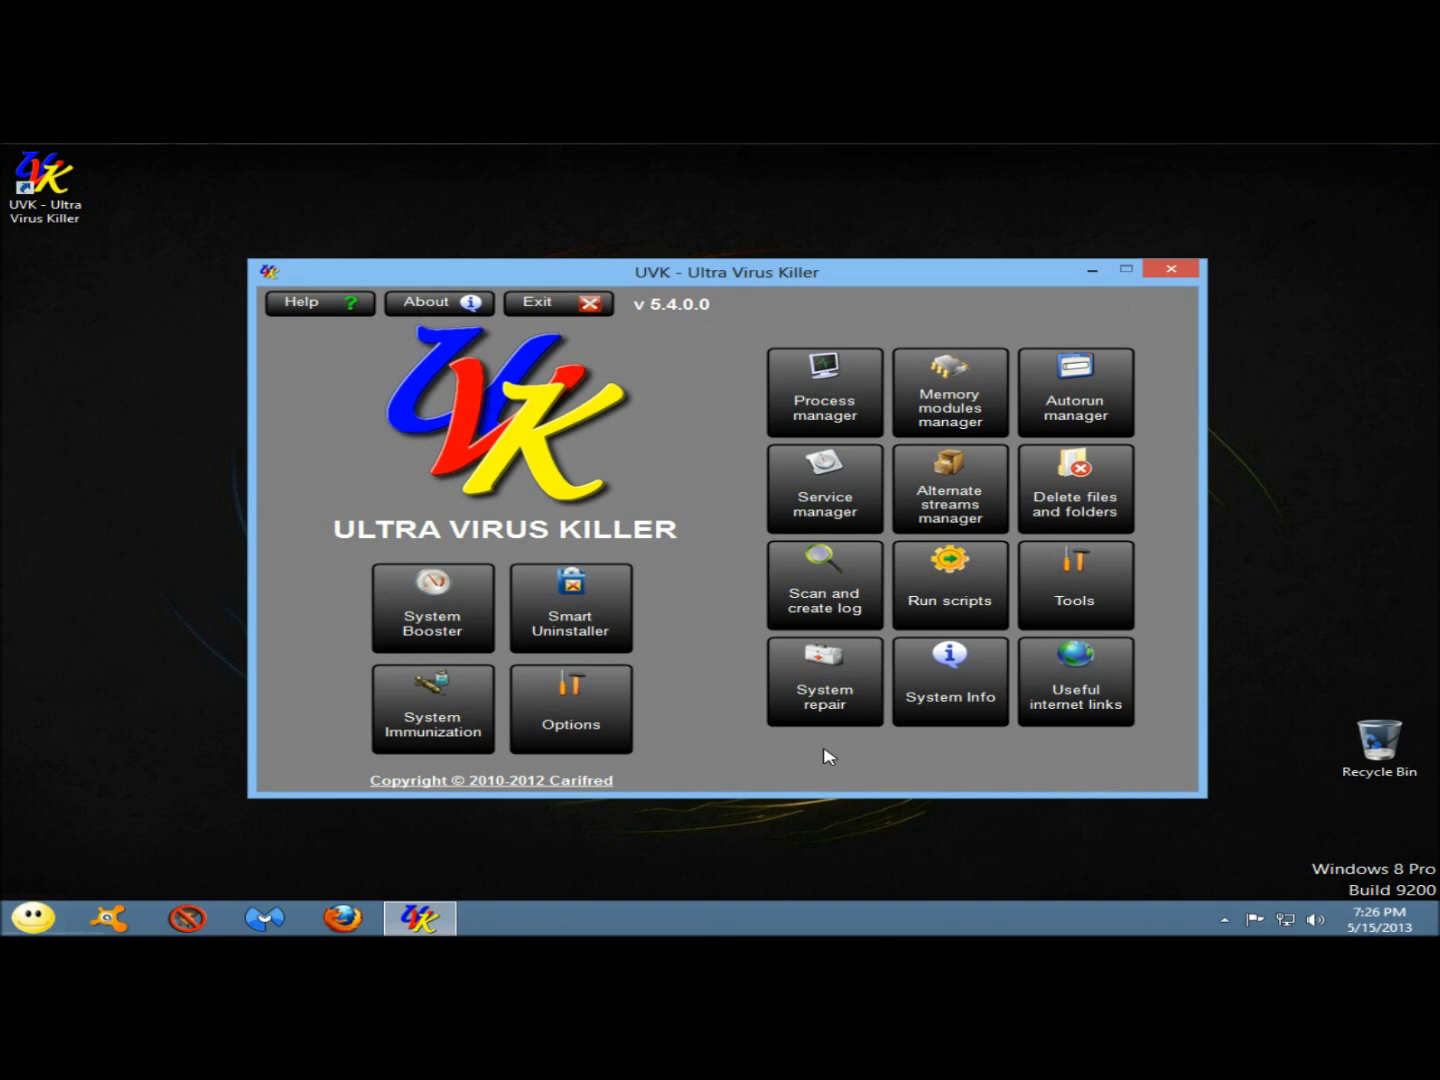
In System repair, run the Defragment C: fix from the system repair and optimization group and accept defragmenting the system drive.
{"action": "left_click", "coordinate": [819, 692]}
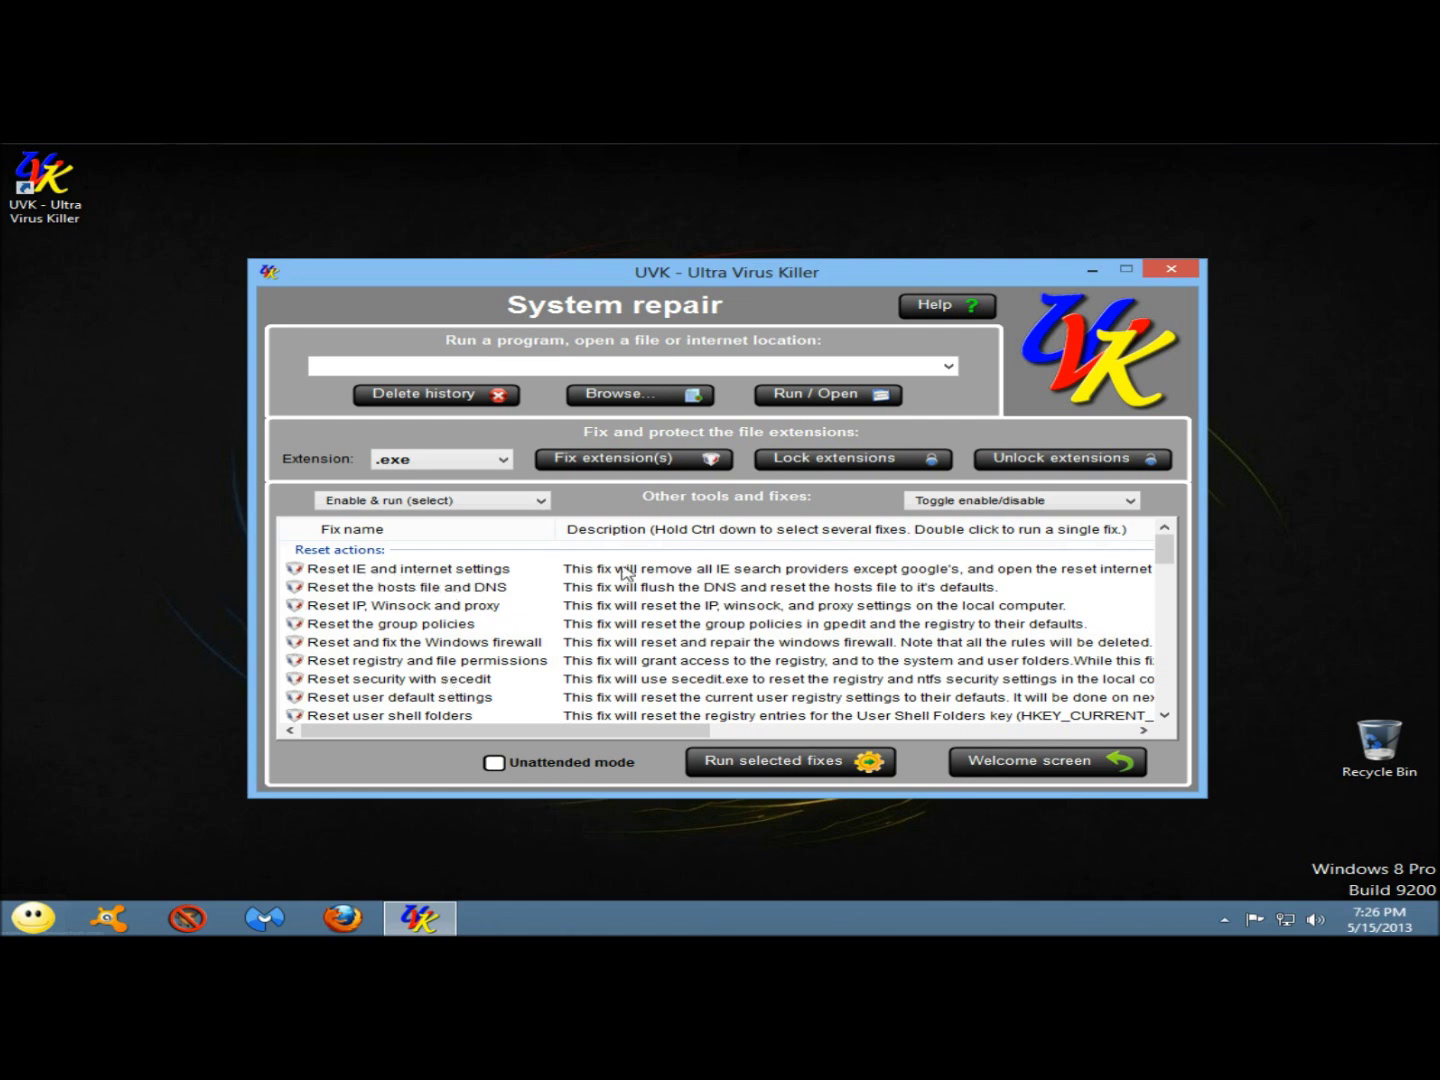
{"action": "left_click_drag", "start_coordinate": [1165, 548], "coordinate": [1170, 572]}
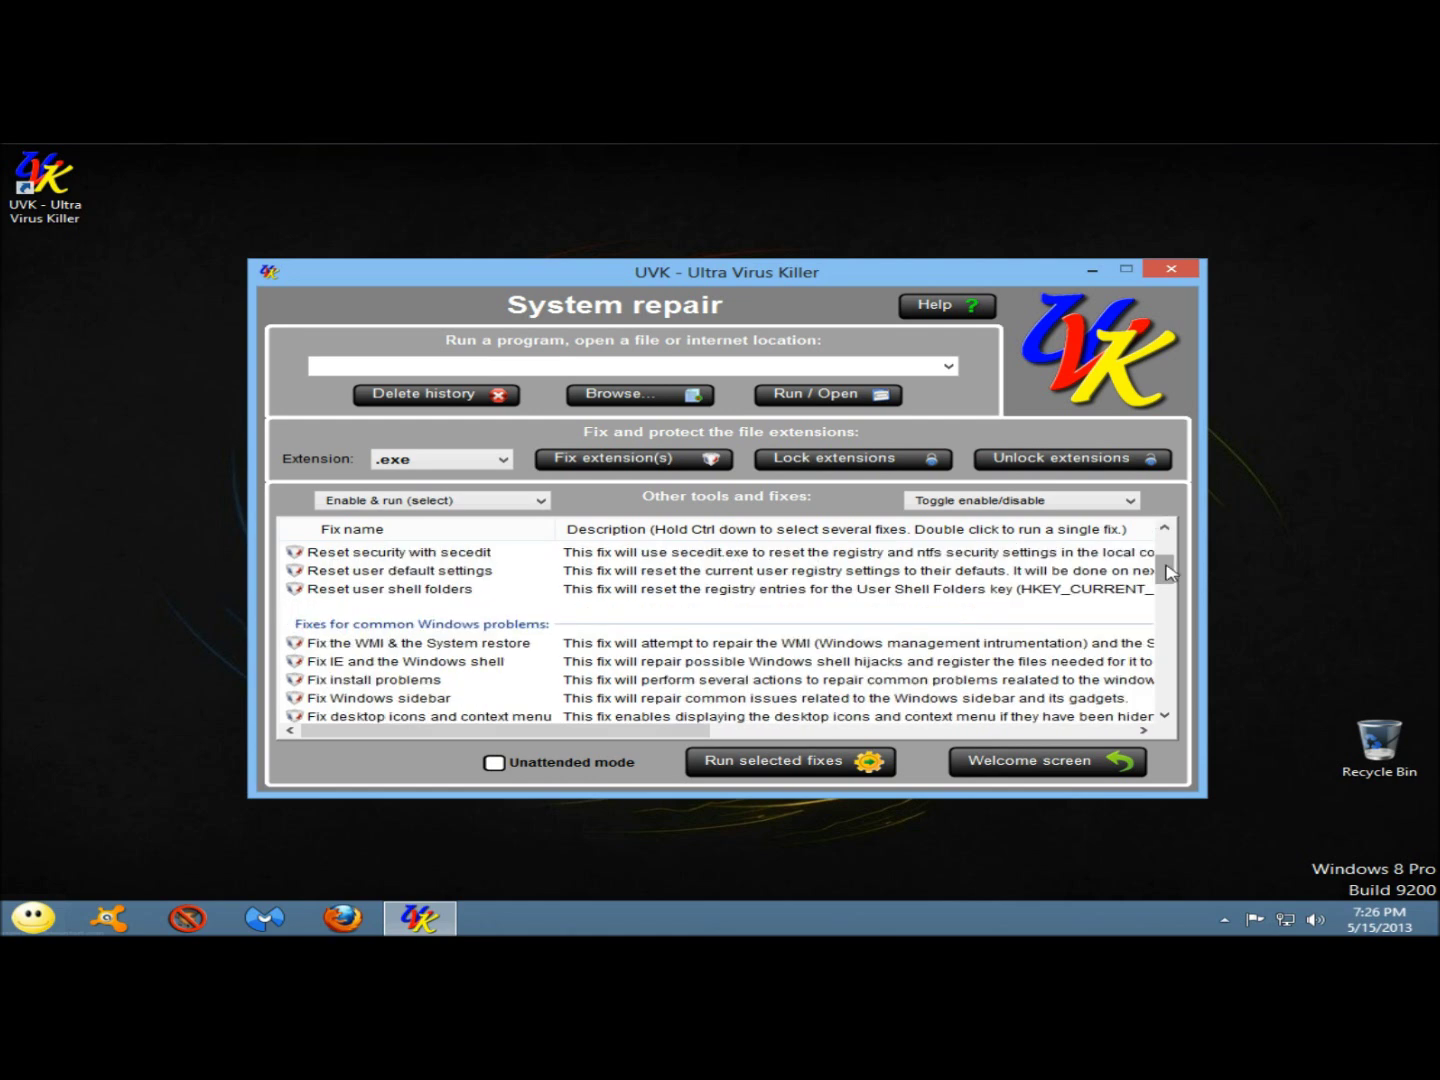
{"action": "left_click_drag", "start_coordinate": [1170, 571], "coordinate": [1158, 616]}
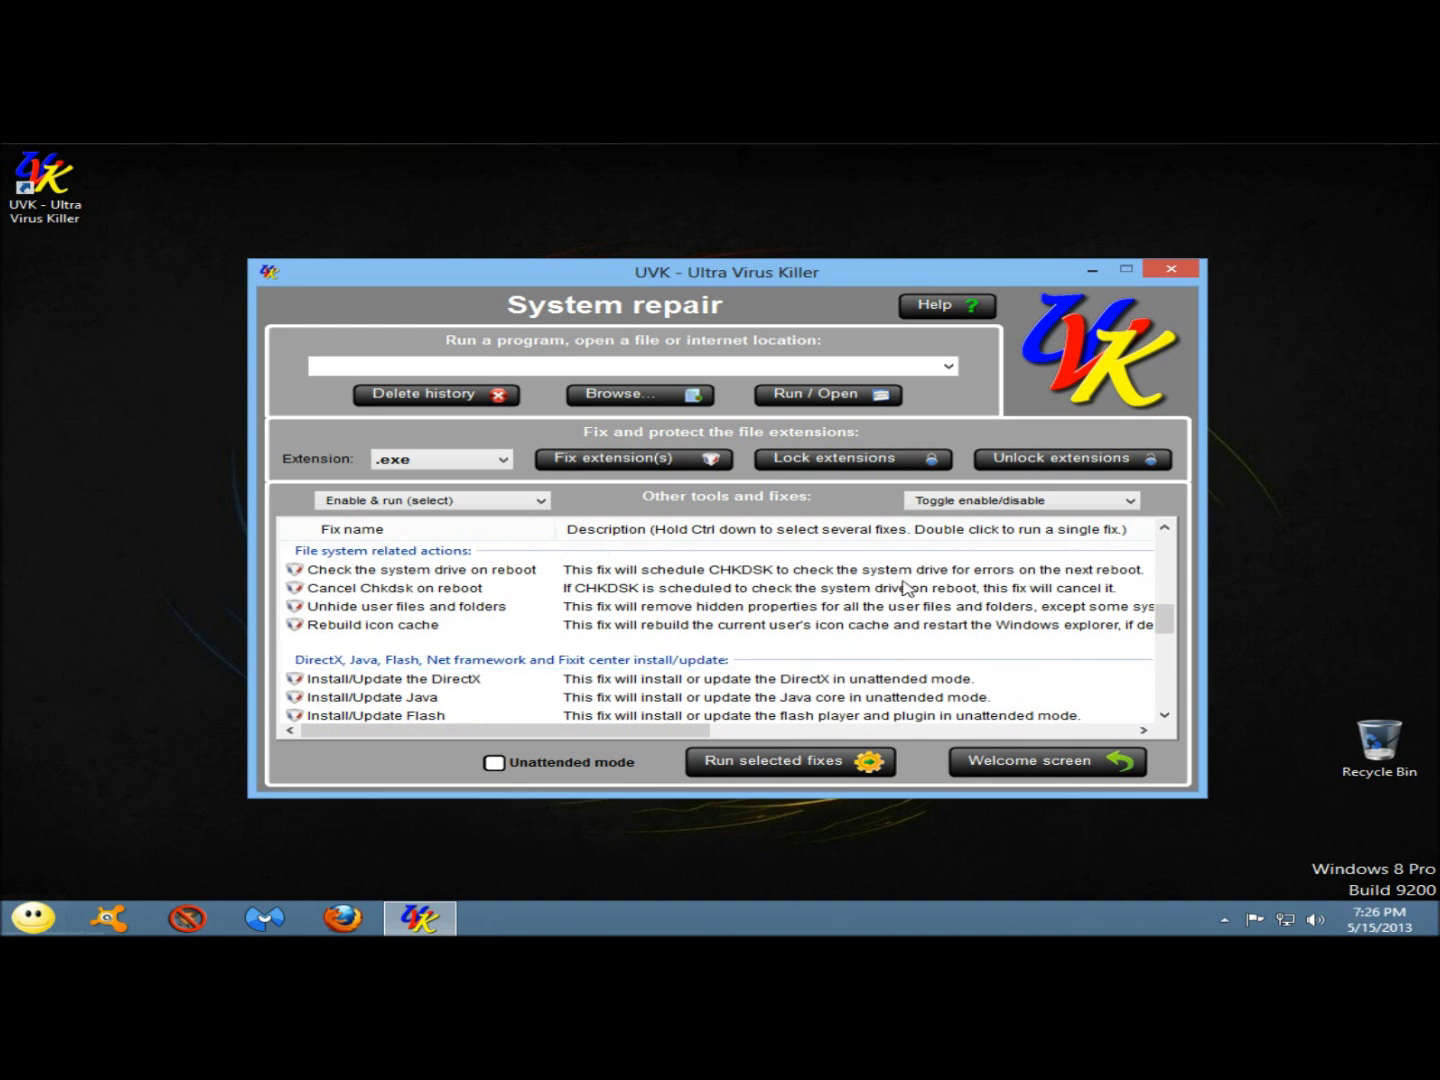
{"action": "left_click_drag", "start_coordinate": [1163, 624], "coordinate": [1164, 640]}
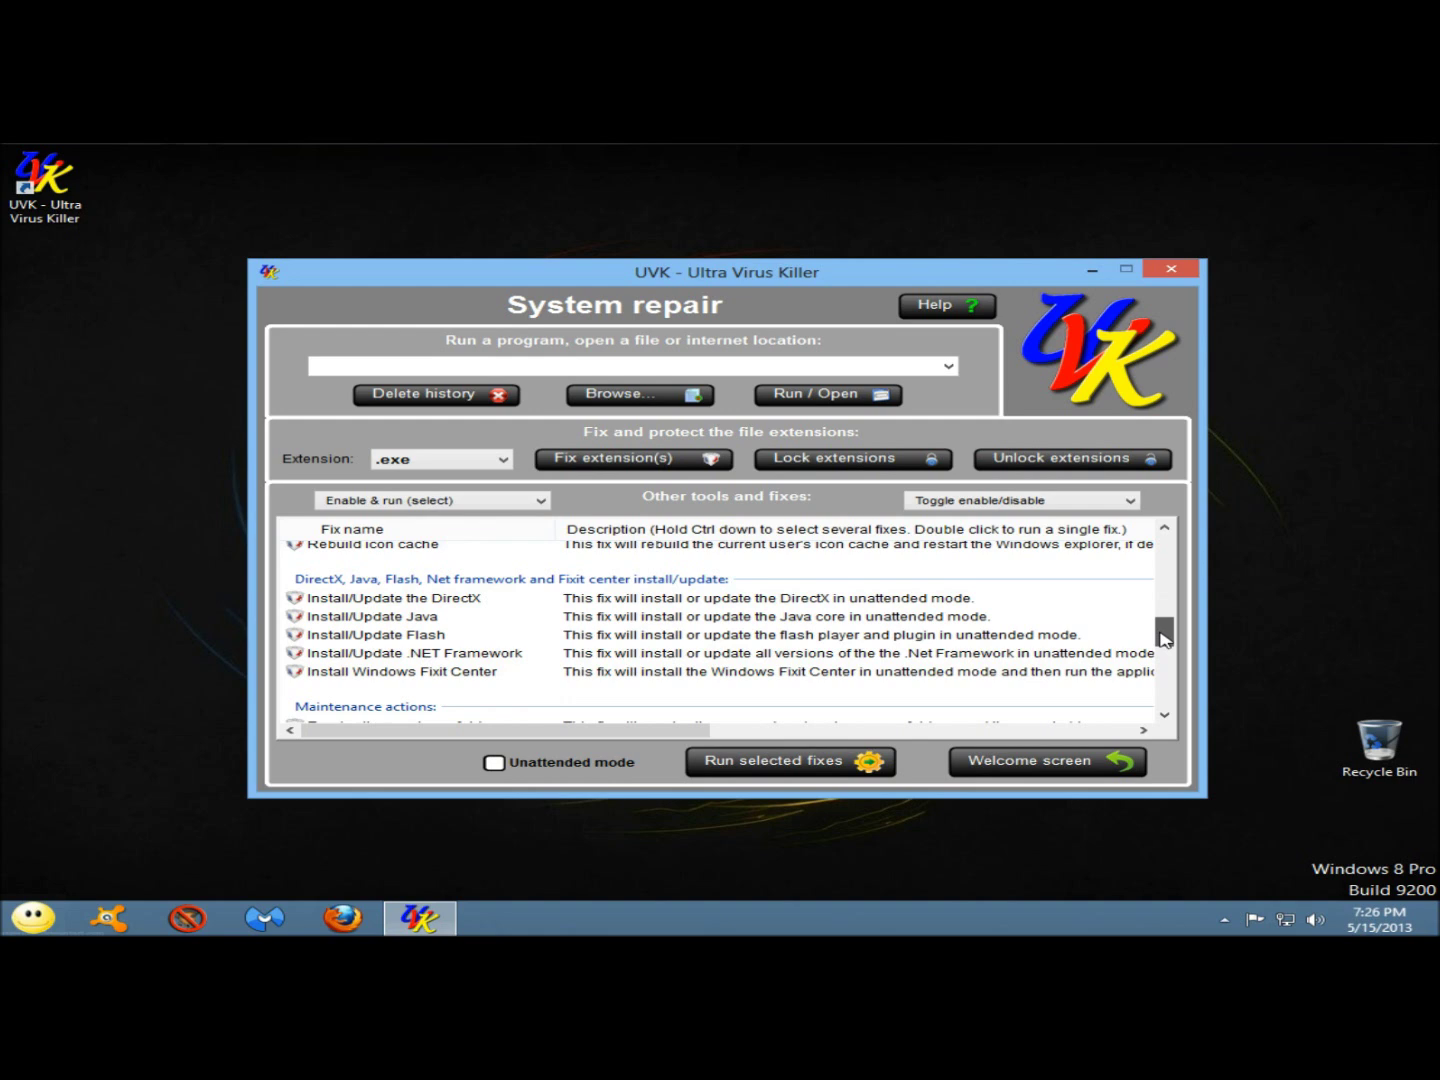
{"action": "scroll", "coordinate": [894, 685], "scroll_direction": "down", "scroll_amount": 2}
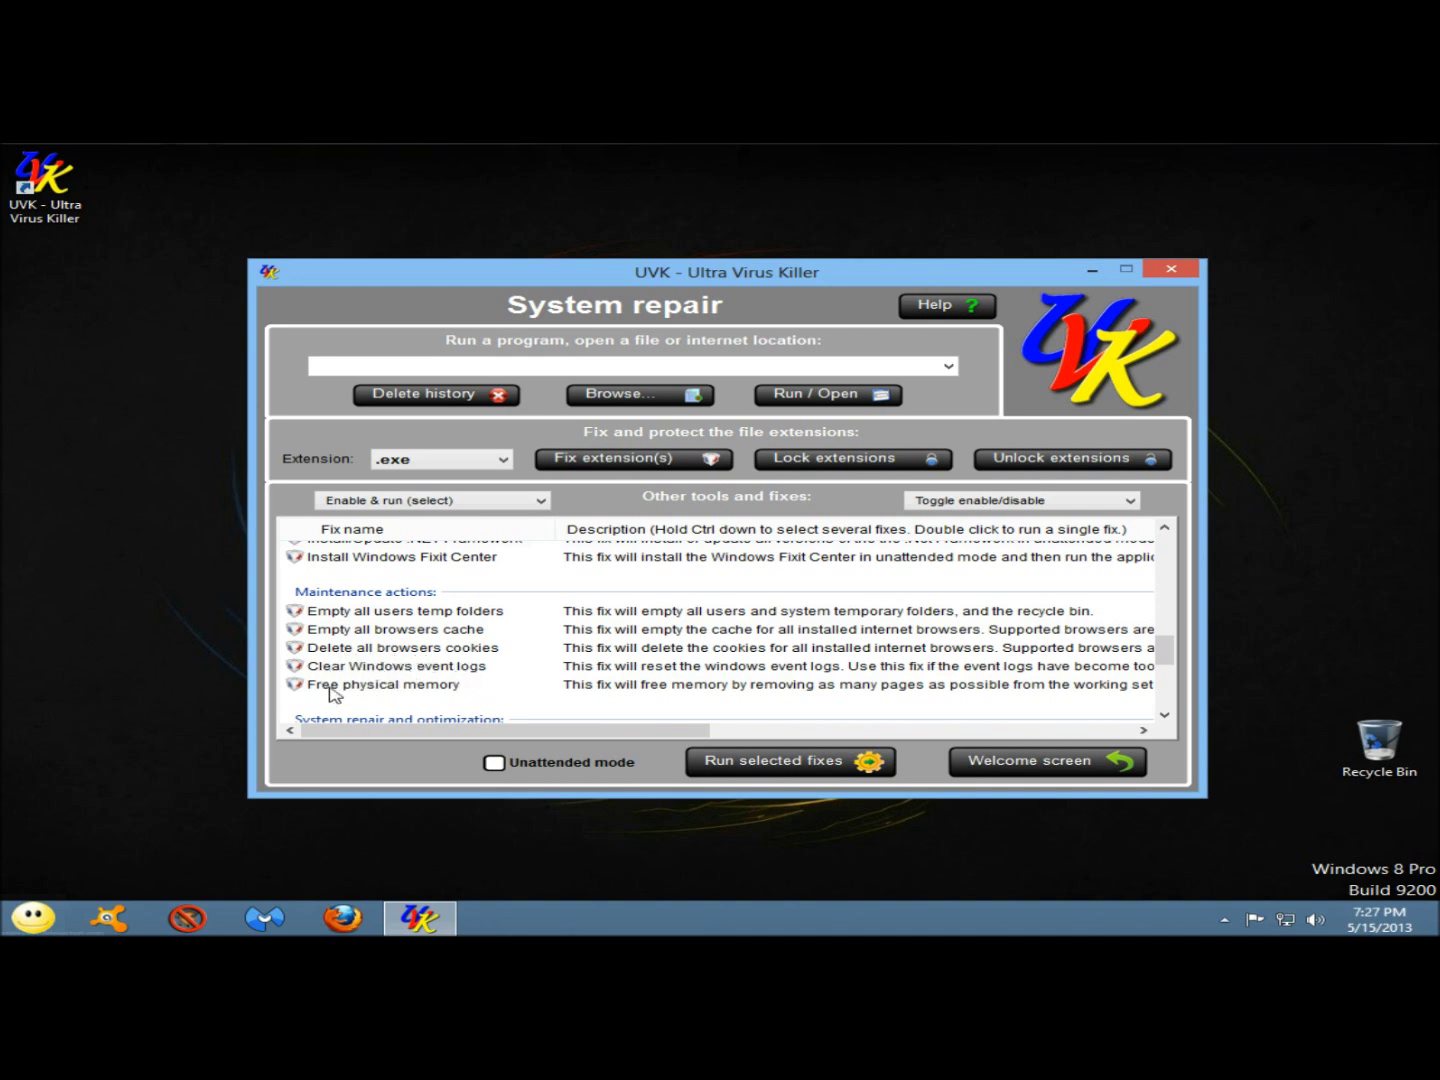
{"action": "left_click_drag", "start_coordinate": [1165, 655], "coordinate": [1164, 683]}
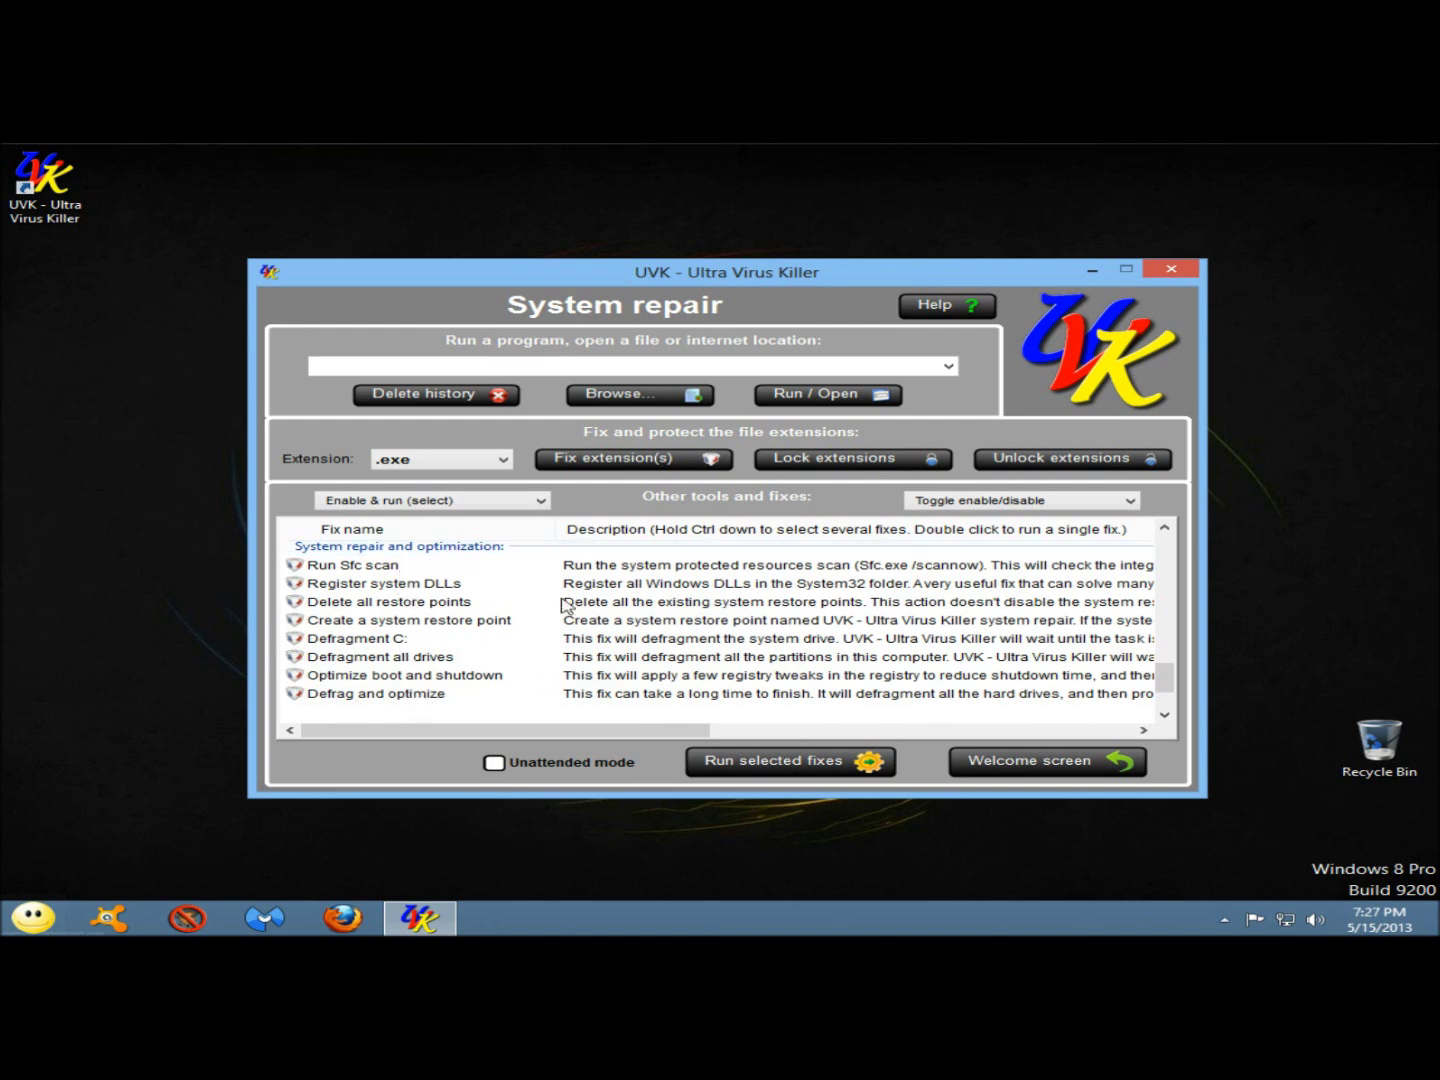
{"action": "left_click", "coordinate": [350, 638]}
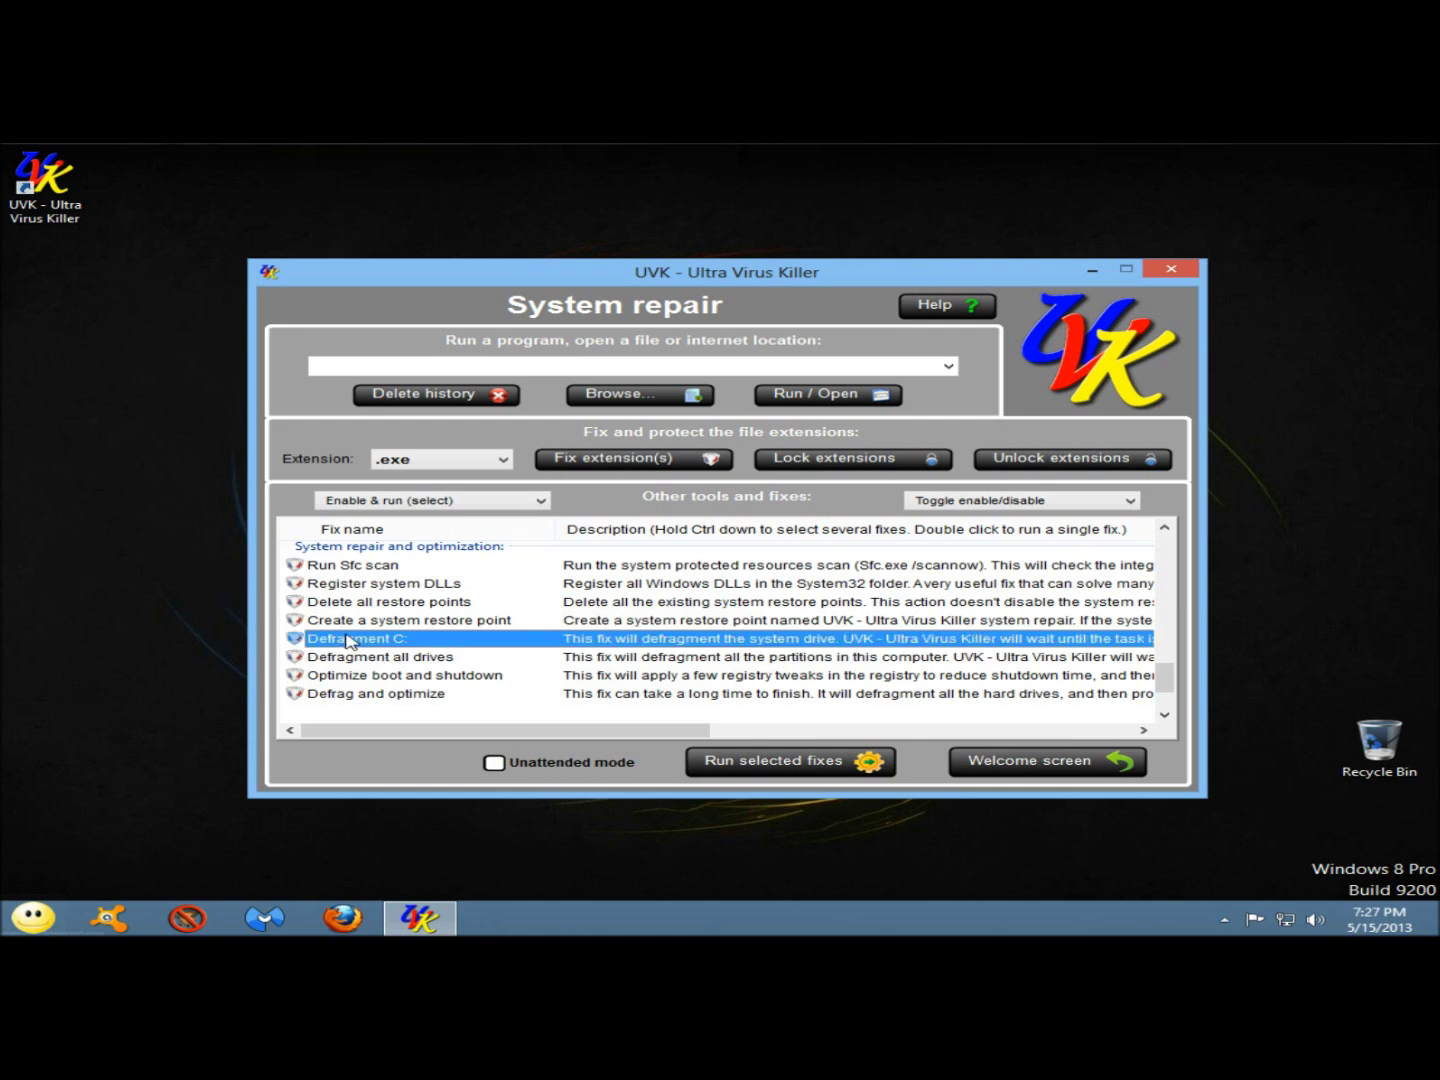
{"action": "double_click", "coordinate": [458, 644]}
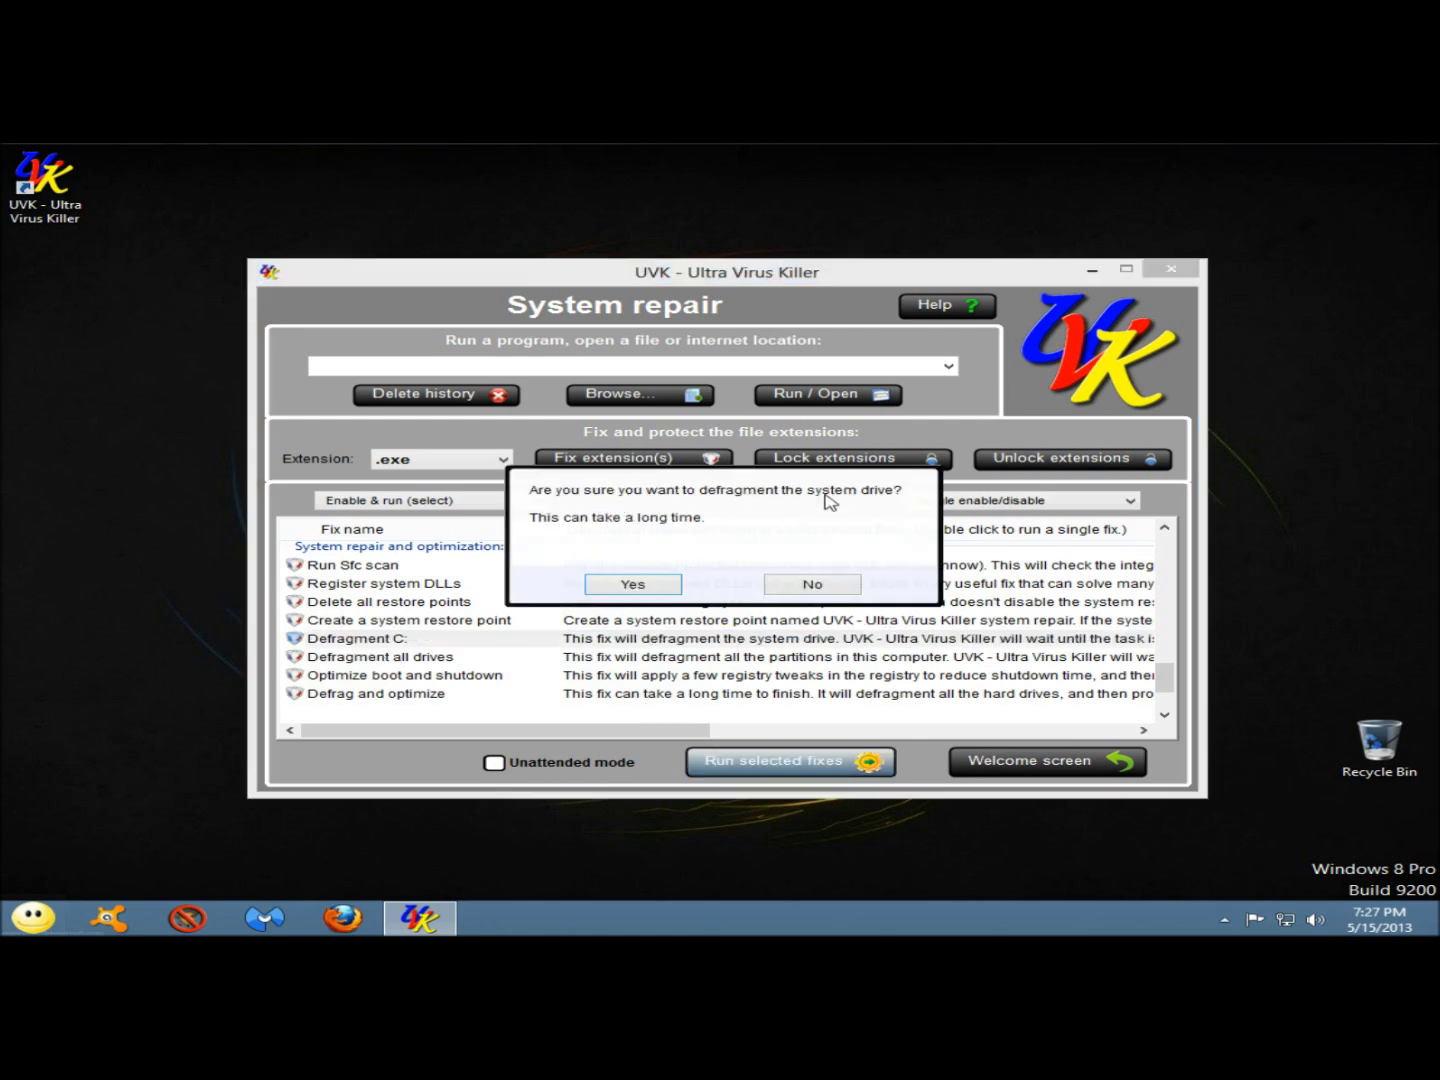
{"action": "left_click", "coordinate": [622, 585]}
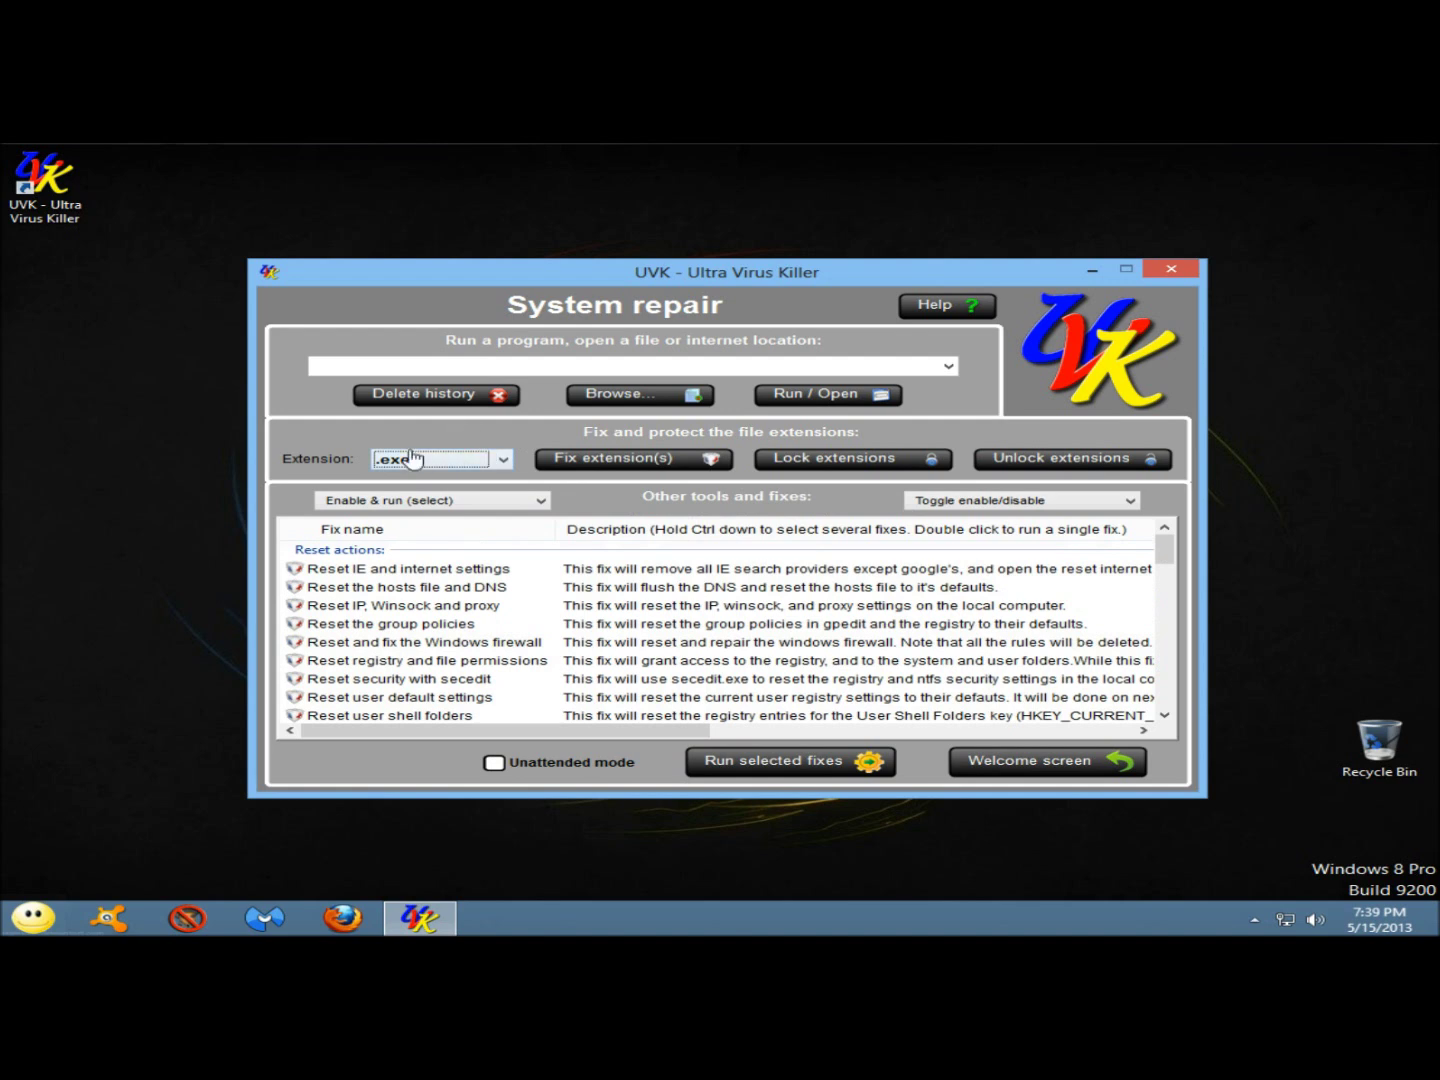
Examine the file extensions offered for fixing and protecting in System repair.
{"action": "left_click", "coordinate": [505, 463]}
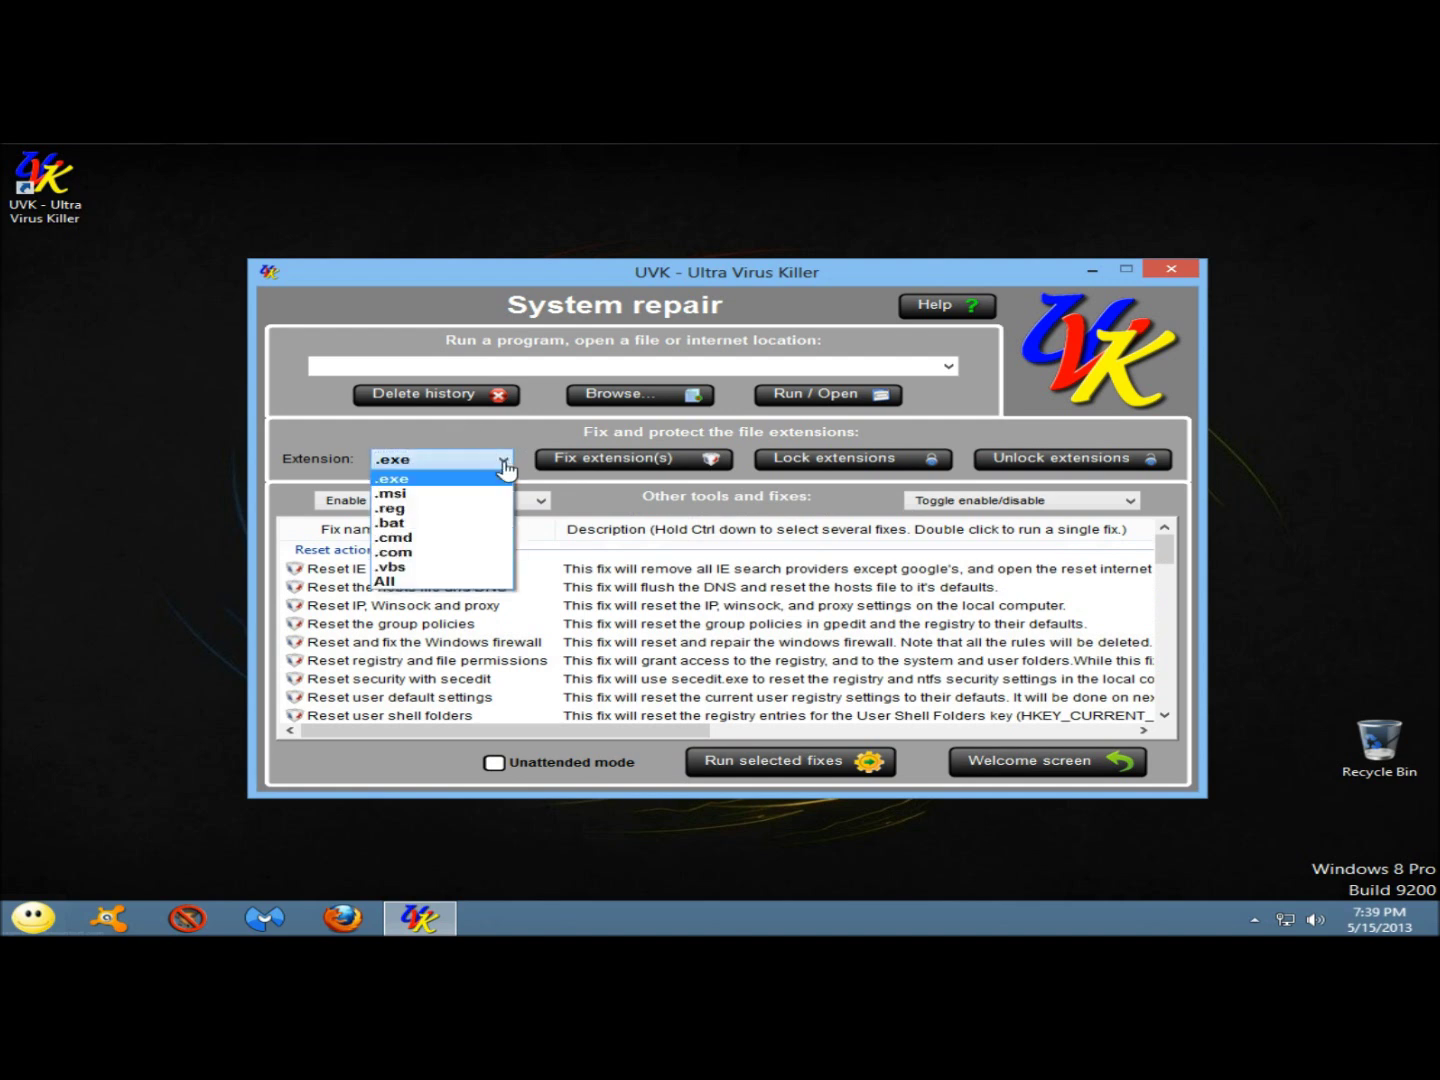
{"action": "left_click", "coordinate": [506, 463]}
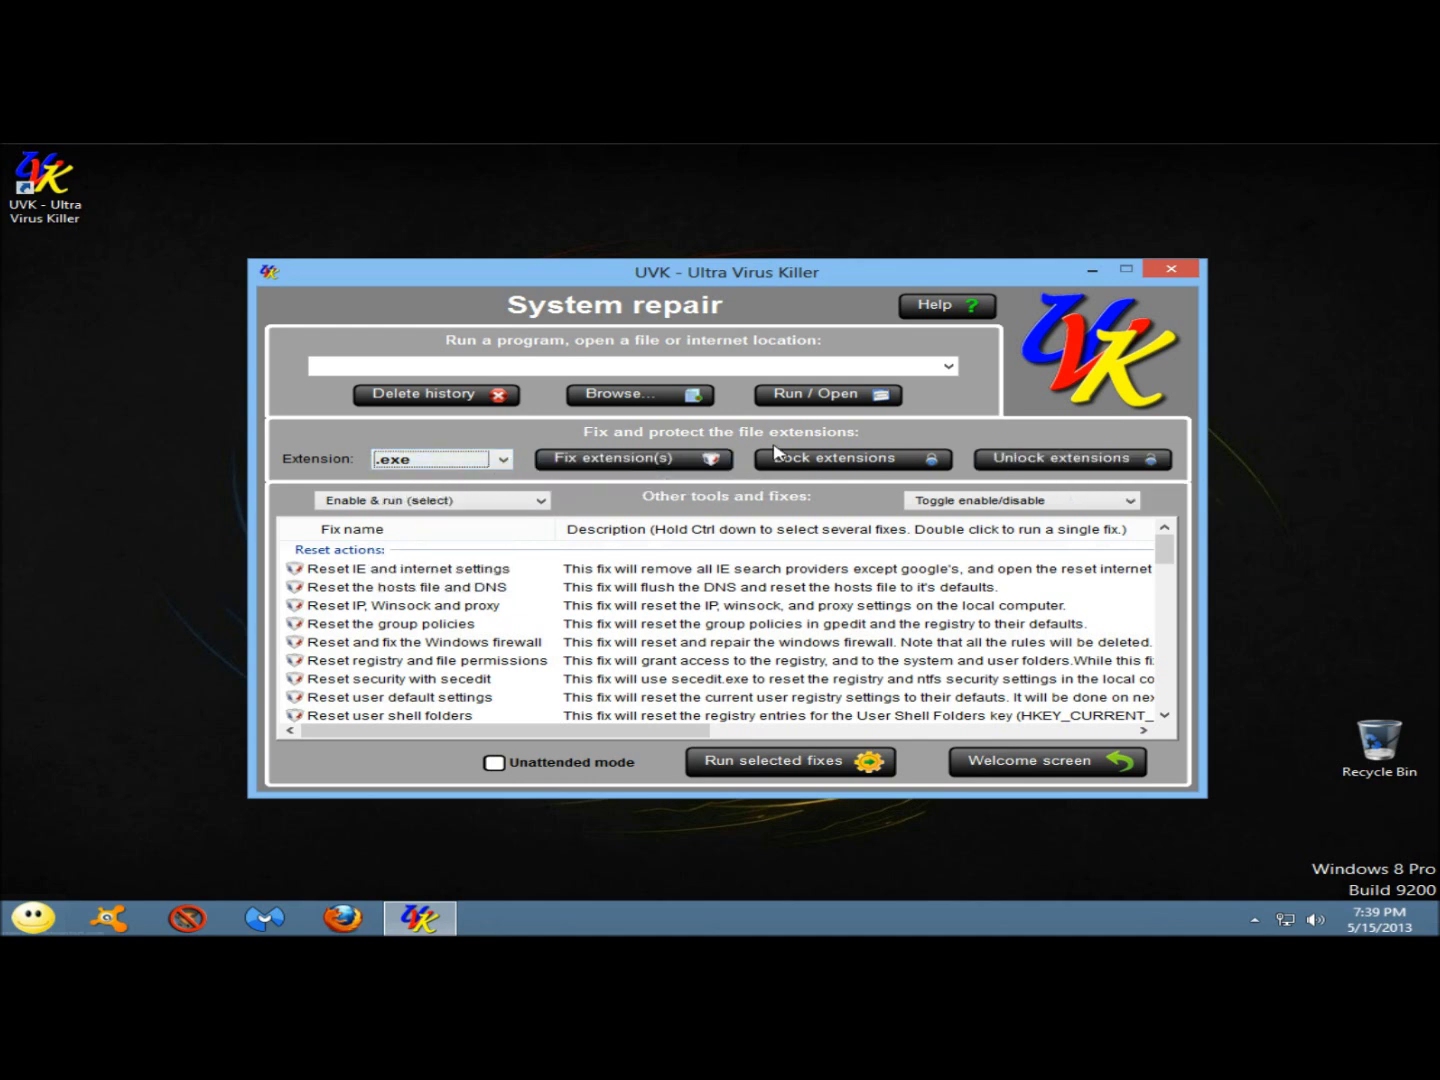
{"action": "left_click", "coordinate": [882, 477]}
Leave System repair, examine the hardware and operating system details in System Info, and return to the welcome screen.
{"action": "left_click", "coordinate": [1003, 765]}
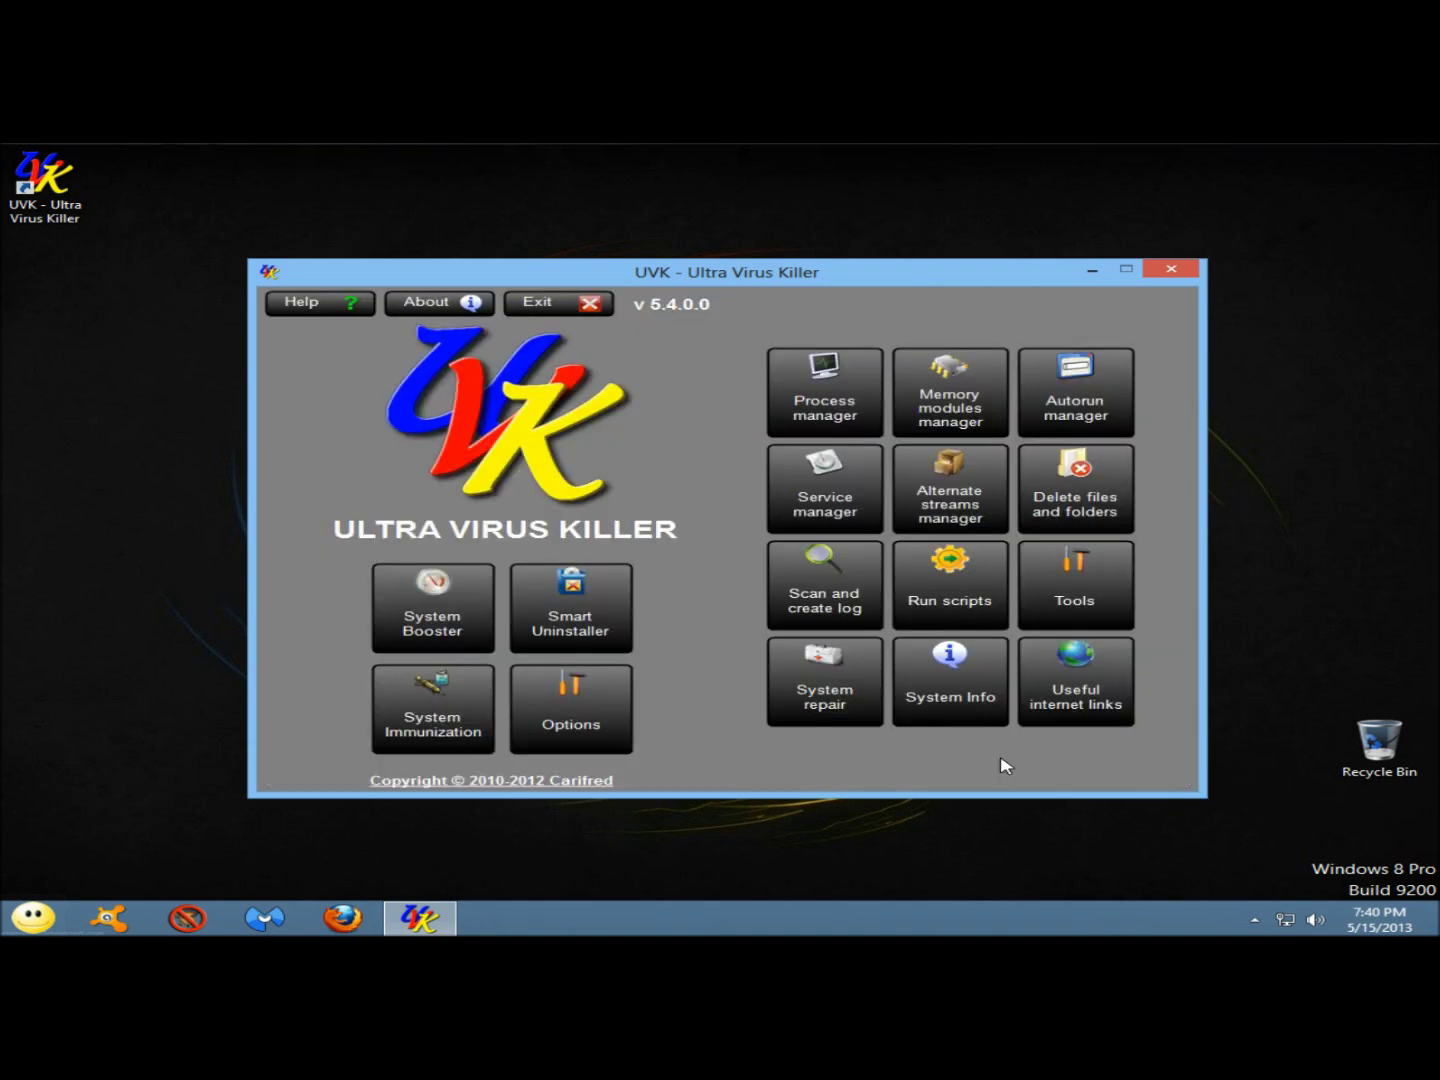
{"action": "left_click", "coordinate": [950, 687]}
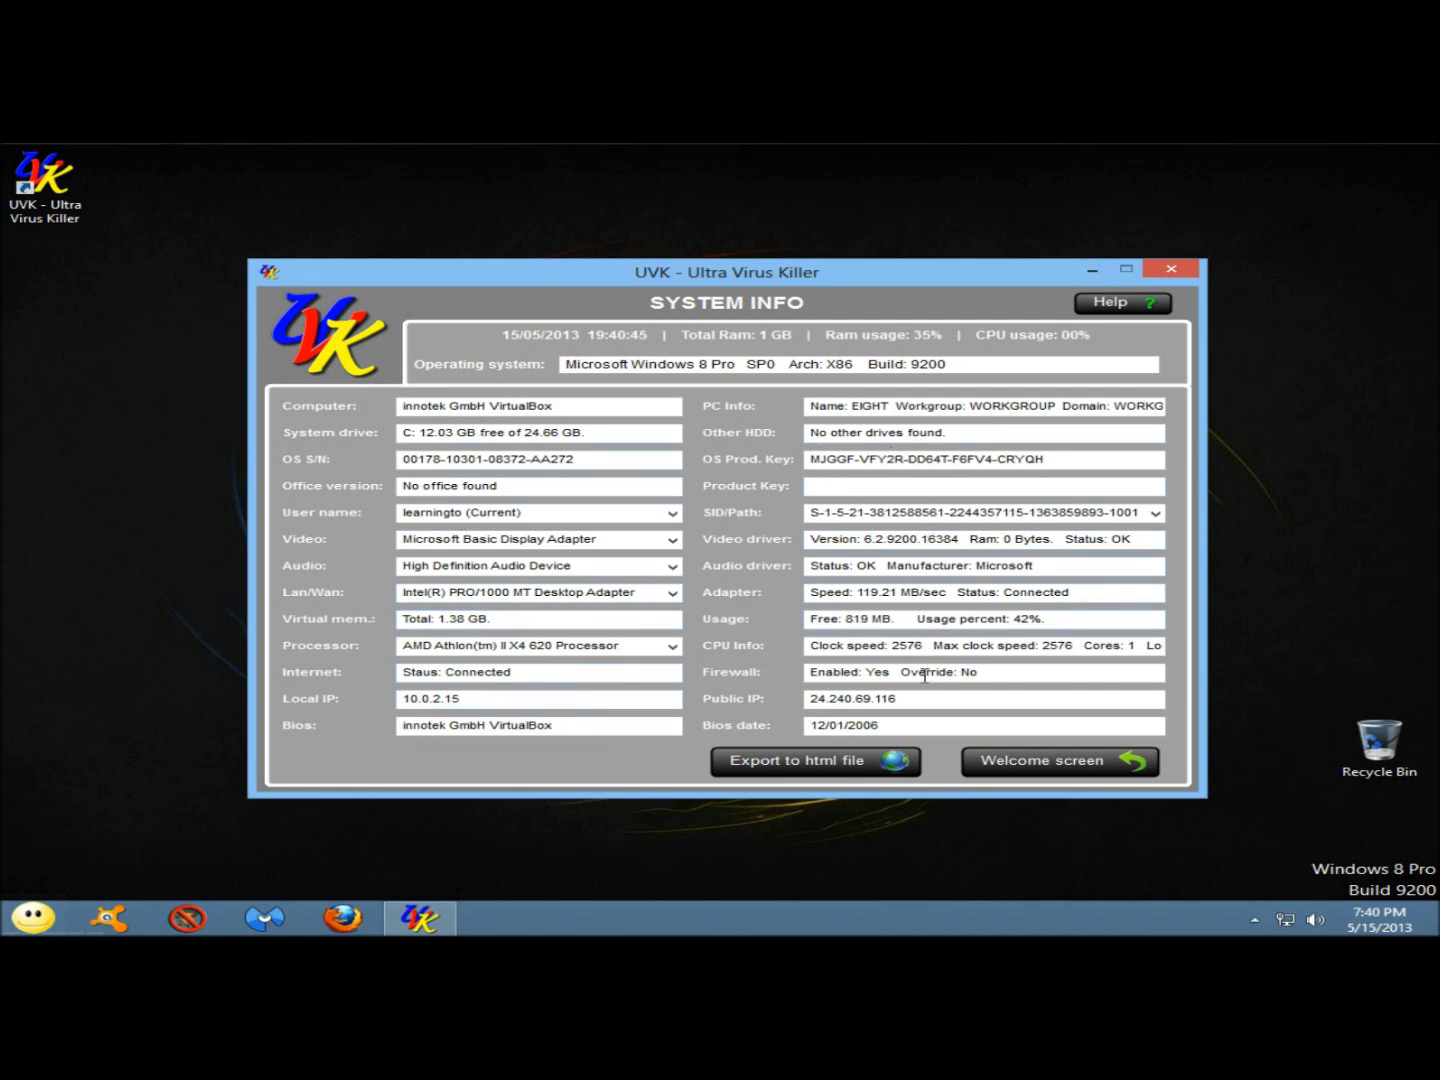
{"action": "left_click", "coordinate": [1027, 761]}
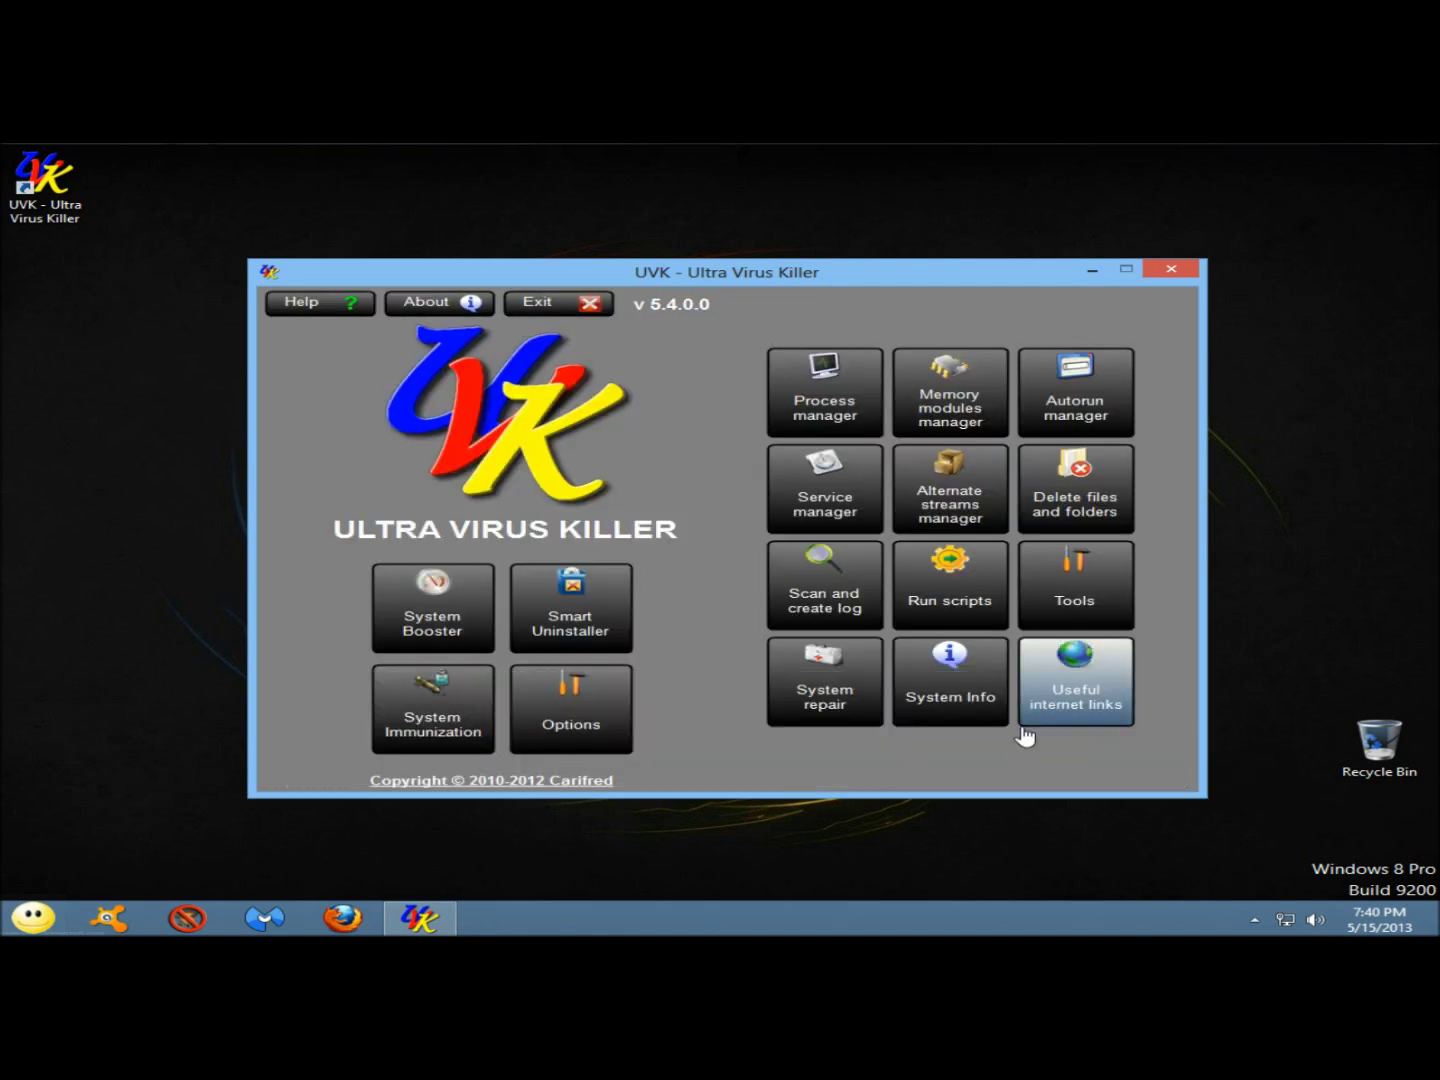
Open the Super AntiSpyware website from the useful internet links, minimize Firefox, and return to the UVK welcome screen.
{"action": "left_click", "coordinate": [1089, 702]}
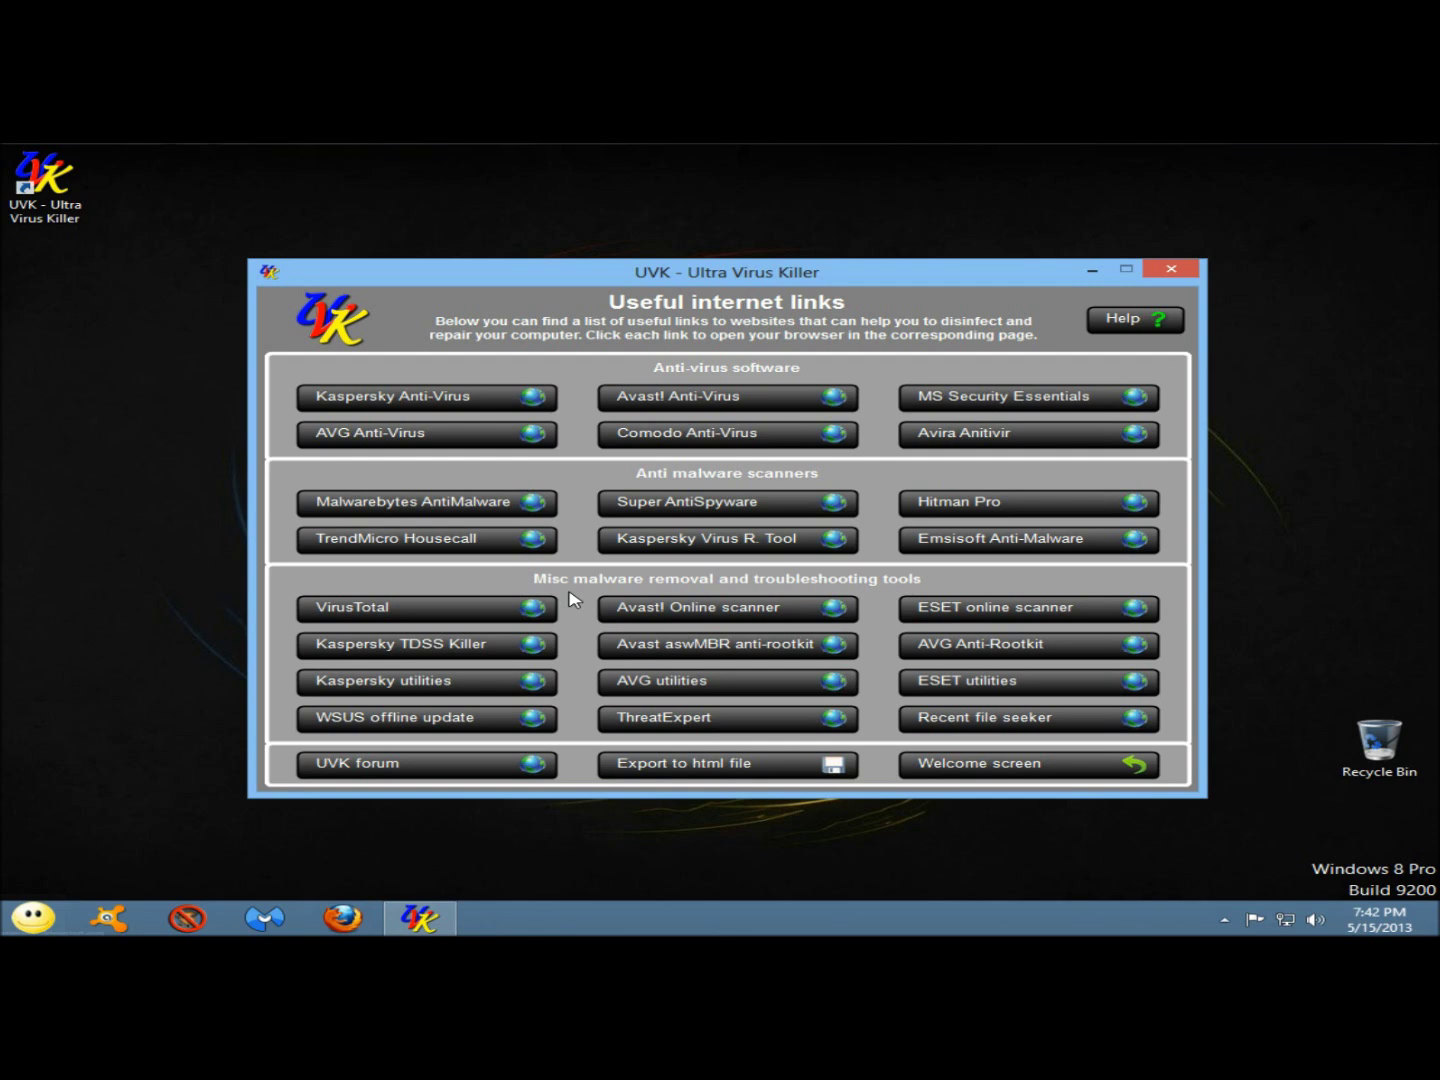
{"action": "left_click", "coordinate": [656, 517]}
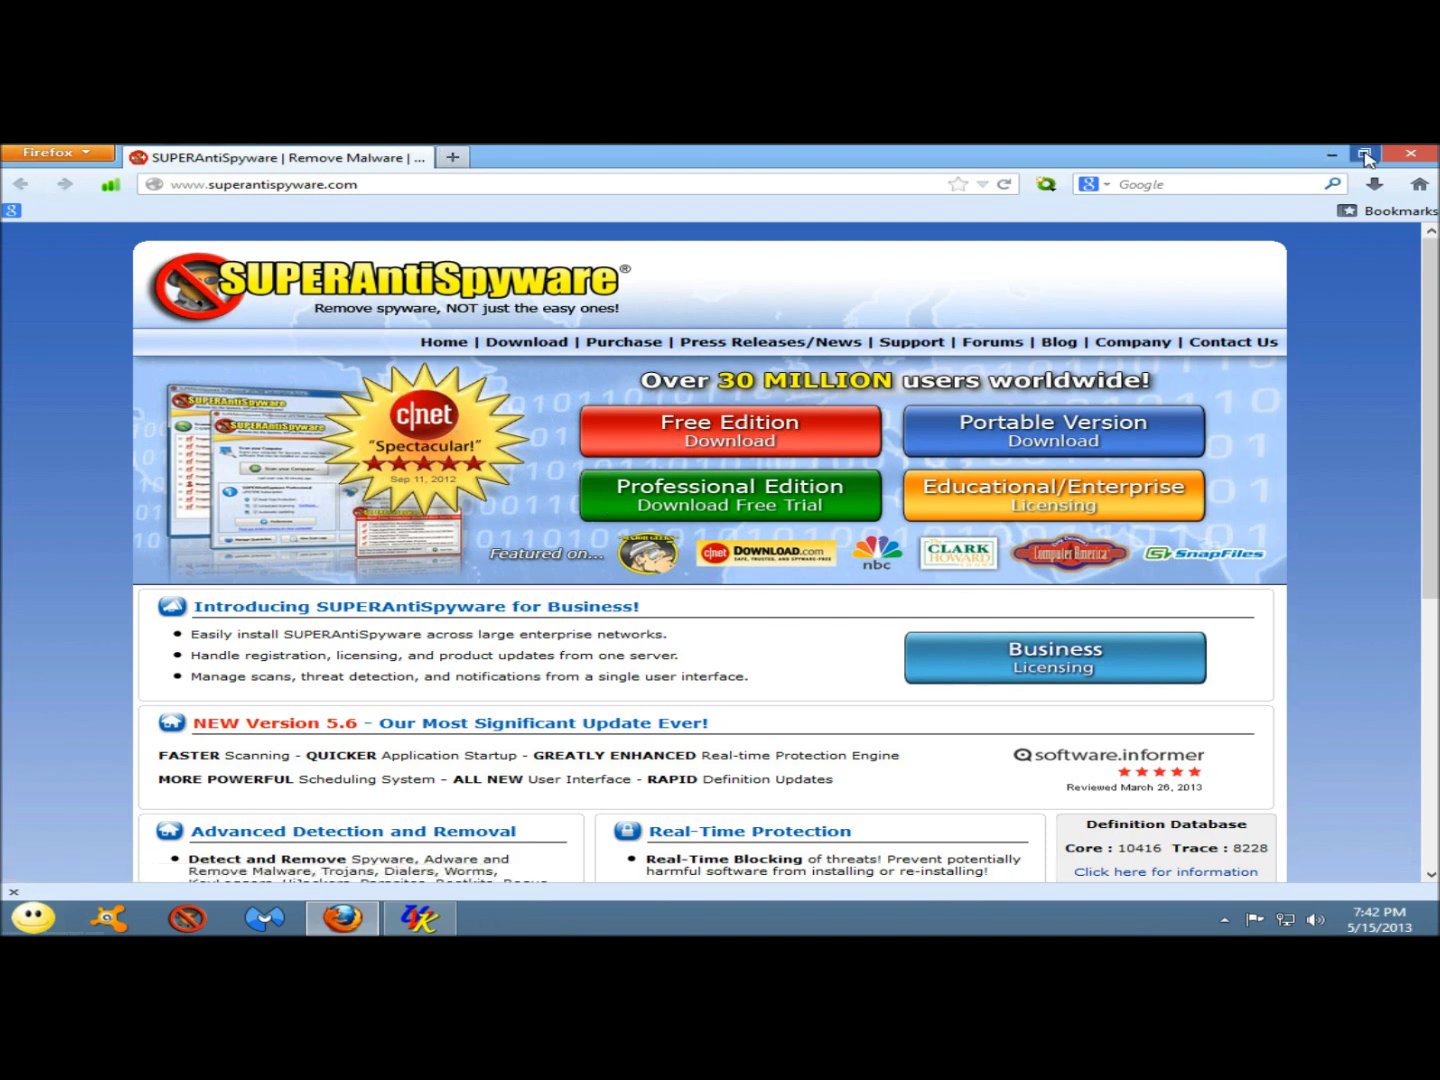
{"action": "left_click", "coordinate": [1331, 158]}
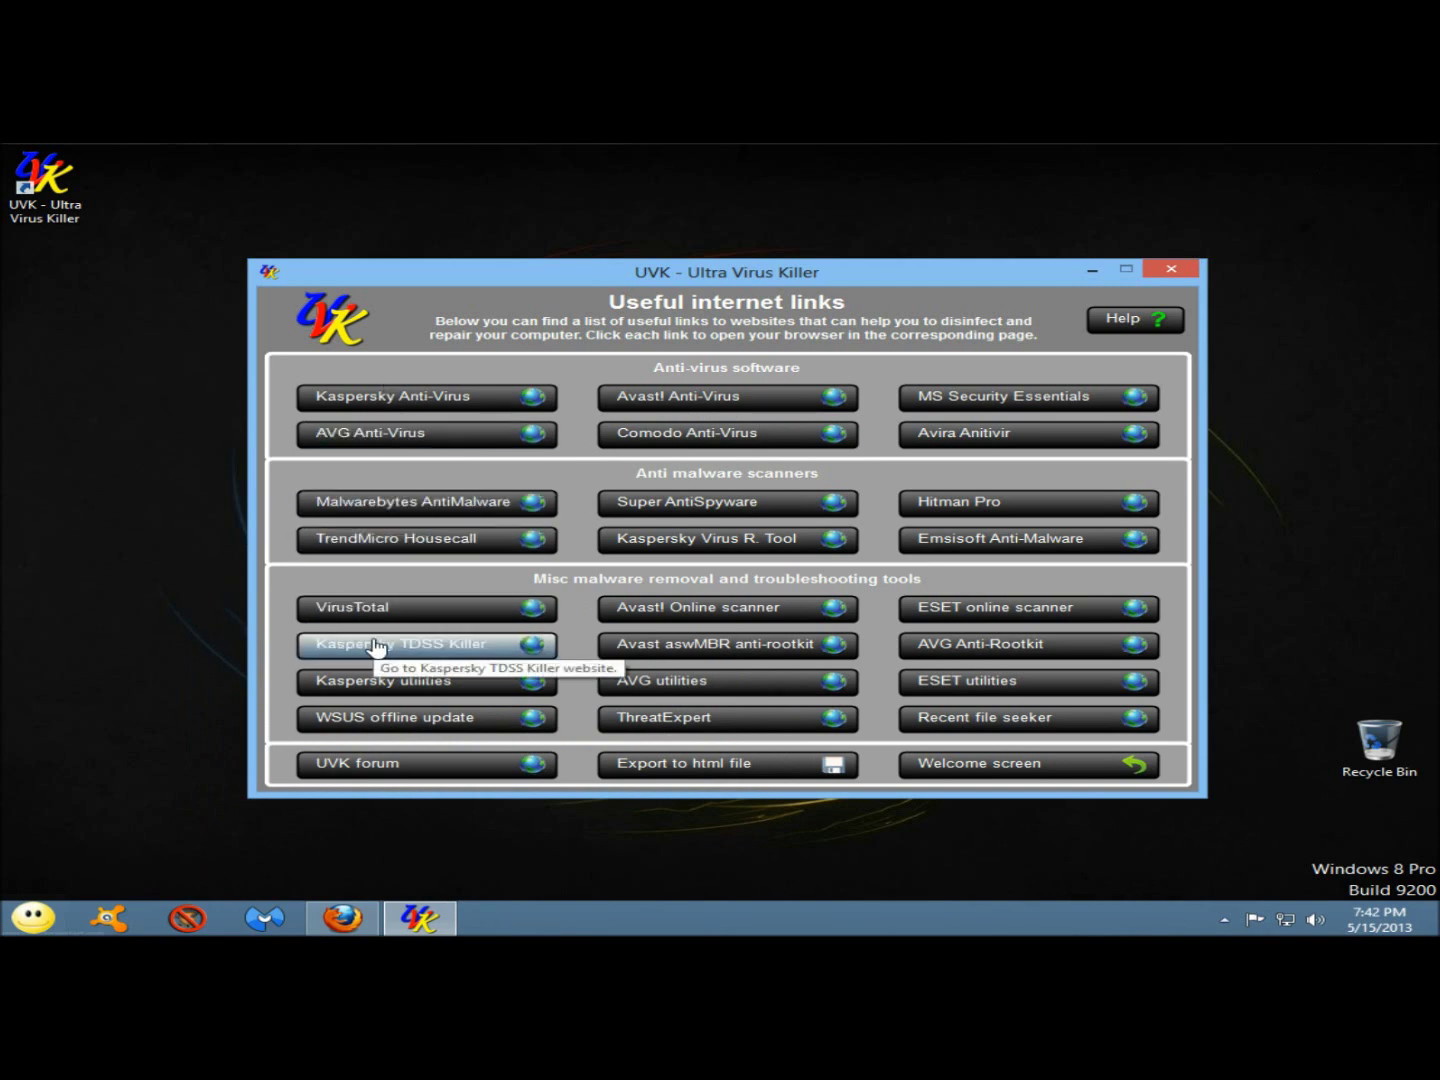
{"action": "left_click", "coordinate": [959, 764]}
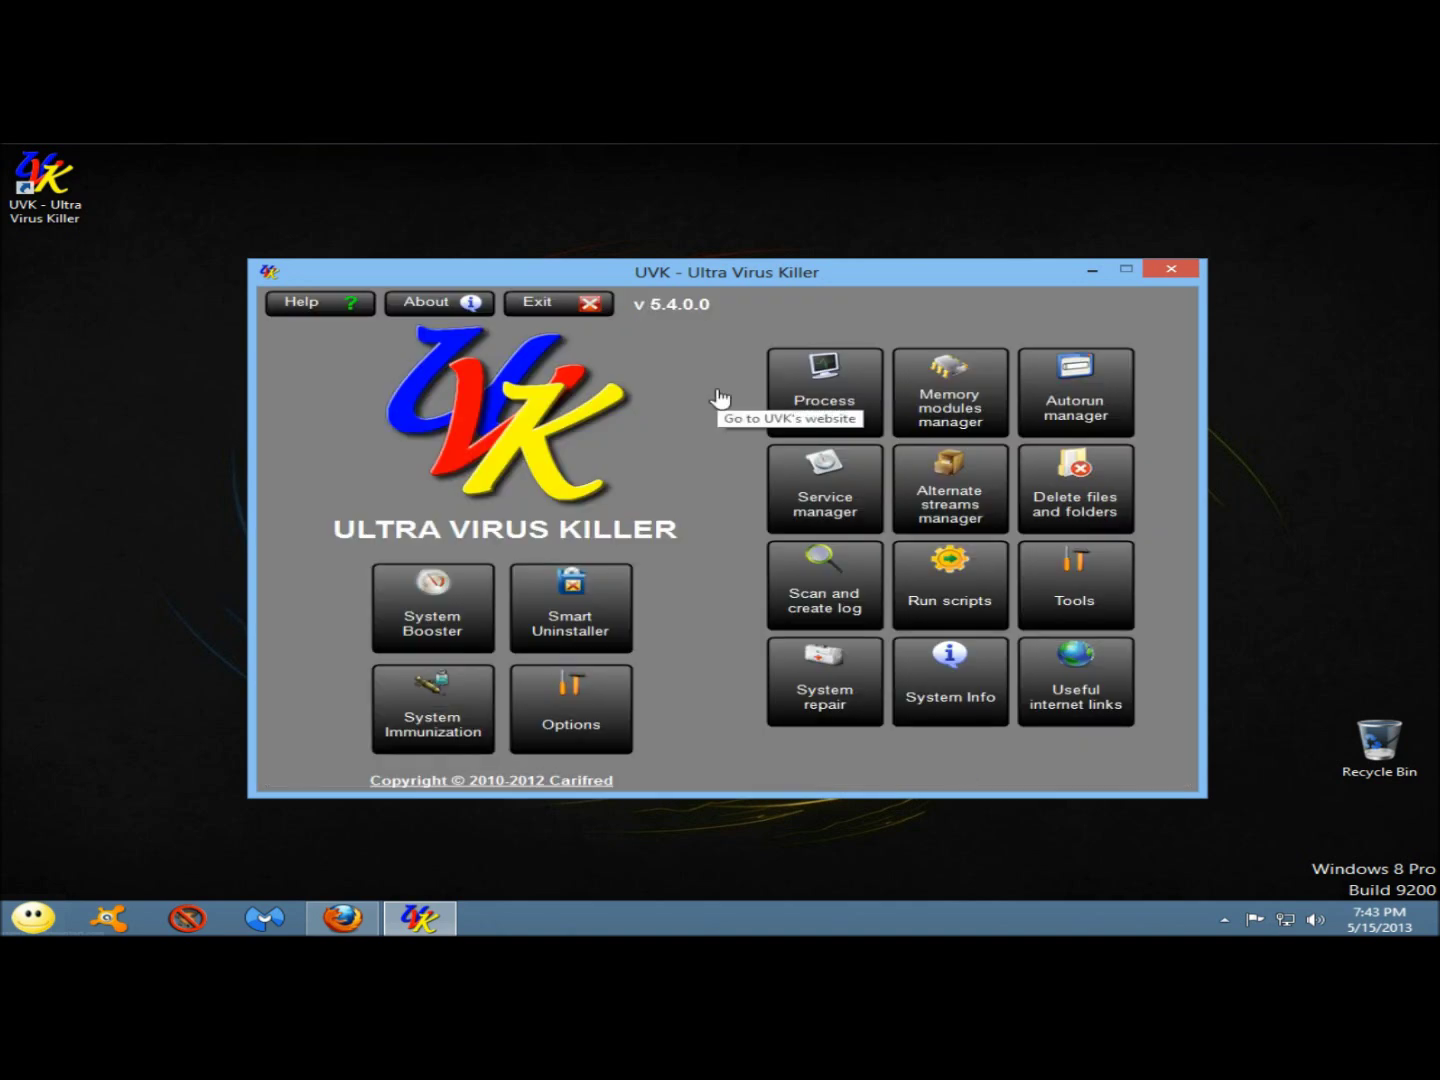